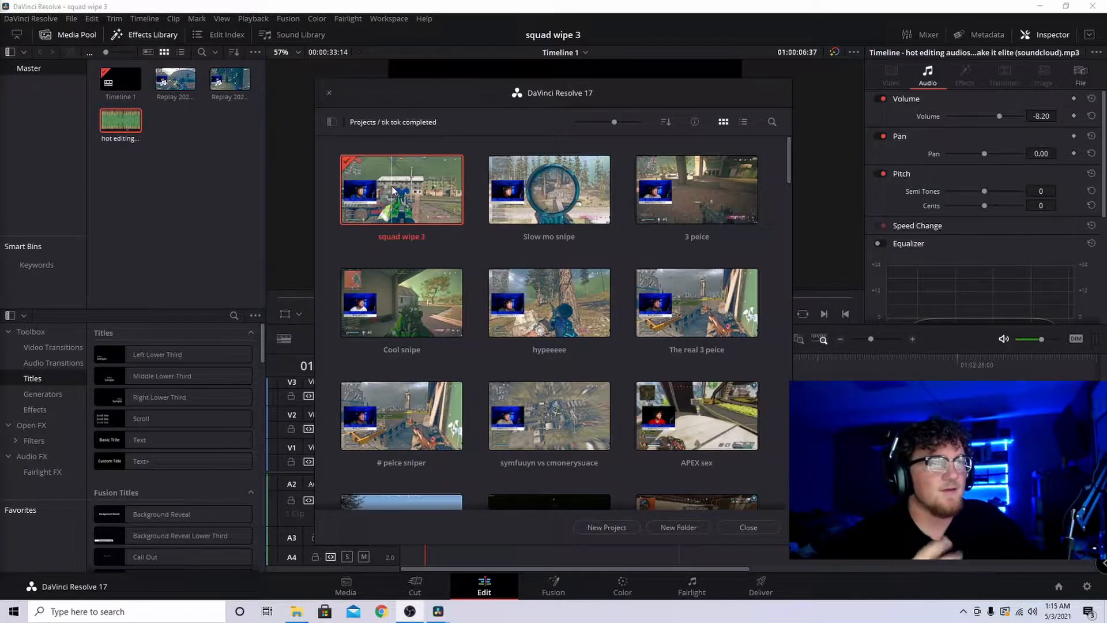
Step: Open the existing project squad wipe 3
left_click(600, 527)
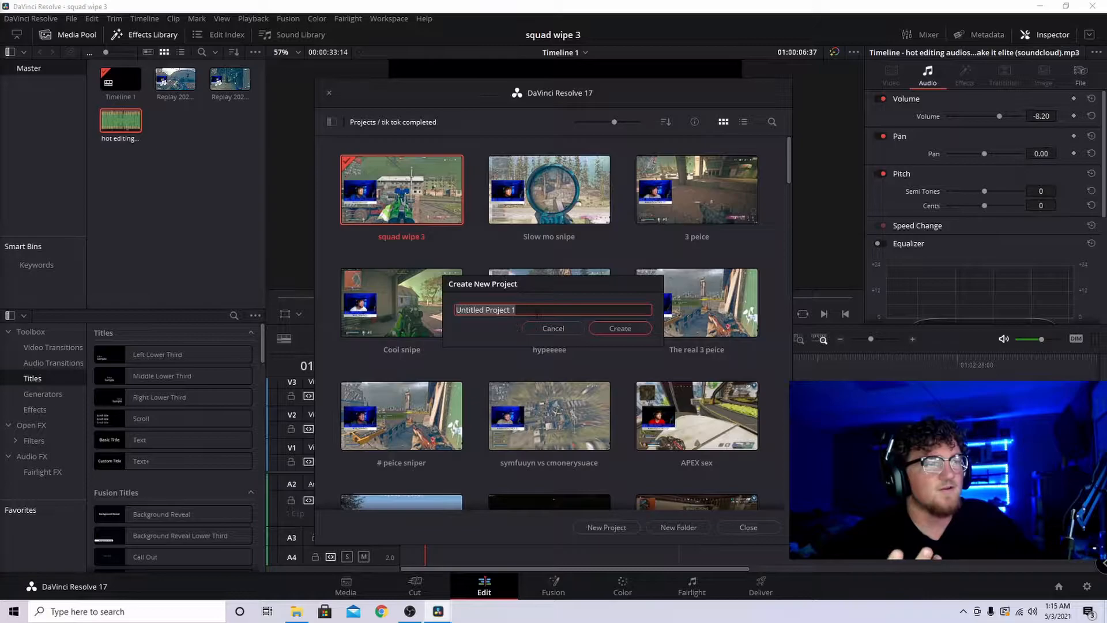
left_click(553, 328)
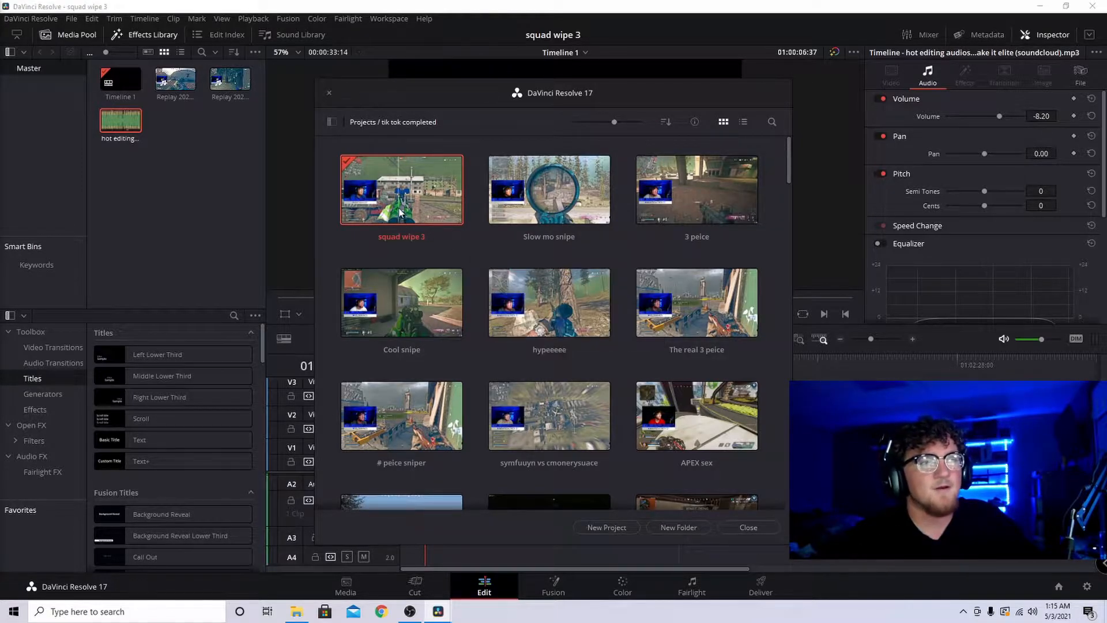
double_click(398, 199)
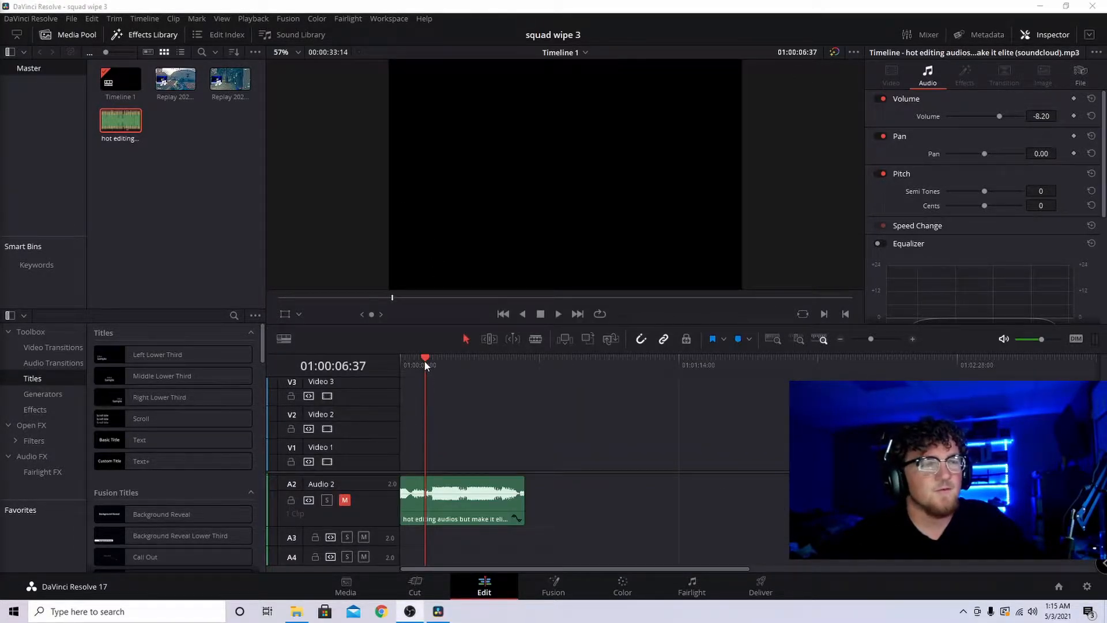
left_click_drag(425, 360, 399, 365)
left_click_drag(434, 500, 434, 487)
scroll(451, 517, "up", 1)
left_click_drag(374, 549, 374, 511)
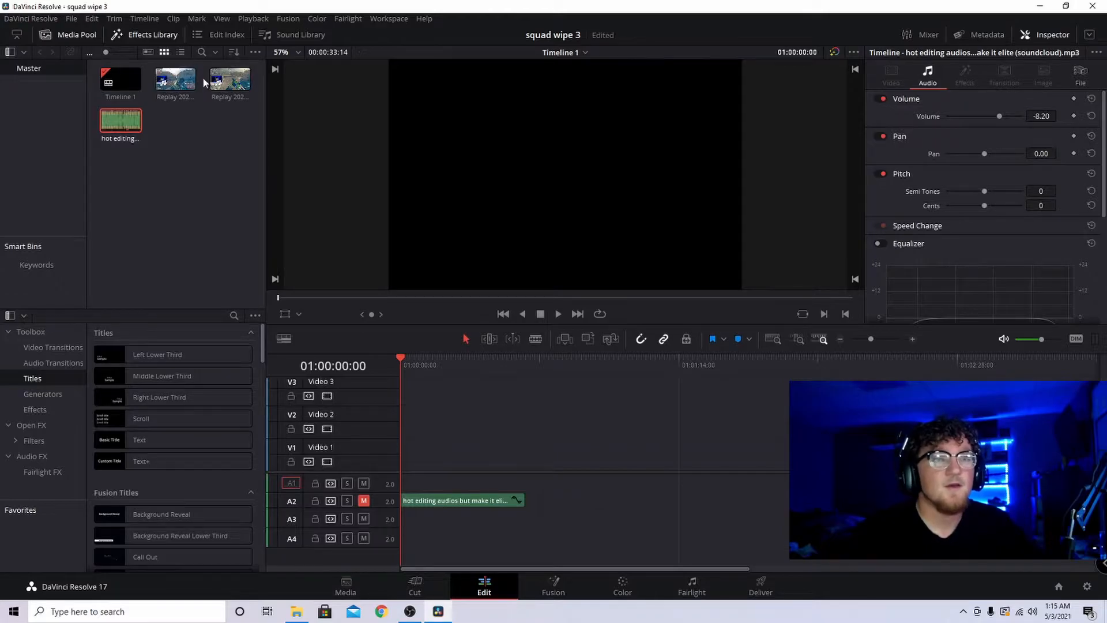
left_click_drag(231, 85, 422, 455)
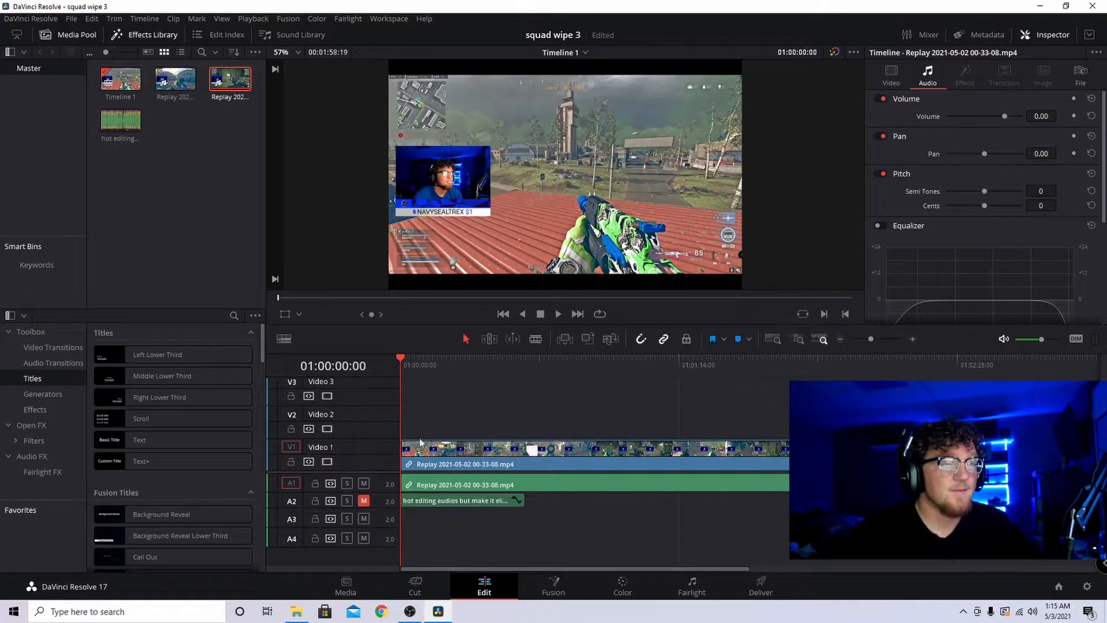
Step: Split the replay clip at 01:01:22:51 and at three earlier points on Video 1
left_click_drag(559, 364, 718, 370)
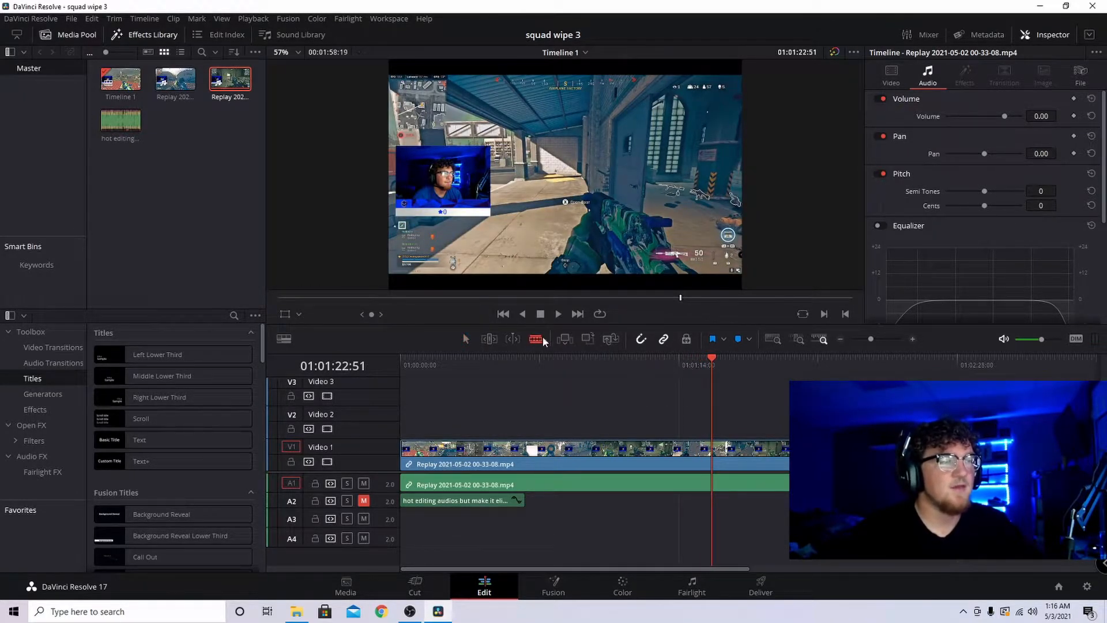
left_click(711, 453)
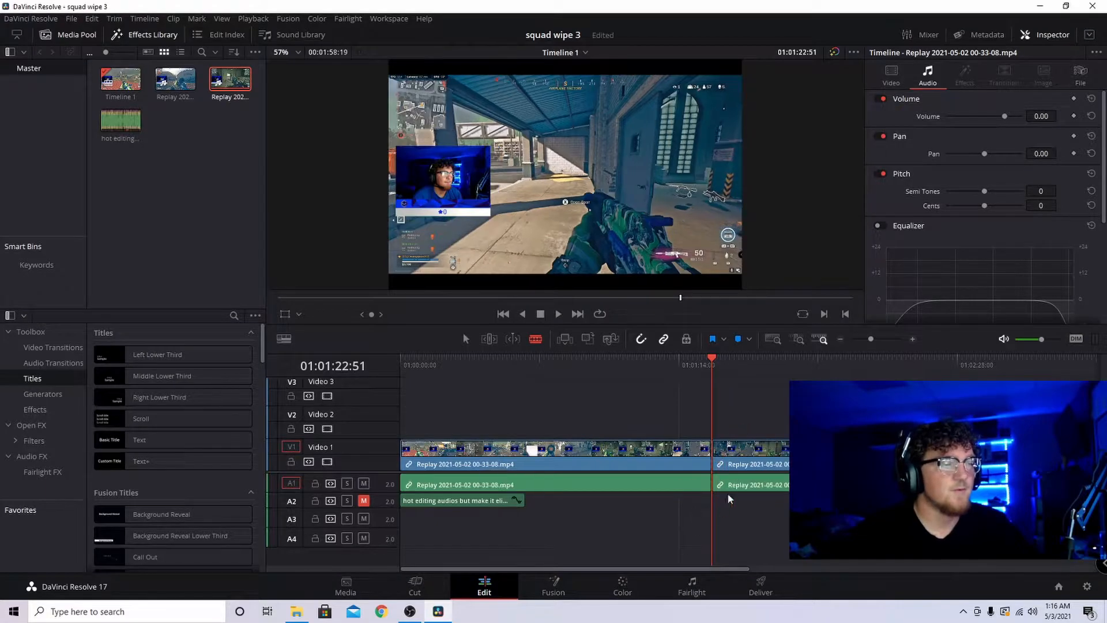
left_click(650, 449)
left_click(601, 450)
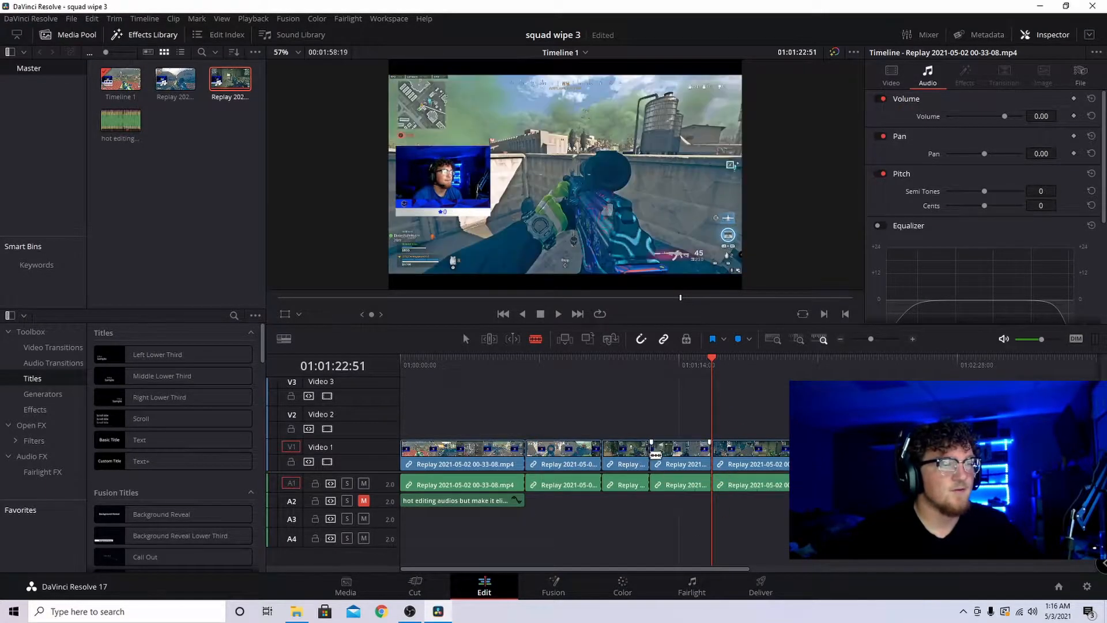
left_click(526, 448)
Step: Delete the four replay segments before 01:01:22:51 and move the remaining segment to the timeline start
key("a")
left_click_drag(479, 394, 675, 486)
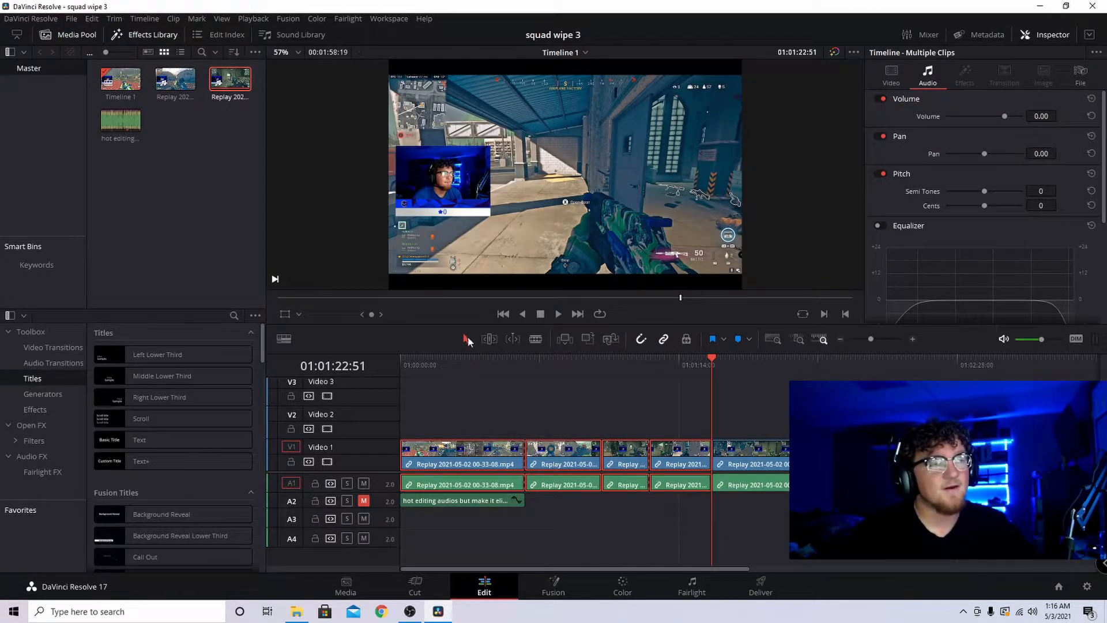
left_click(493, 392)
left_click_drag(493, 392, 678, 478)
key("BackSpace")
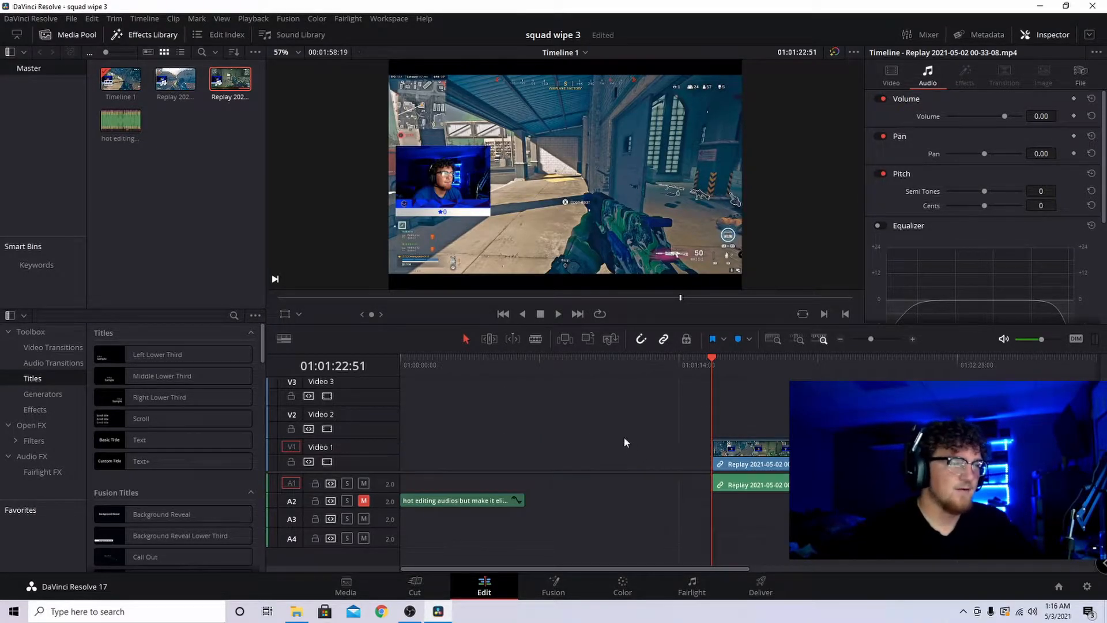
left_click_drag(765, 457, 453, 456)
Step: Split the replay clip at 01:00:26:38 and delete the part after the cut
left_click_drag(442, 364, 500, 380)
key("b")
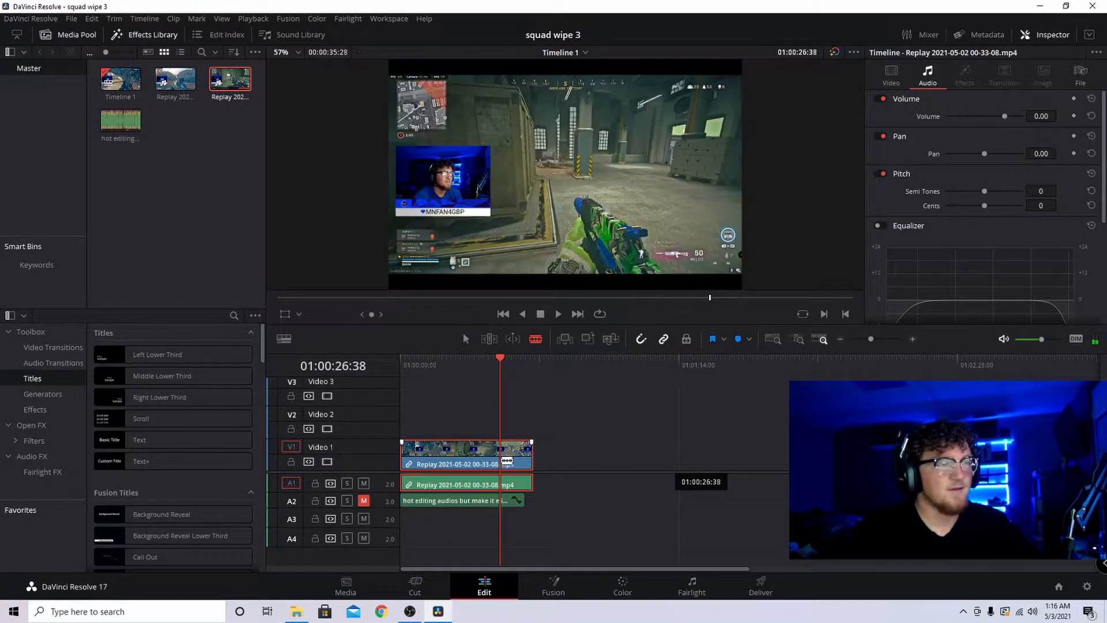
key("ctrl+b")
key("a")
left_click(522, 455)
key("Delete")
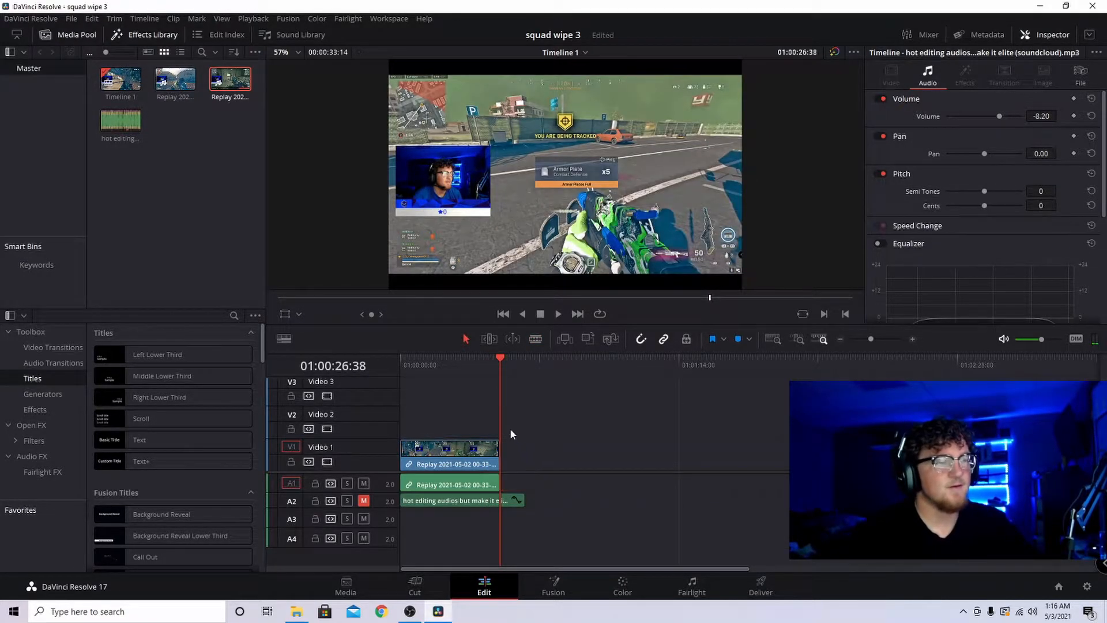
Step: Play the trimmed replay from the timeline start and enlarge the Audio 2 track to show the song's waveform
left_click_drag(502, 367, 401, 365)
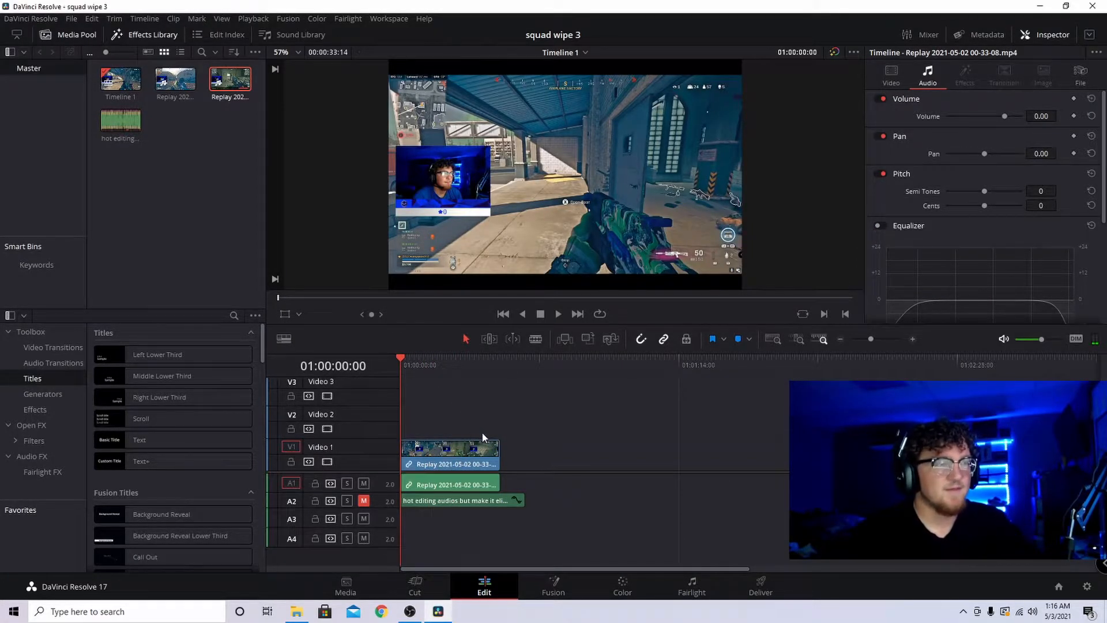
key("space")
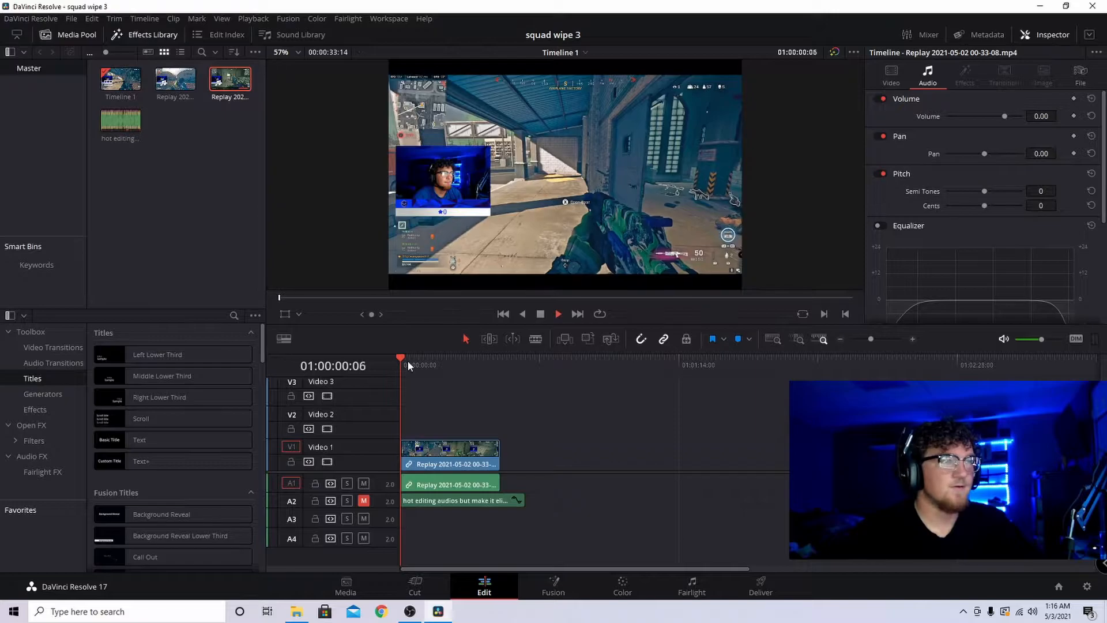
key("space")
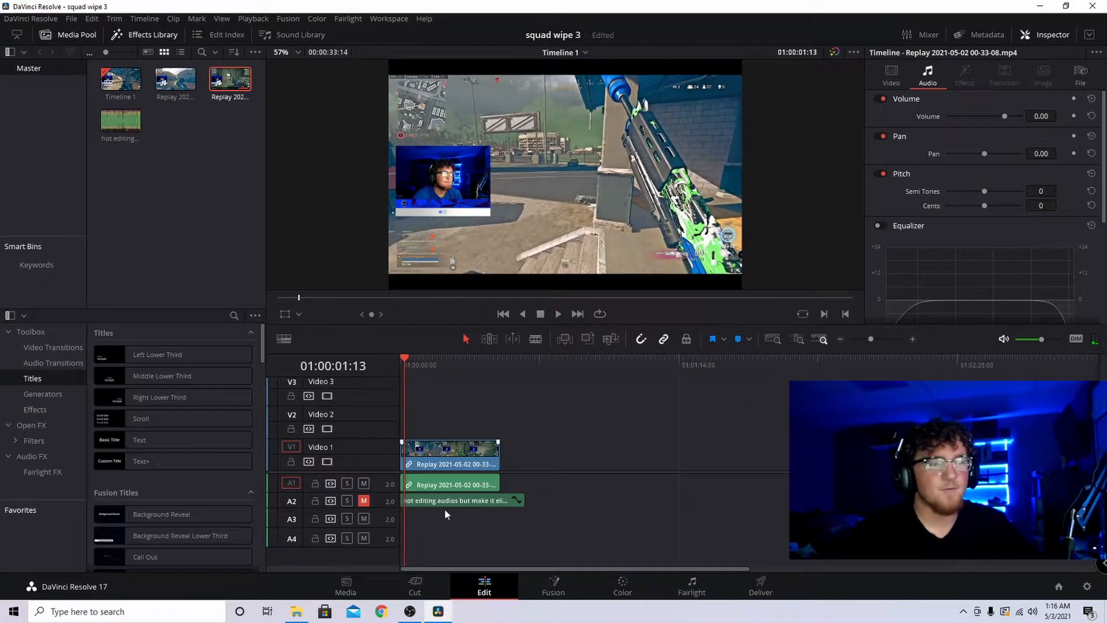
left_click_drag(386, 507, 386, 553)
key("space")
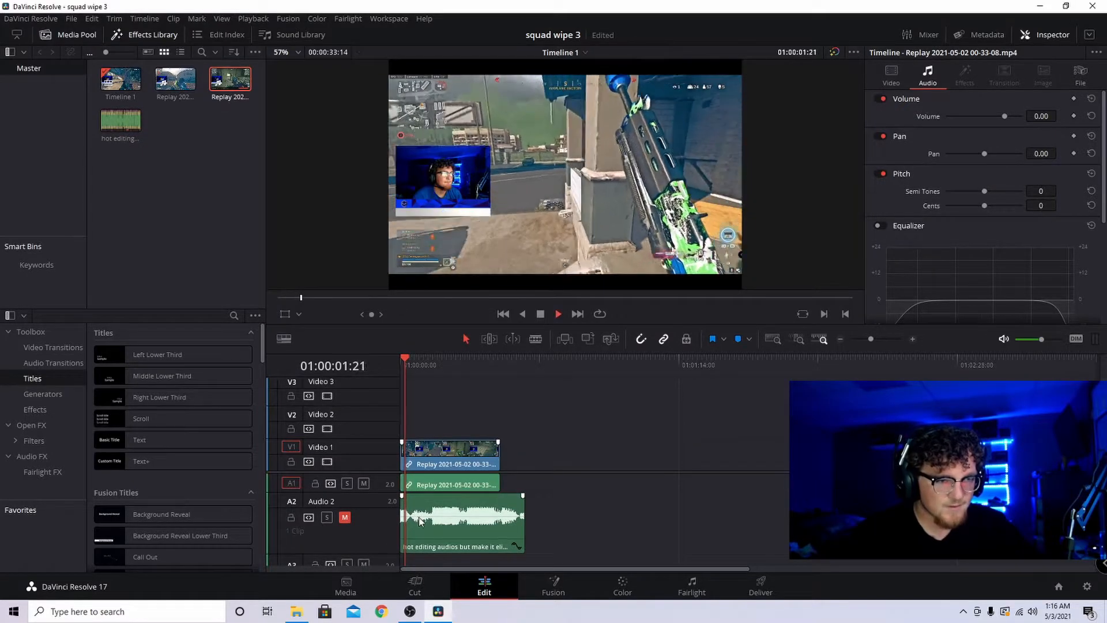
key("space")
Step: Split the song on Audio 2 at 01:00:02:35 and ripple-delete its opening piece
key("b")
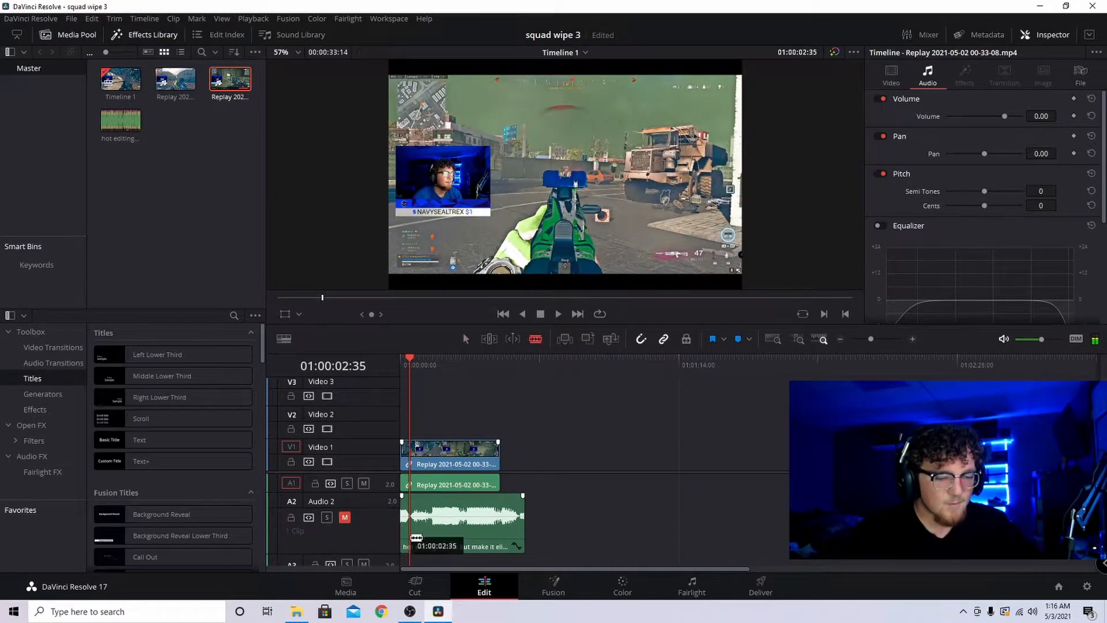
left_click(409, 532)
key("a")
left_click(403, 537)
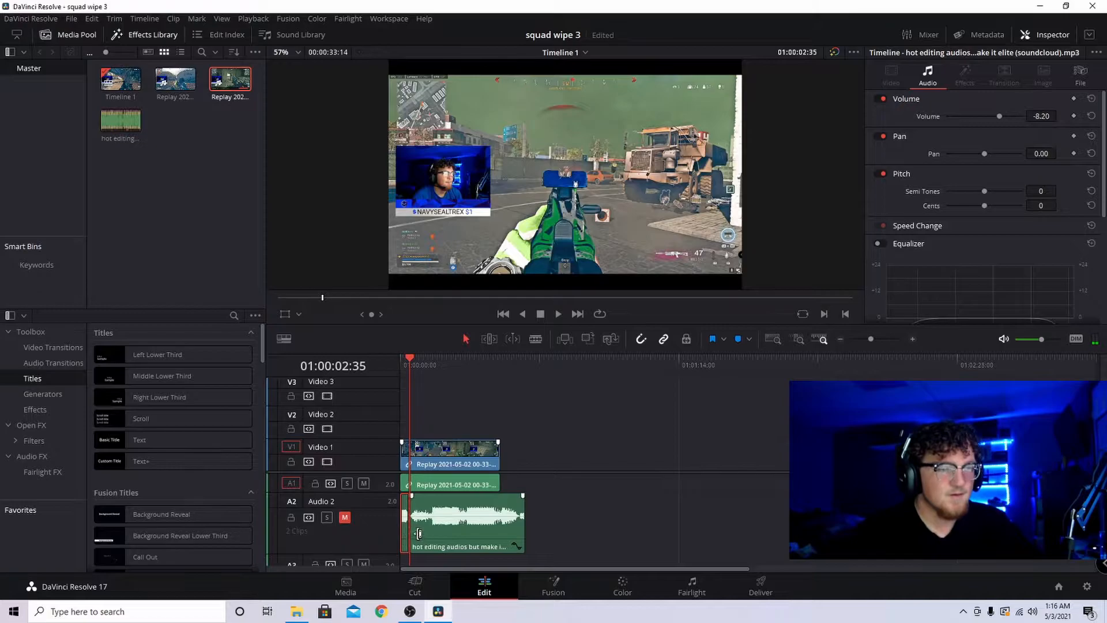
key("Delete")
Step: Unmute Audio 2 and play the timeline from near its start to hear the song with the replay
key("space")
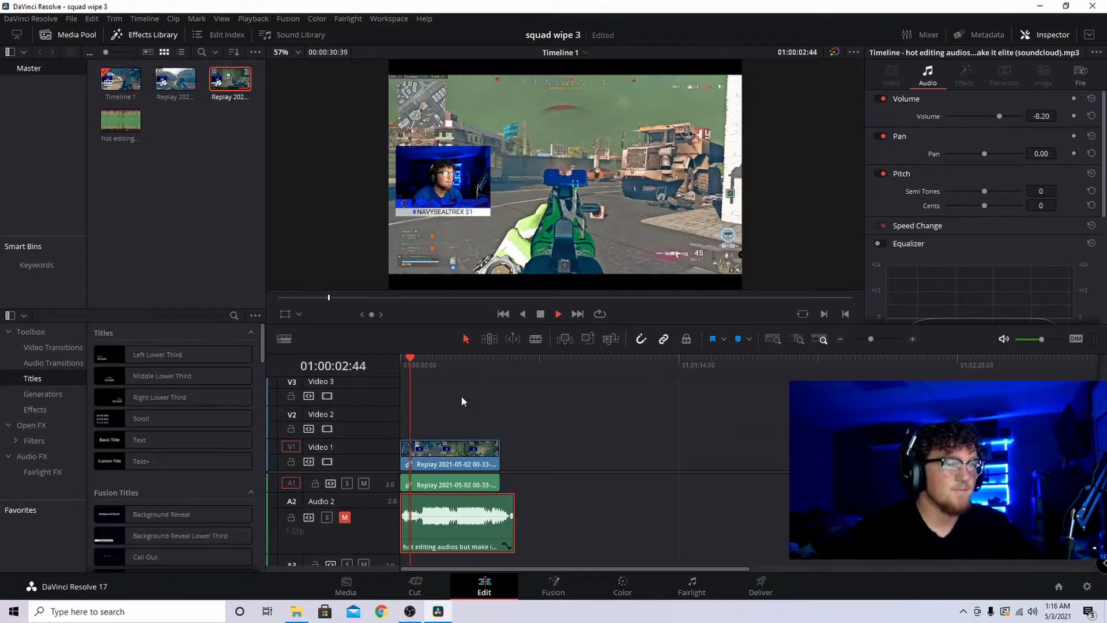
key("space")
left_click(345, 517)
left_click(406, 361)
key("space")
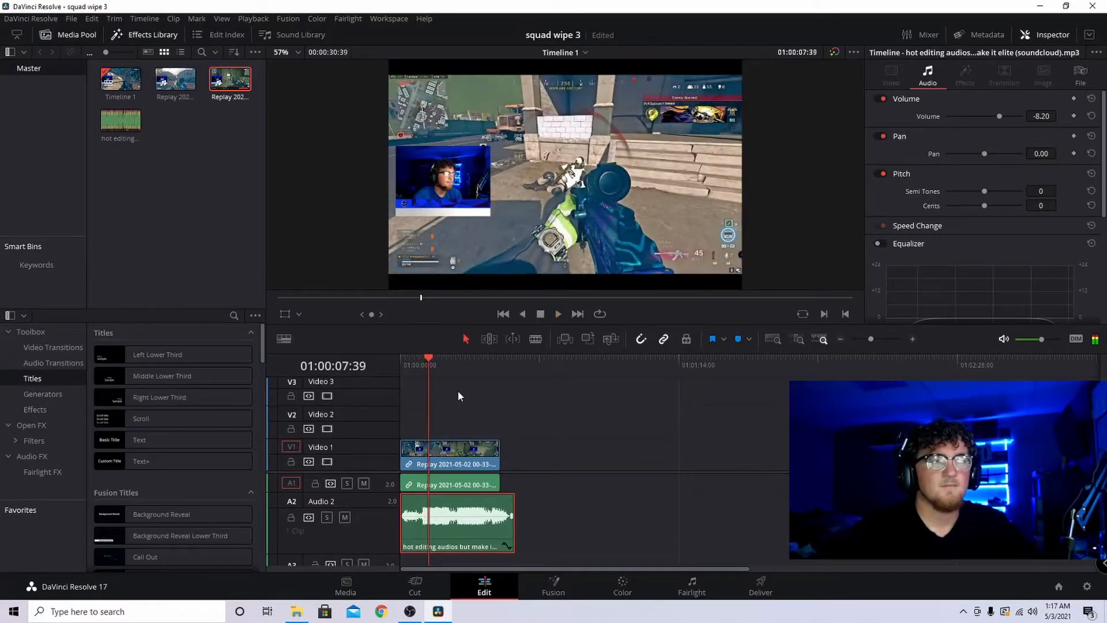
Step: Locate the beat drop in the song's waveform and add a marker to the song clip at 01:00:05:57
left_click_drag(868, 338, 879, 339)
left_click(533, 369)
left_click_drag(533, 372, 517, 374)
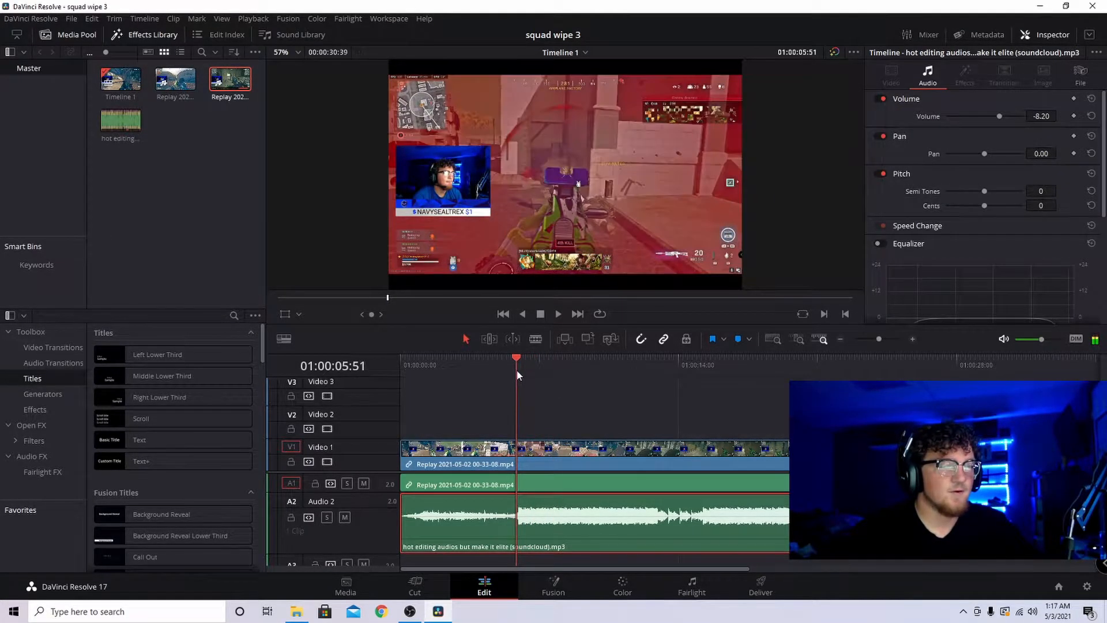
key("space")
key("space")
left_click(513, 368)
key("space")
key("space")
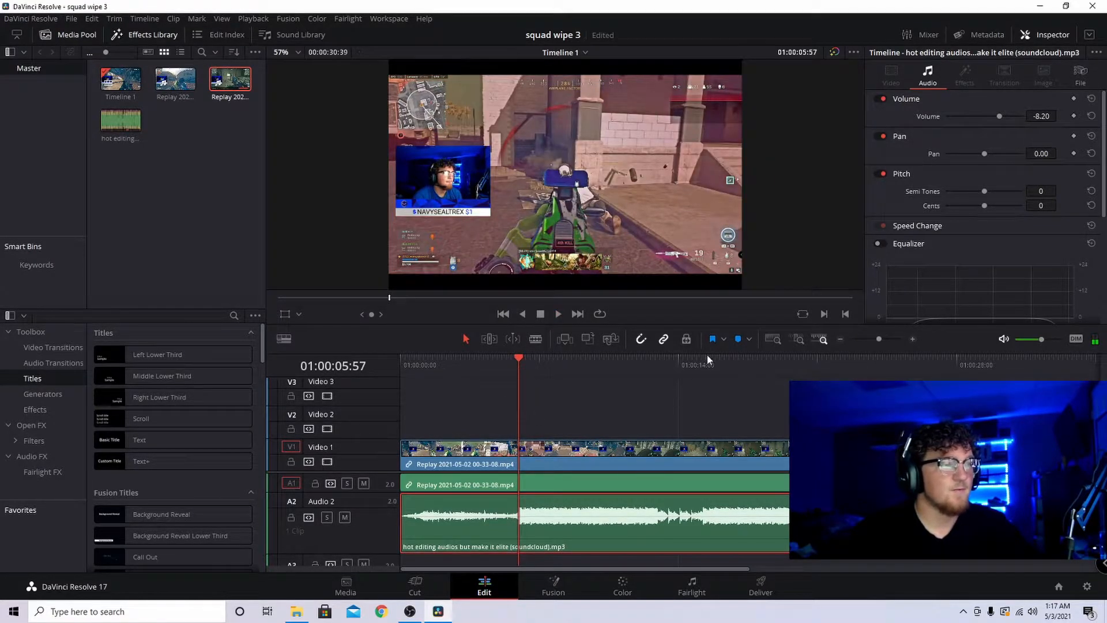
left_click(738, 340)
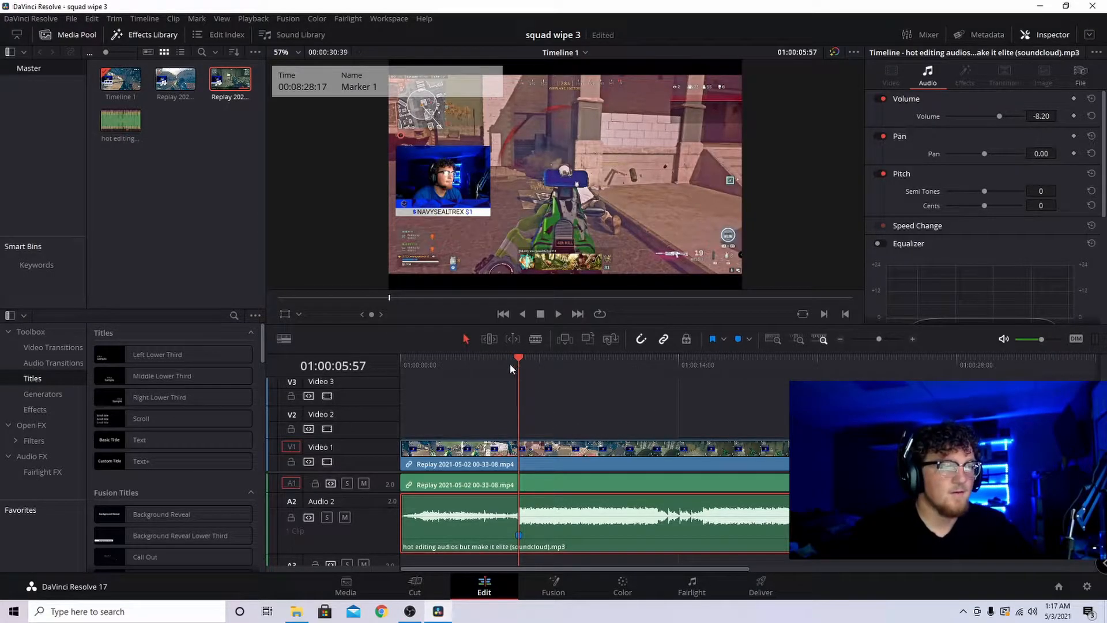
Step: Shift the song to a later position on Audio 2 and add a marker to the replay clip at 01:00:06:17
left_click_drag(592, 525, 785, 526)
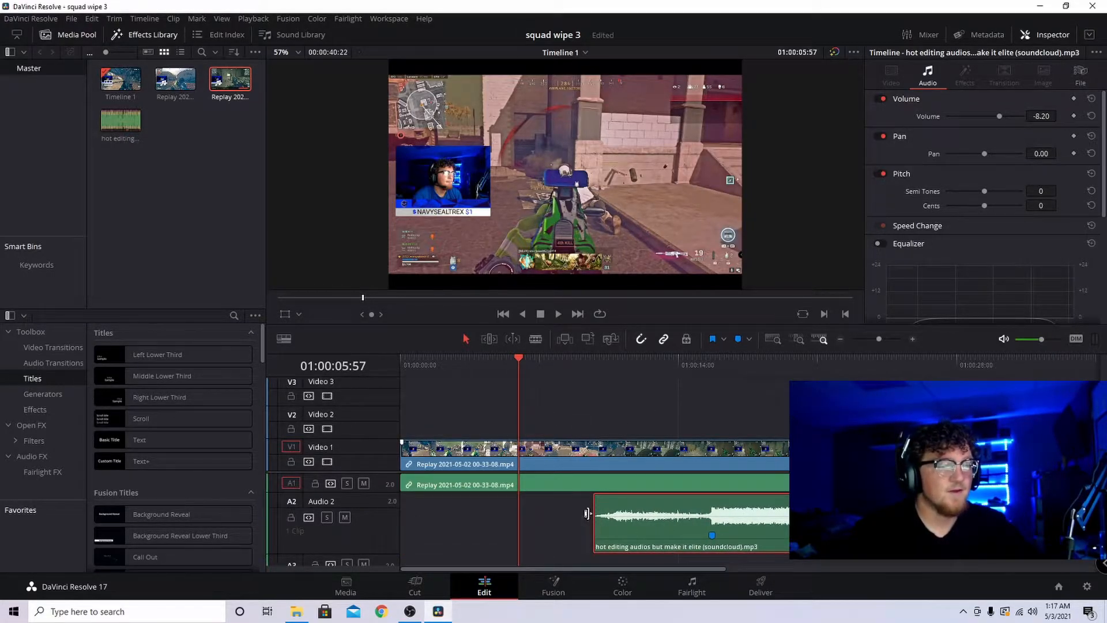
left_click_drag(522, 354, 479, 368)
key("space")
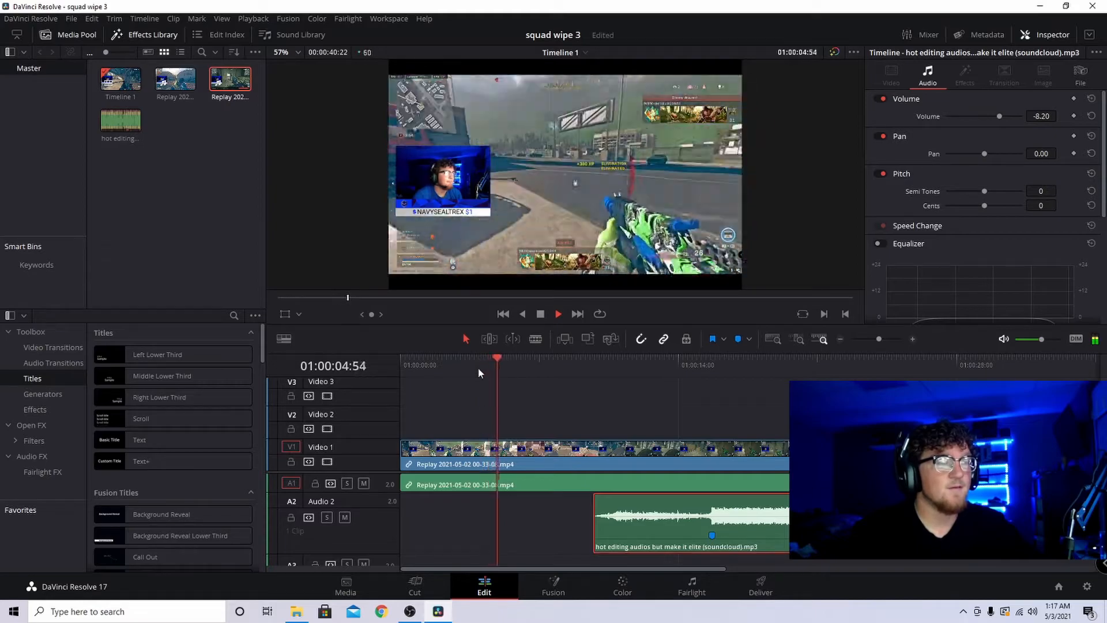
key("space")
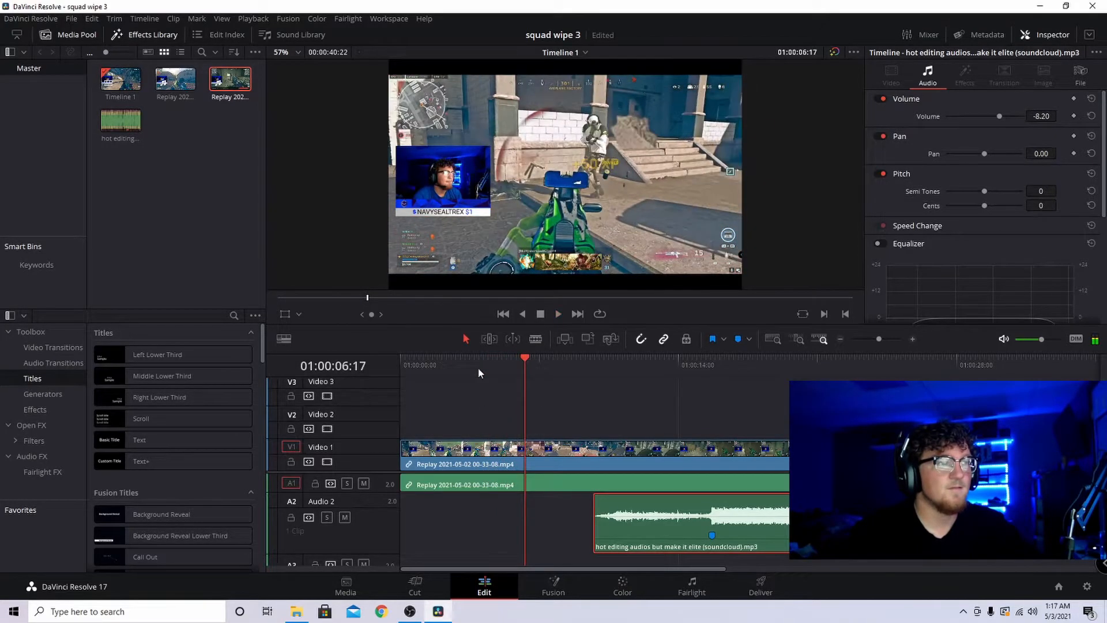
left_click(534, 454)
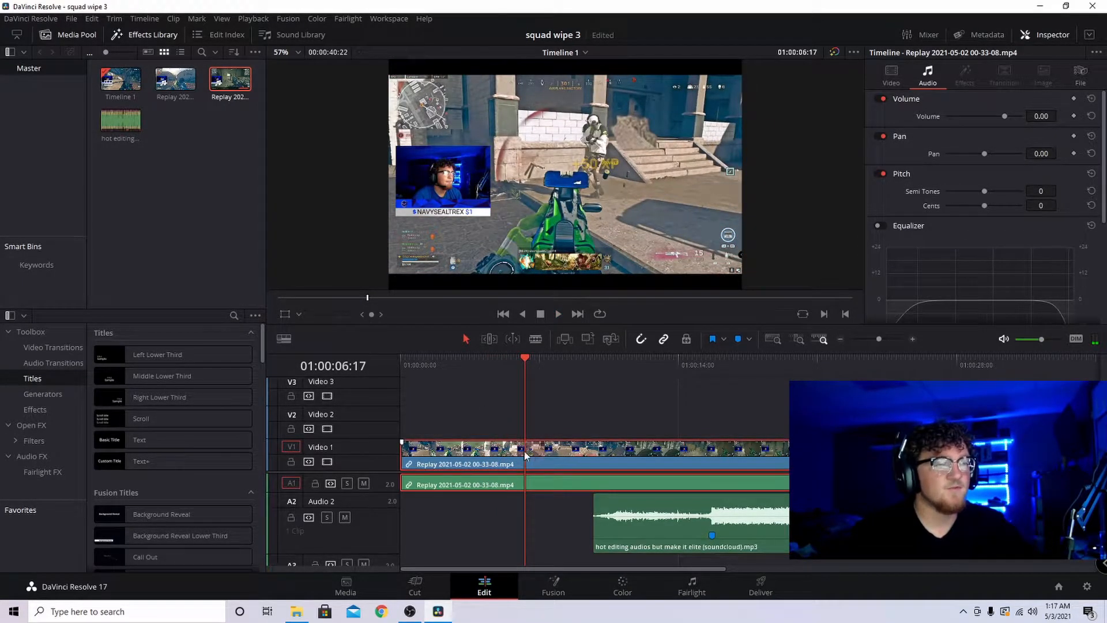
left_click(738, 340)
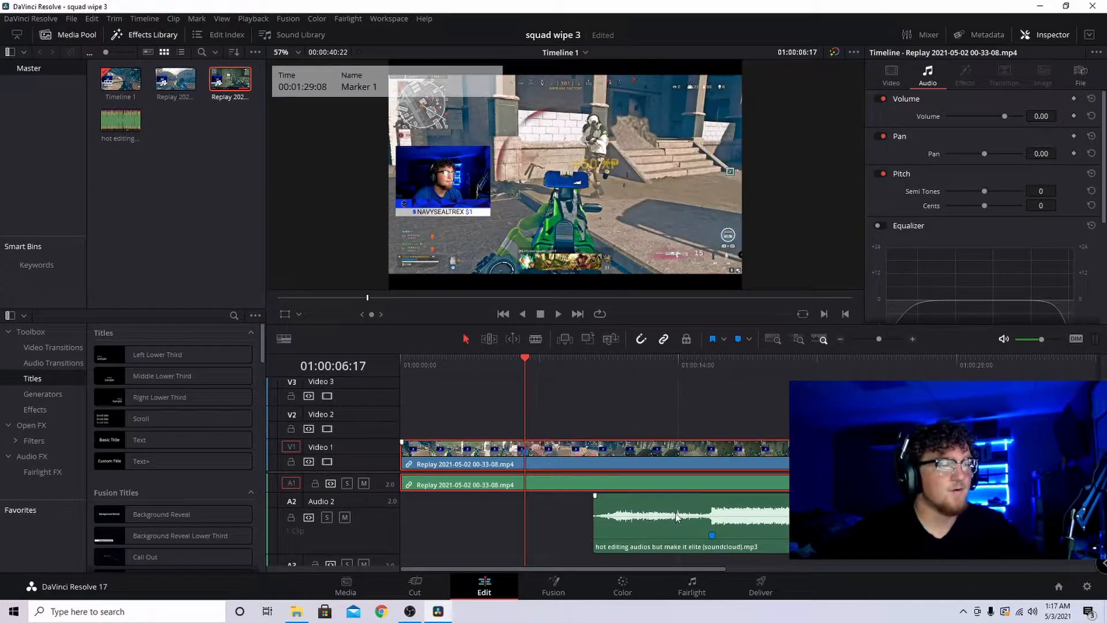
Step: Trim the song's beginning, align its marker with the replay's marker at 01:00:06:17, and play the synced moment
left_click_drag(591, 519, 622, 522)
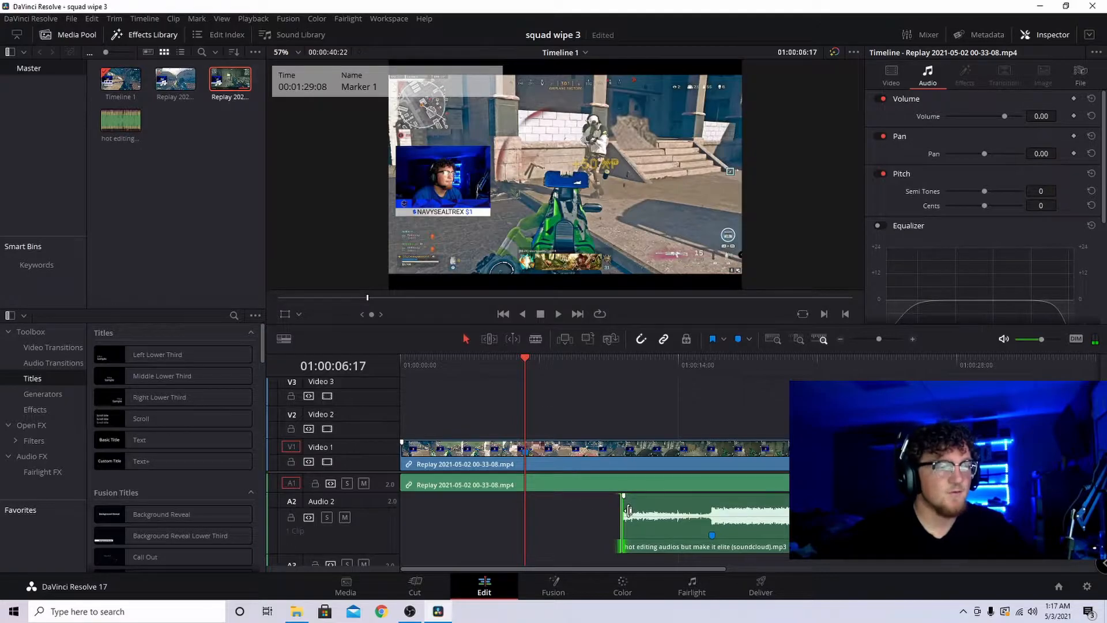
left_click_drag(620, 516, 610, 517)
left_click_drag(701, 510, 523, 508)
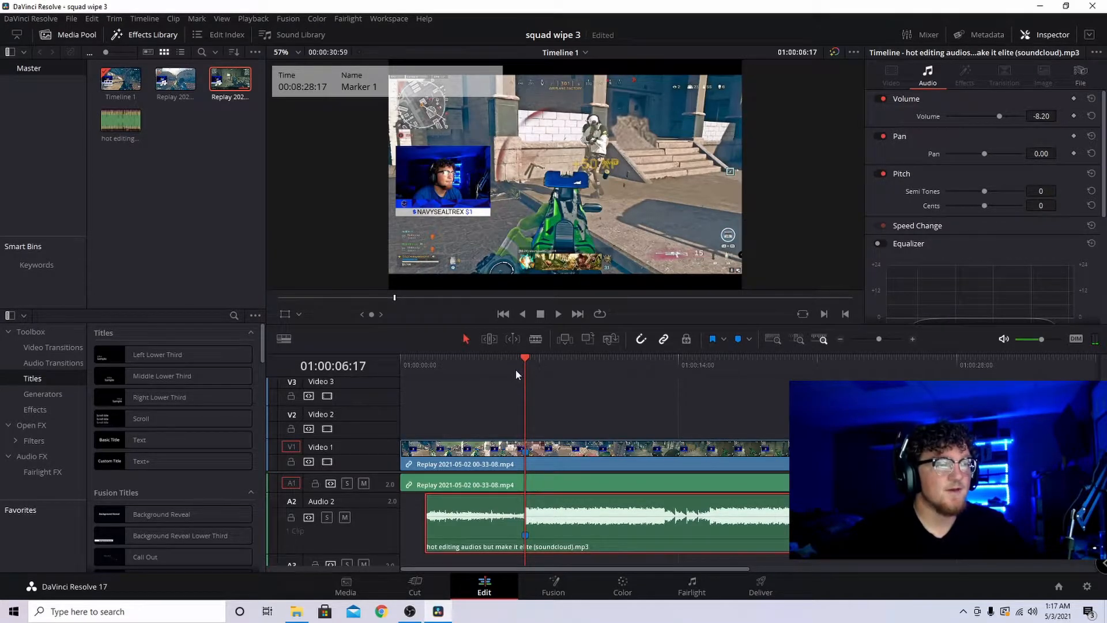
left_click(504, 370)
key("space")
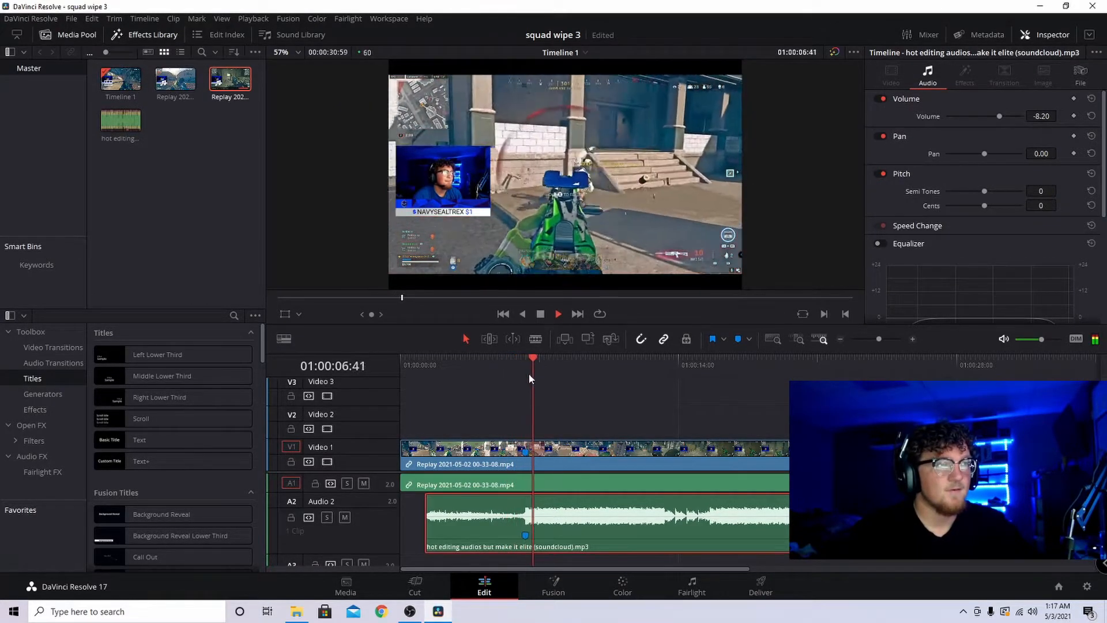
key("space")
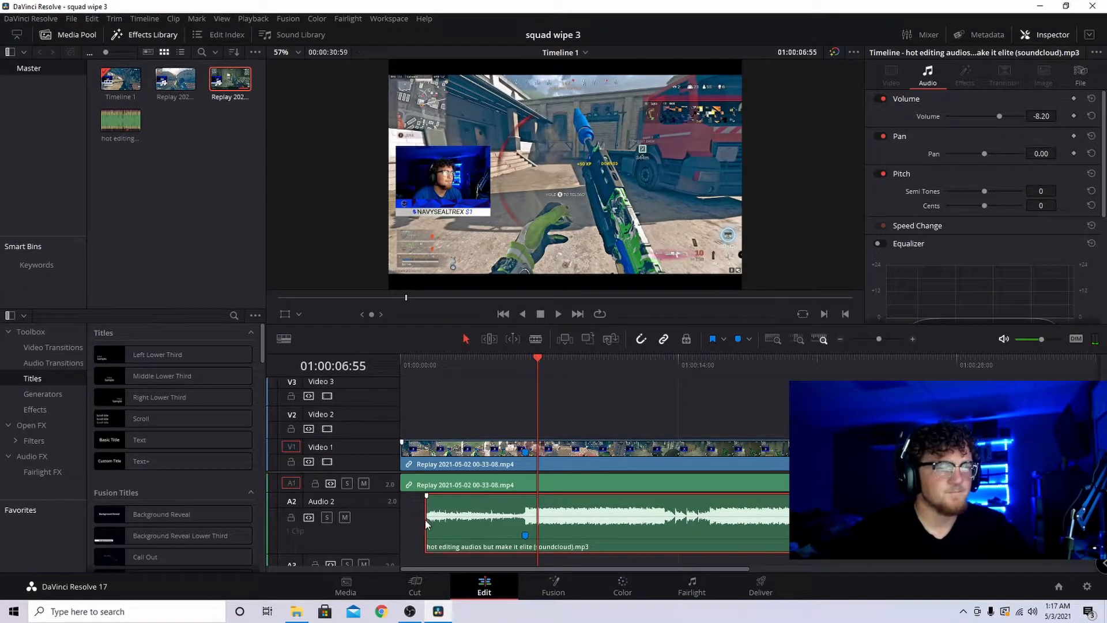
Step: Extend the song's beginning back to the timeline start and play the opening
left_click_drag(423, 525, 404, 524)
left_click(411, 365)
key("space")
key("space")
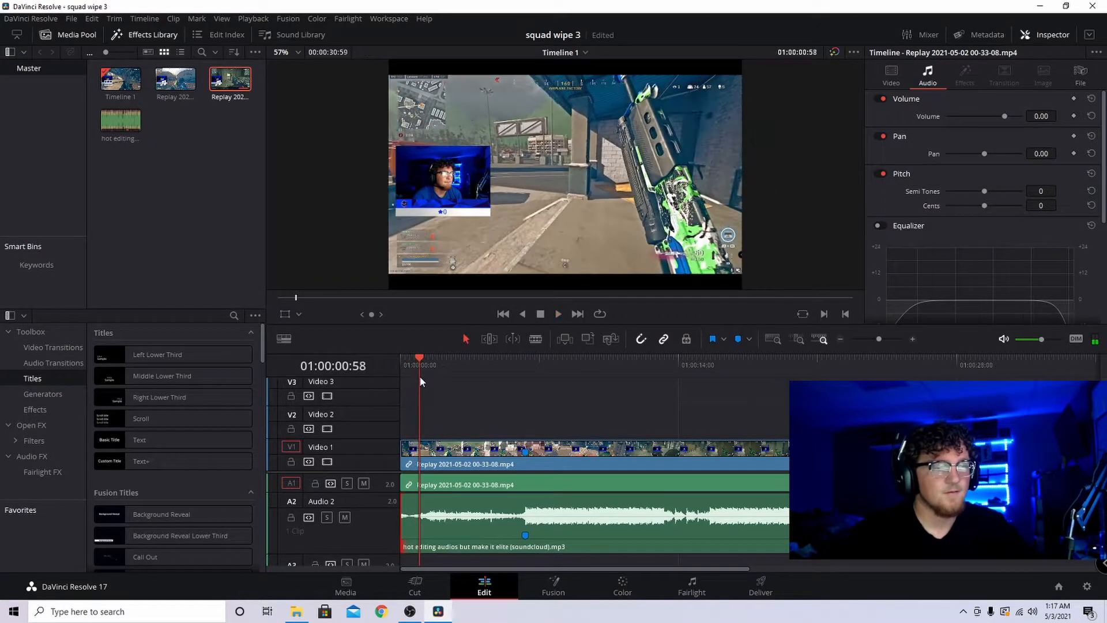
Step: Split the song on Audio 2 at about 01:00:00:28 and delete the short opening piece
key("b")
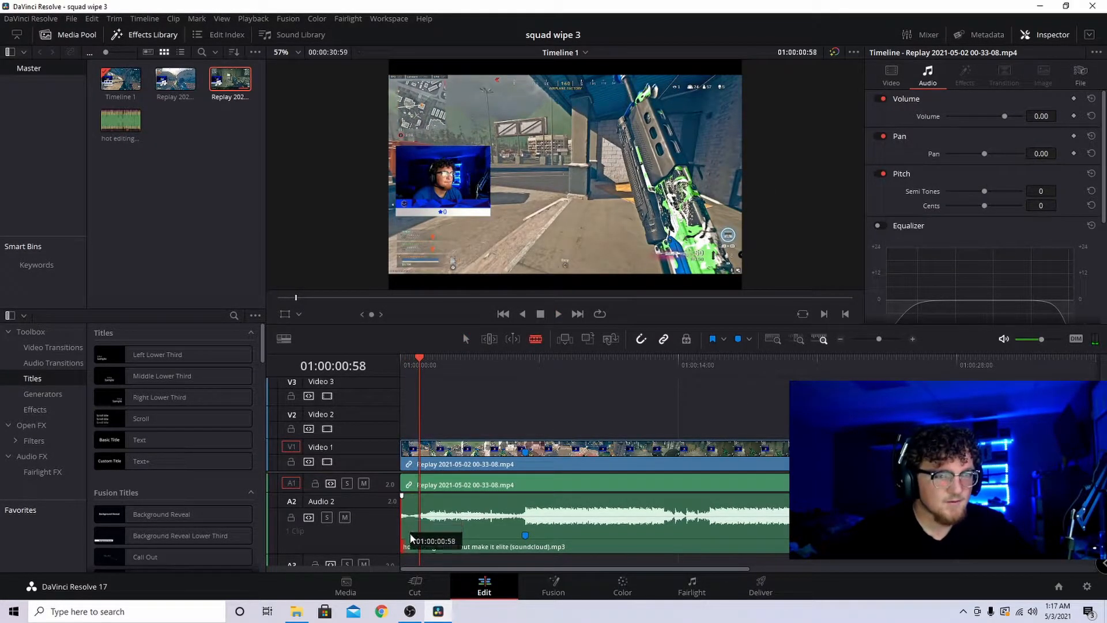
left_click(410, 529)
key("a")
left_click(407, 531)
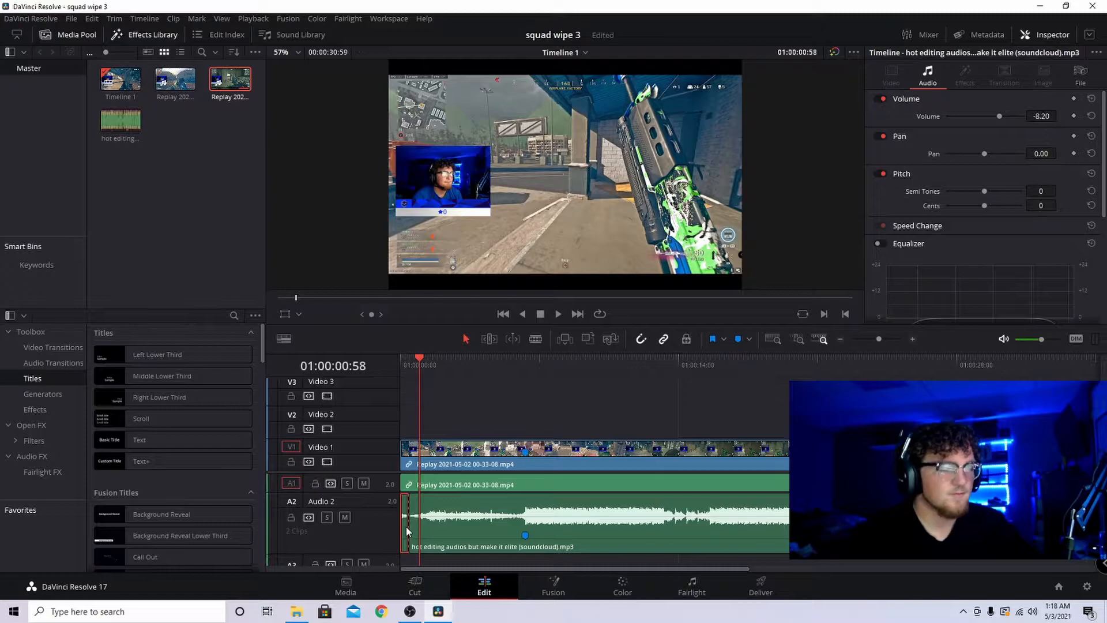
key("BackSpace")
Step: Split the replay clip at 01:00:00:28, where the song begins, and delete the opening piece
key("space")
left_click(404, 363)
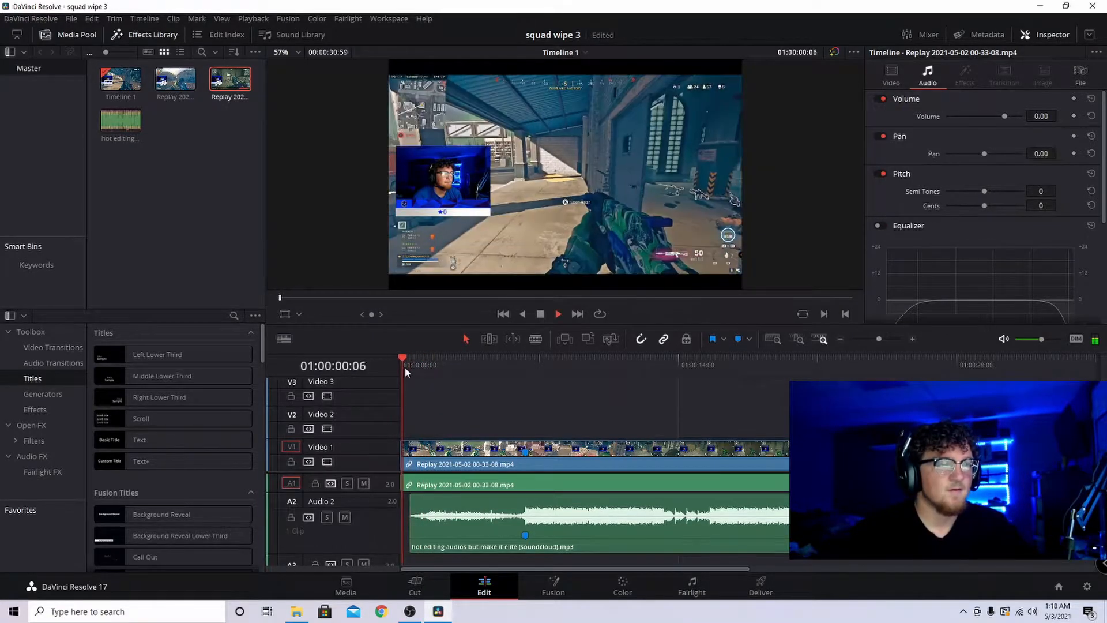
key("space")
left_click(410, 360)
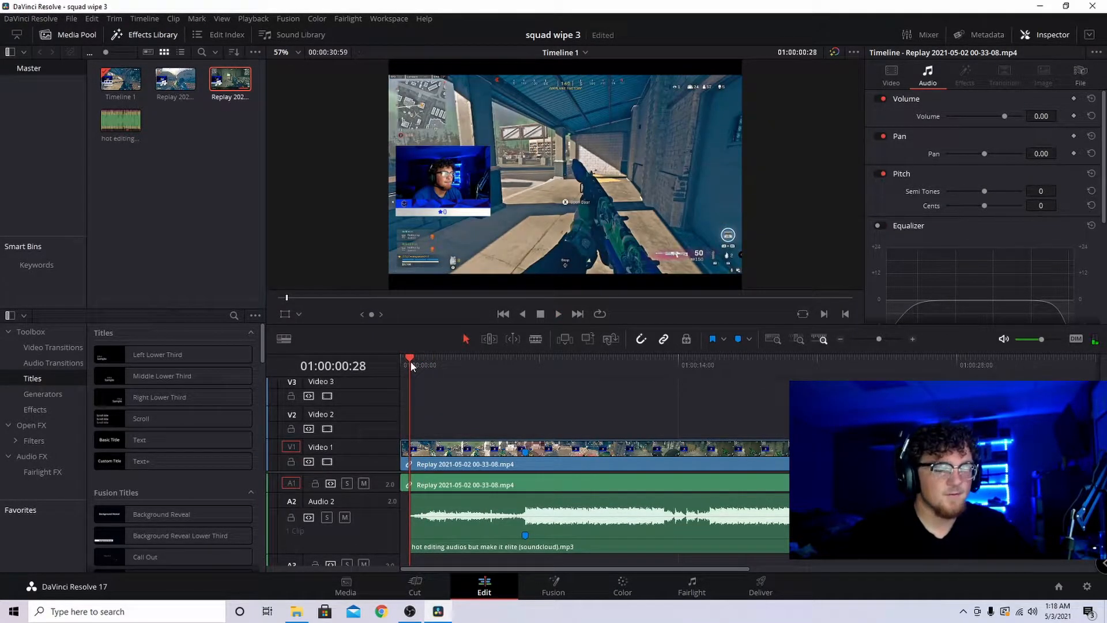
key("b")
left_click(413, 461)
key("a")
left_click(406, 459)
key("BackSpace")
Step: Move the replay and song together to the start of the timeline and play from the beginning
left_click_drag(495, 401, 571, 554)
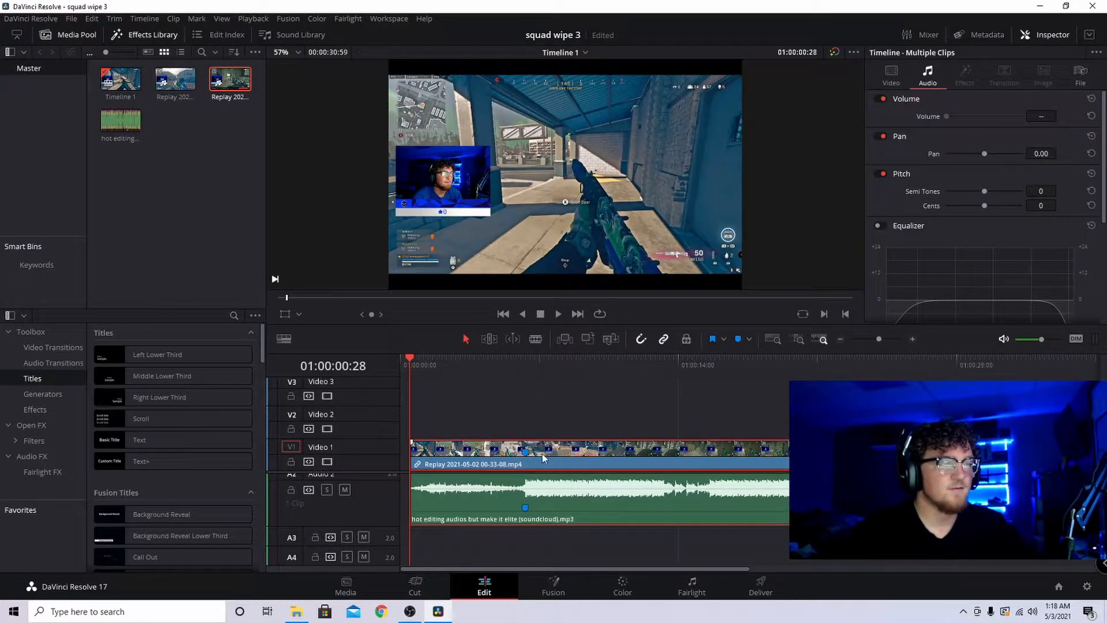
left_click(542, 360)
left_click_drag(486, 447, 446, 452)
scroll(476, 490, "up", 1)
left_click(429, 362)
left_click(459, 373)
key("Home")
key("space")
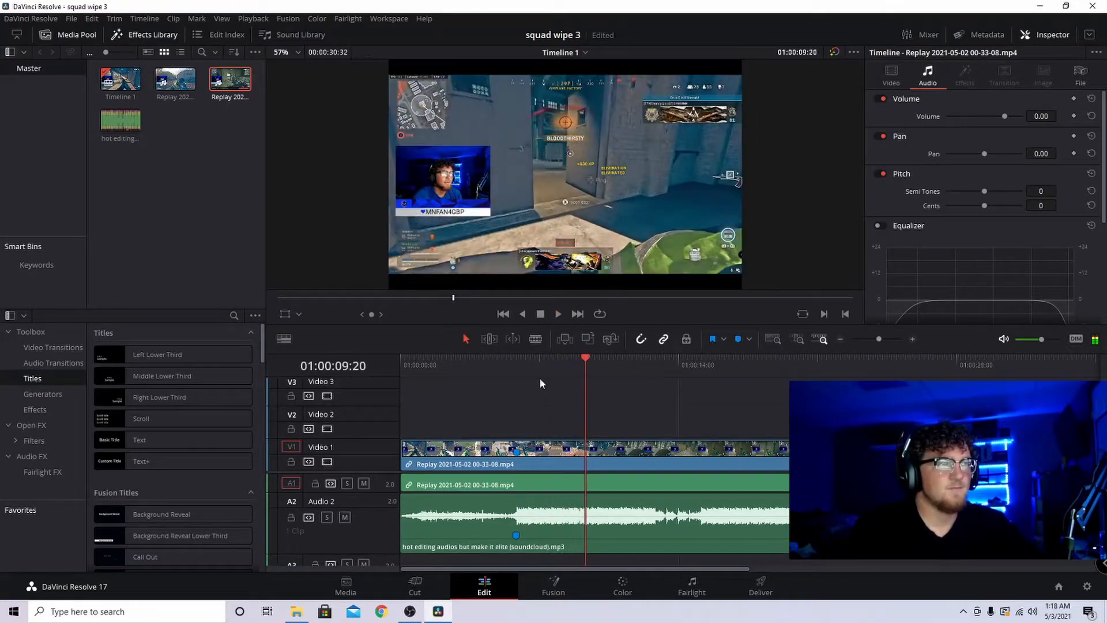
Step: Isolate the slow section between the action moments by splitting the replay clip at 01:00:08:53 and 01:00:17:47
left_click_drag(587, 367, 791, 366)
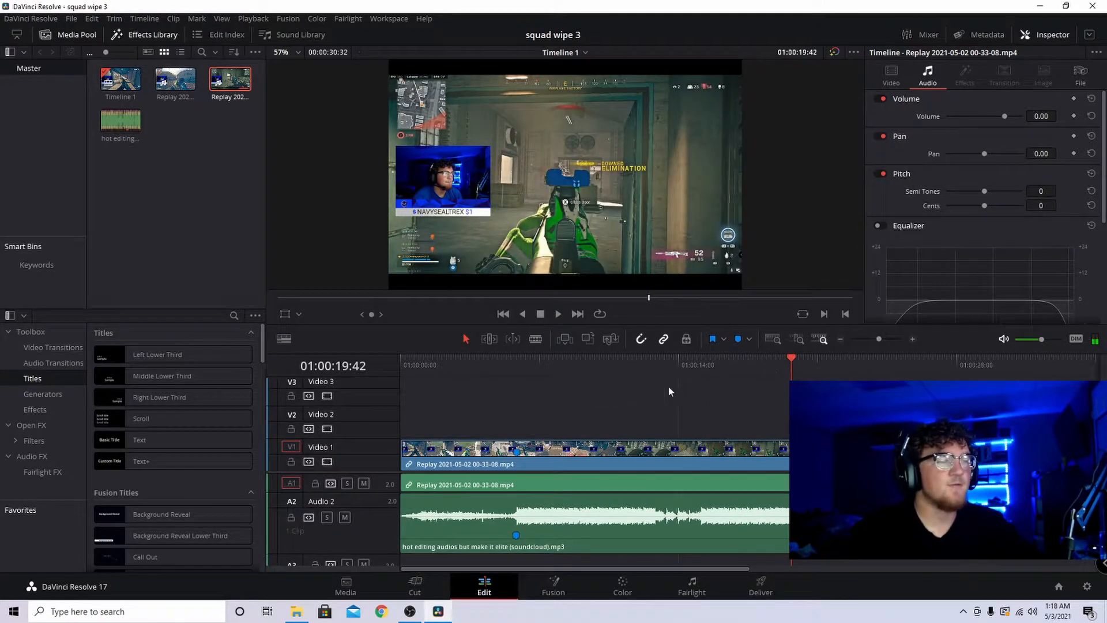
left_click(521, 389)
key("space")
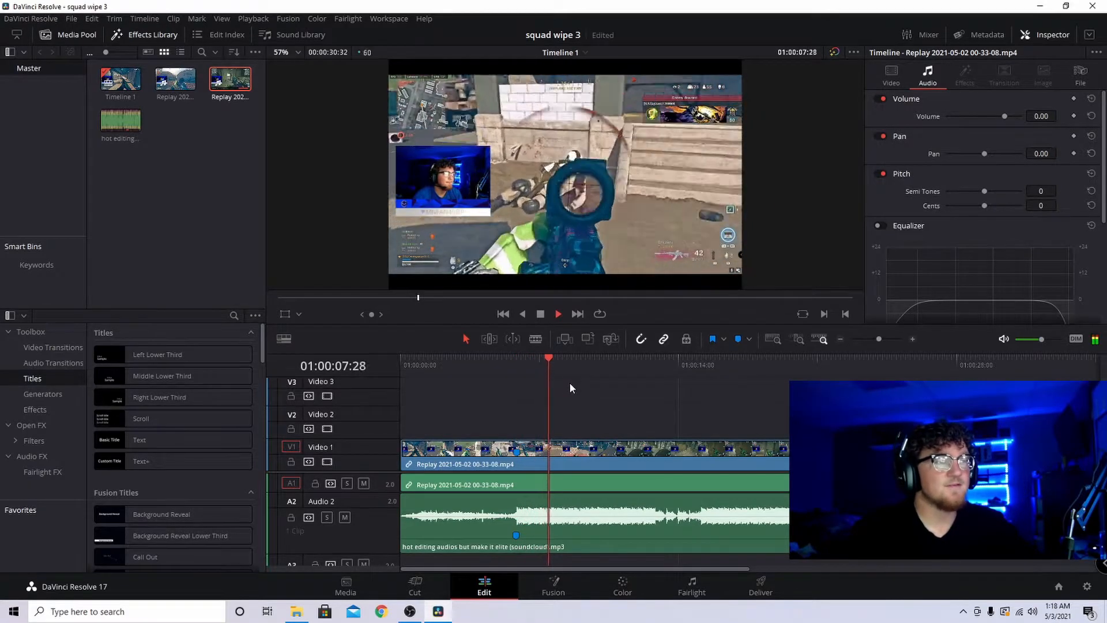
key("space")
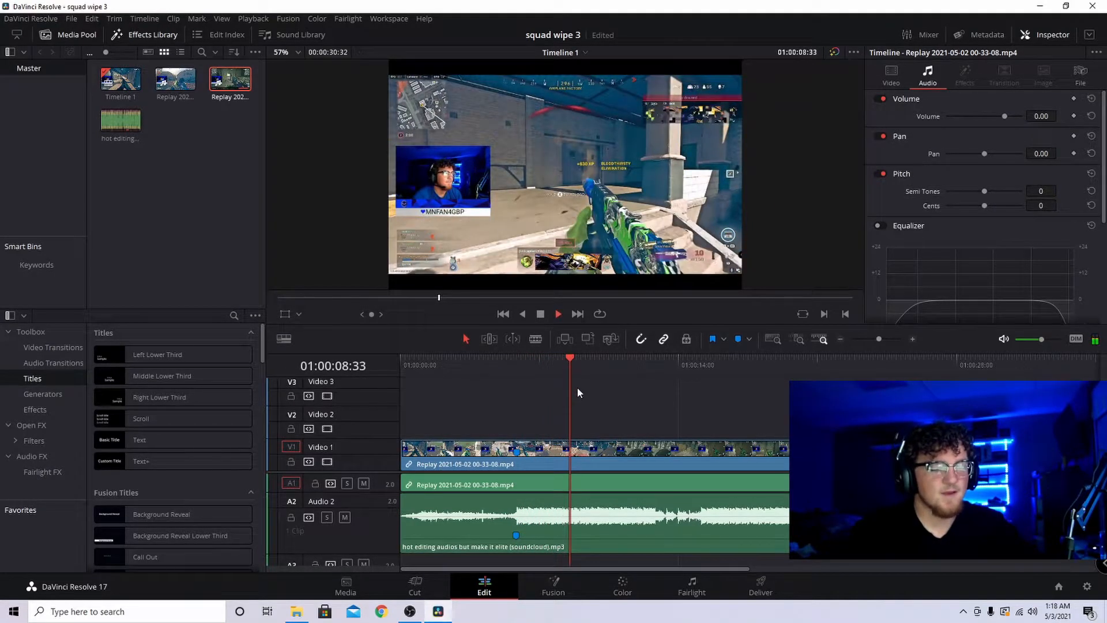
left_click(577, 387)
key("b")
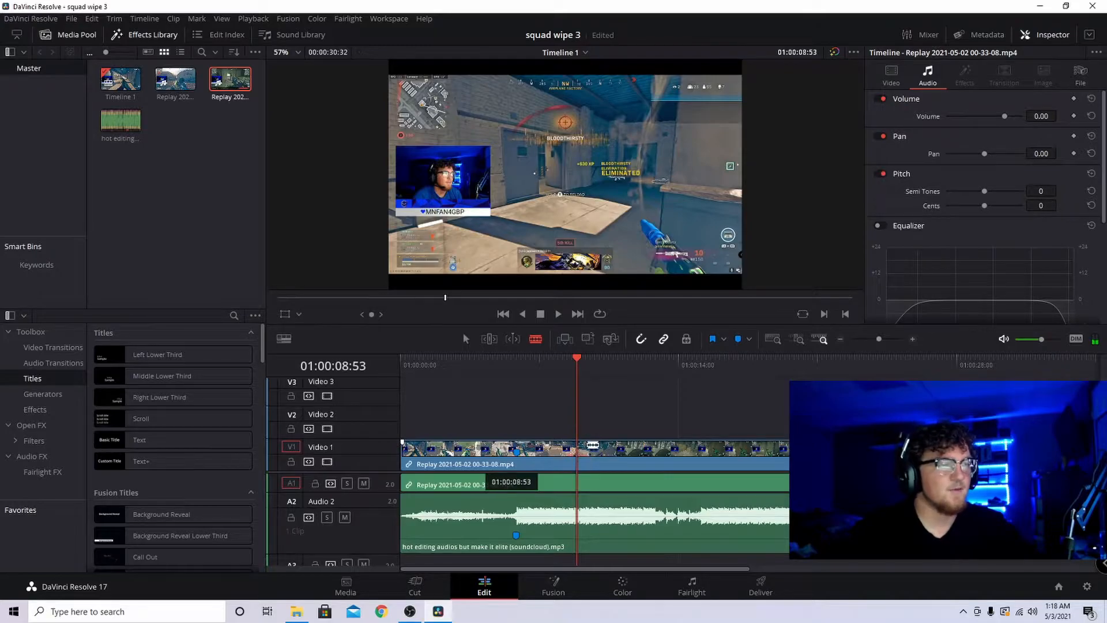
left_click(577, 450)
left_click_drag(581, 360, 756, 370)
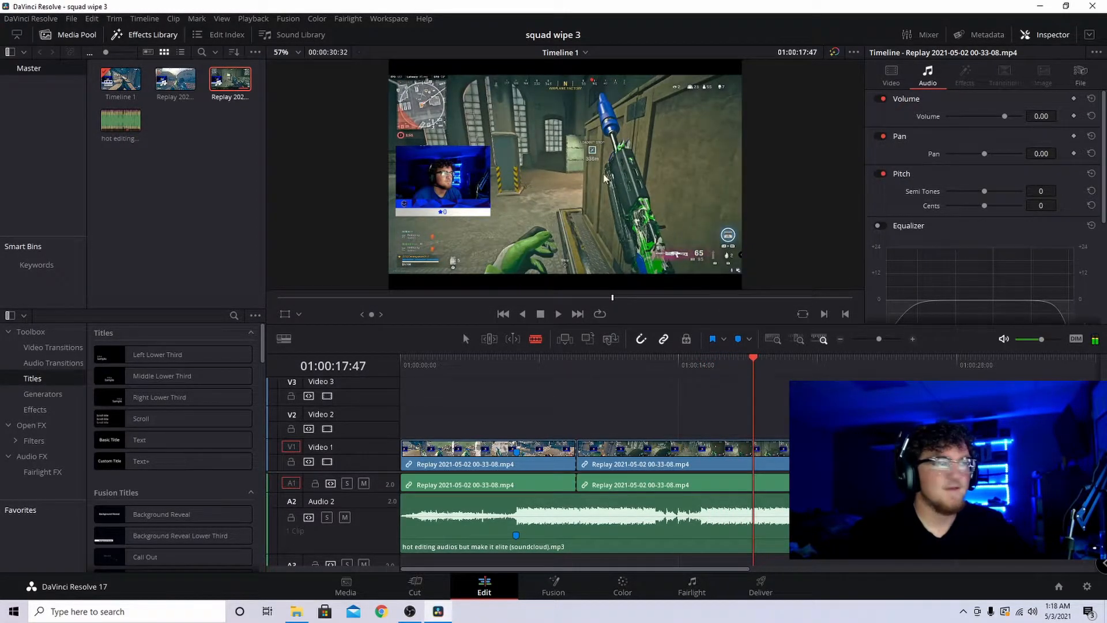
left_click(760, 458)
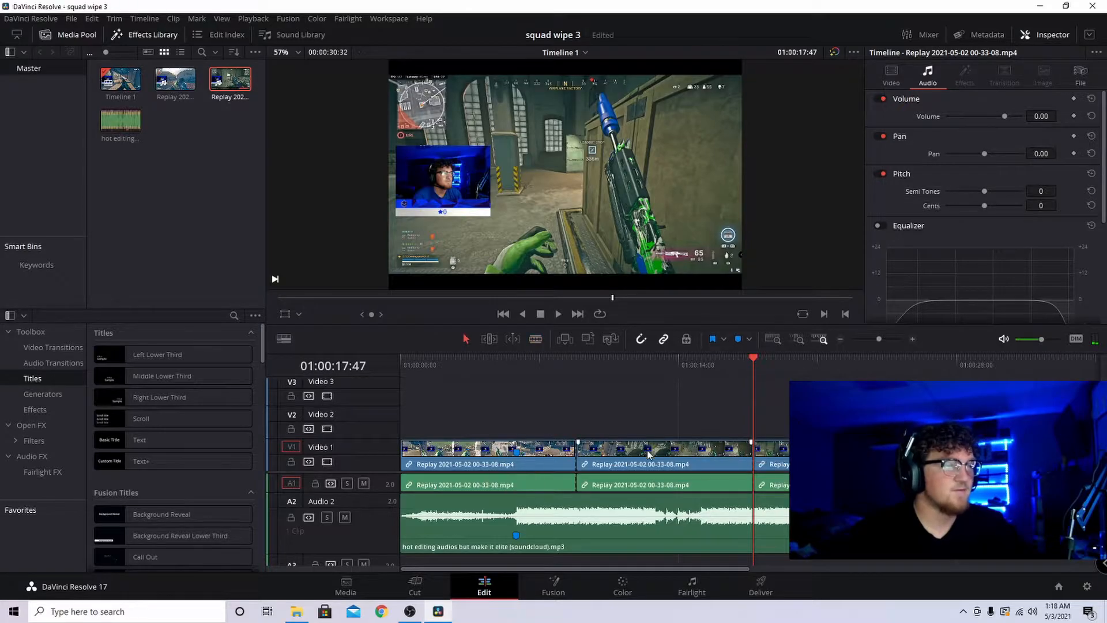
Step: Change the middle replay section's speed to 251% with Ripple sequence and Stretch to fit enabled
key("a")
right_click(637, 454)
left_click(578, 396)
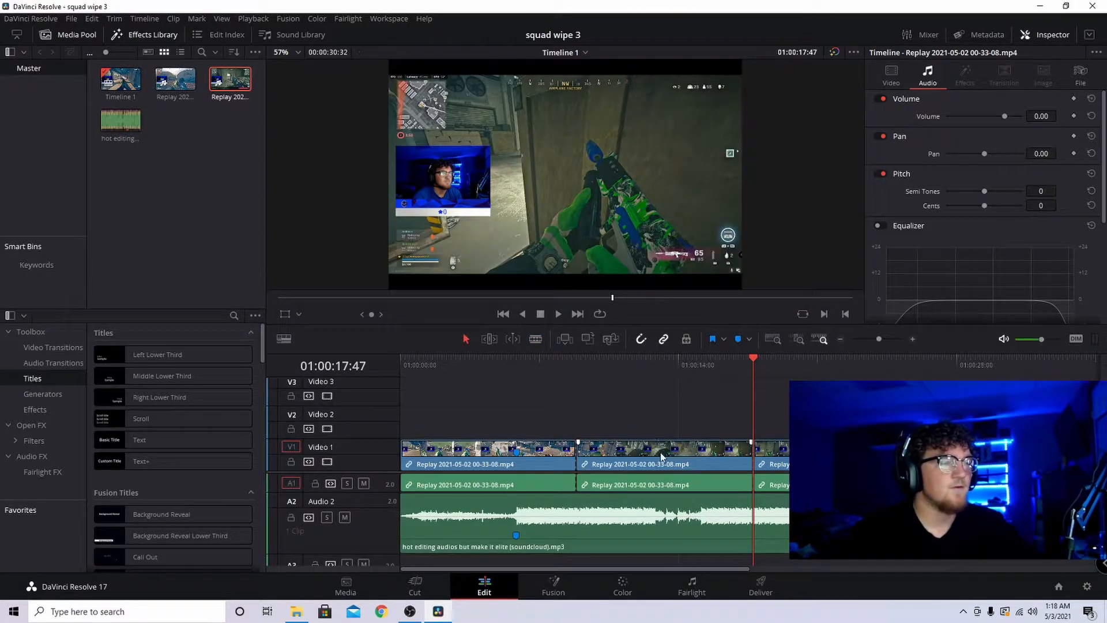
right_click(659, 451)
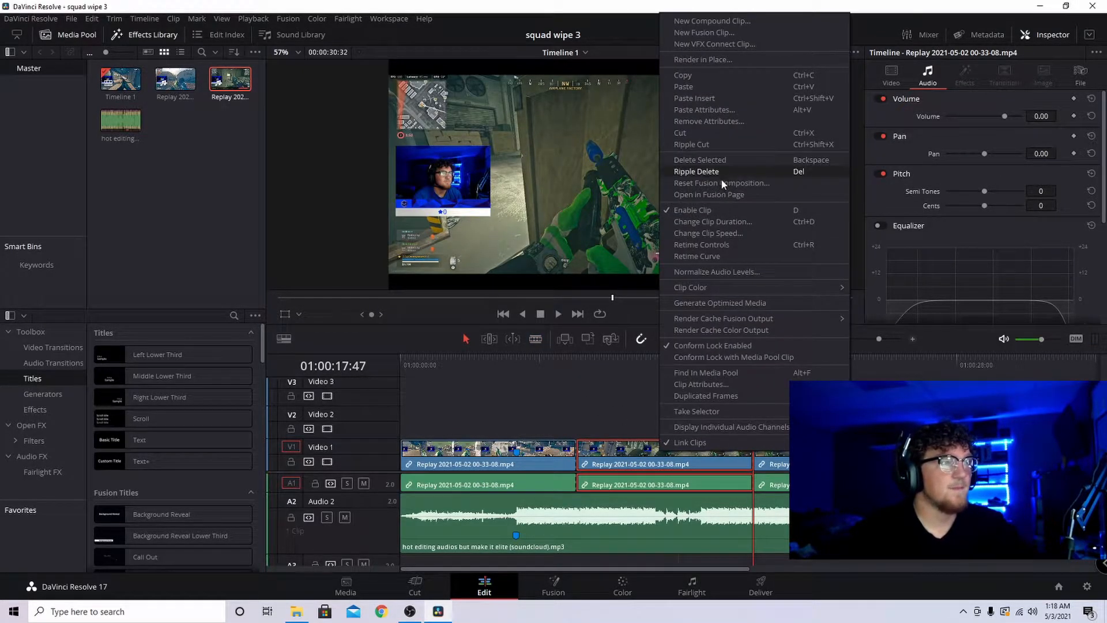
left_click(708, 233)
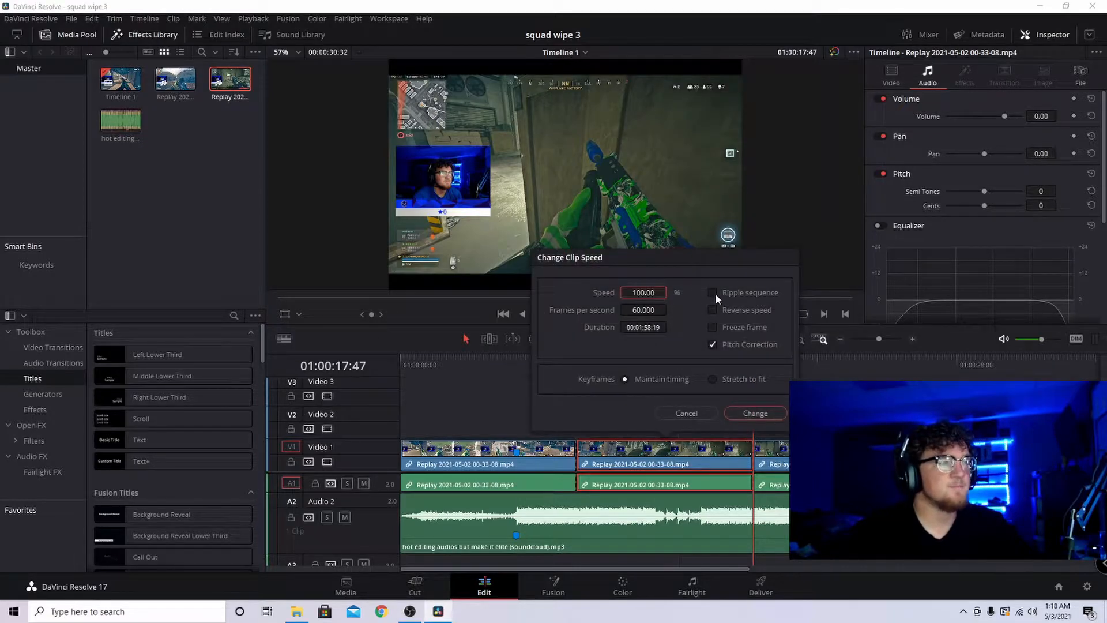
left_click(712, 379)
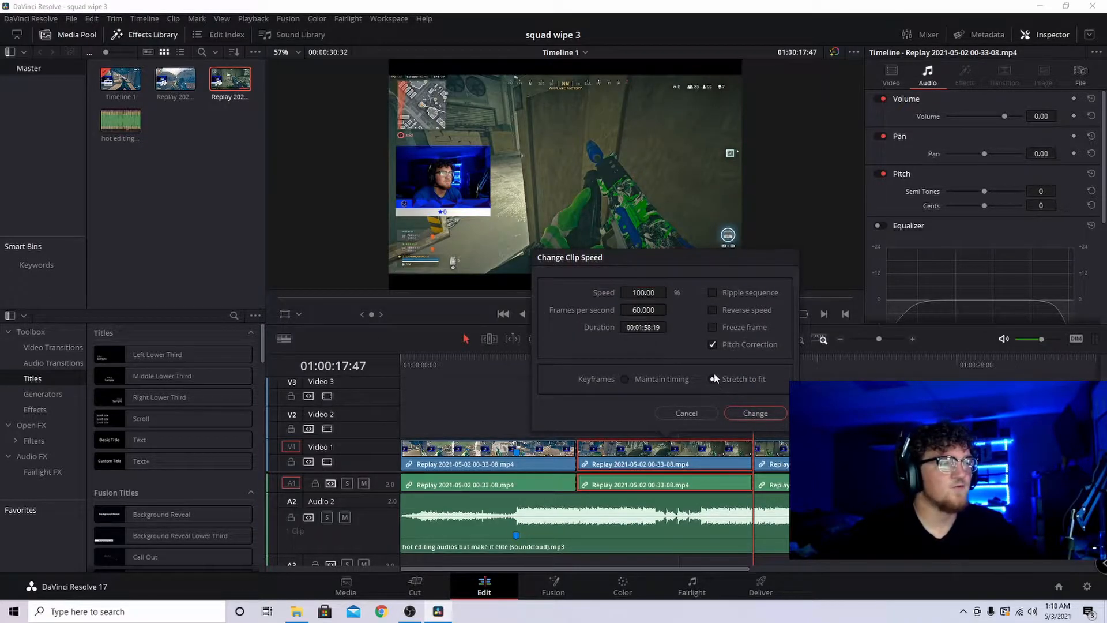
left_click(713, 292)
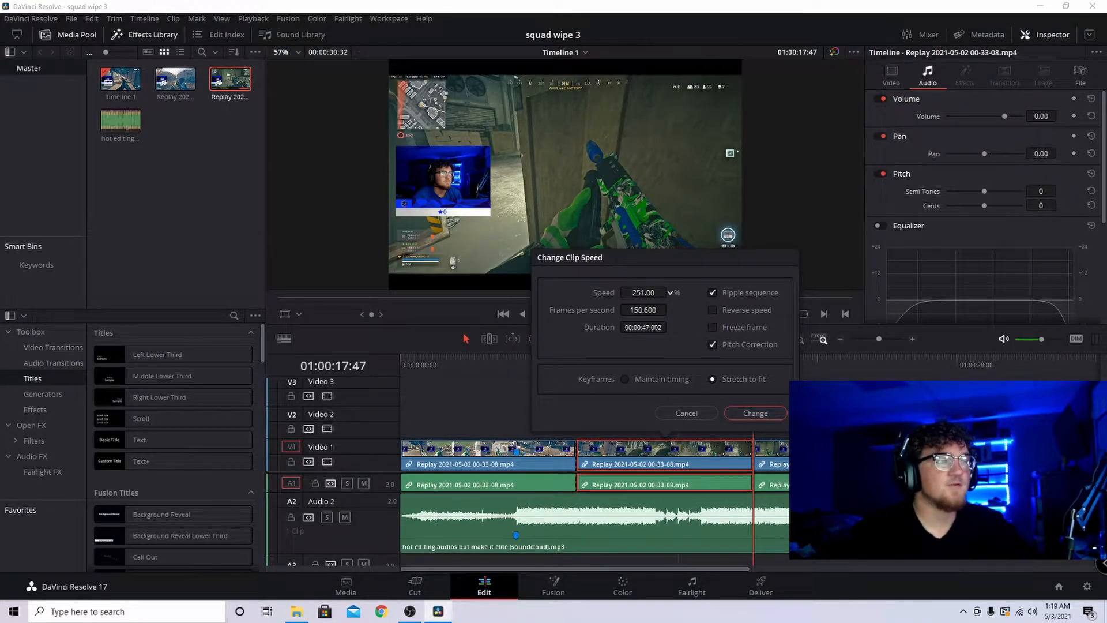
left_click(770, 413)
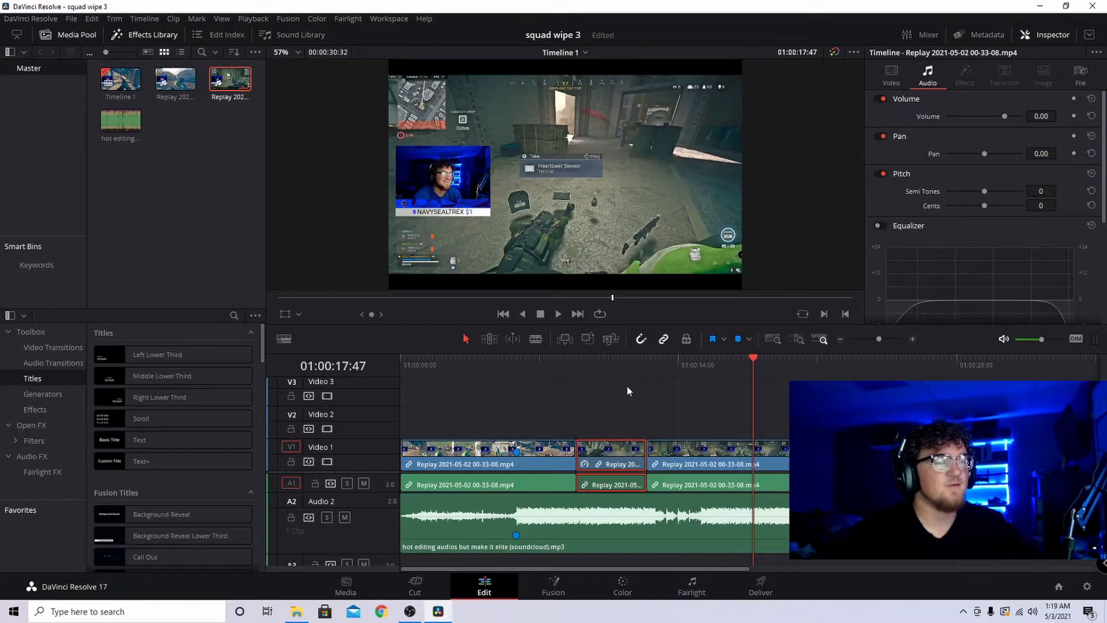
Step: Play the sped-up replay section and the action following it against the song
left_click(550, 370)
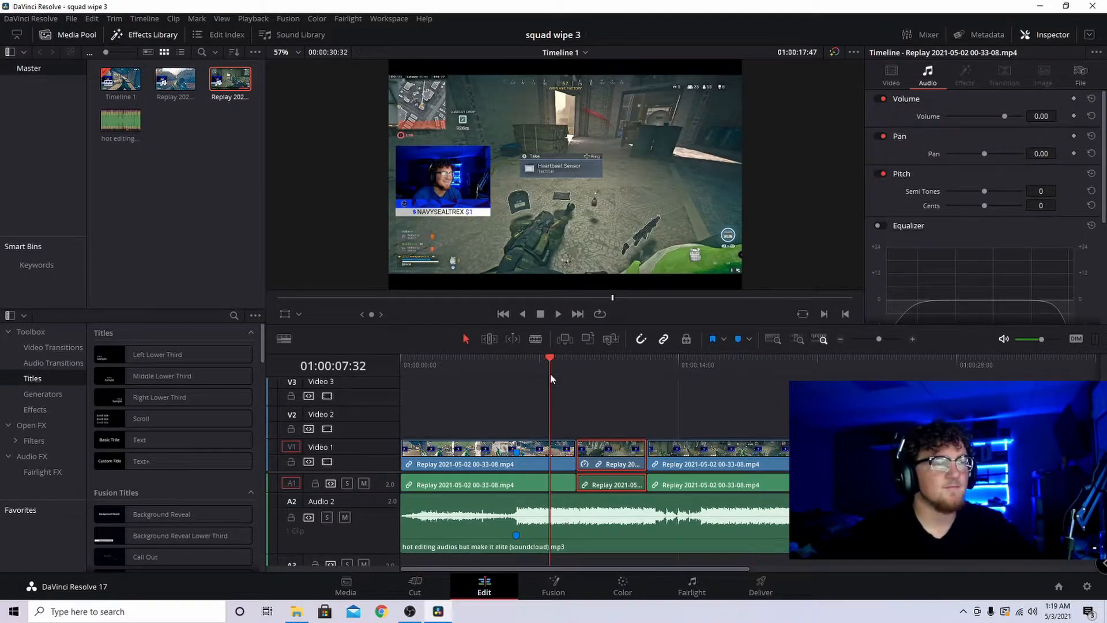
key("space")
left_click(602, 390)
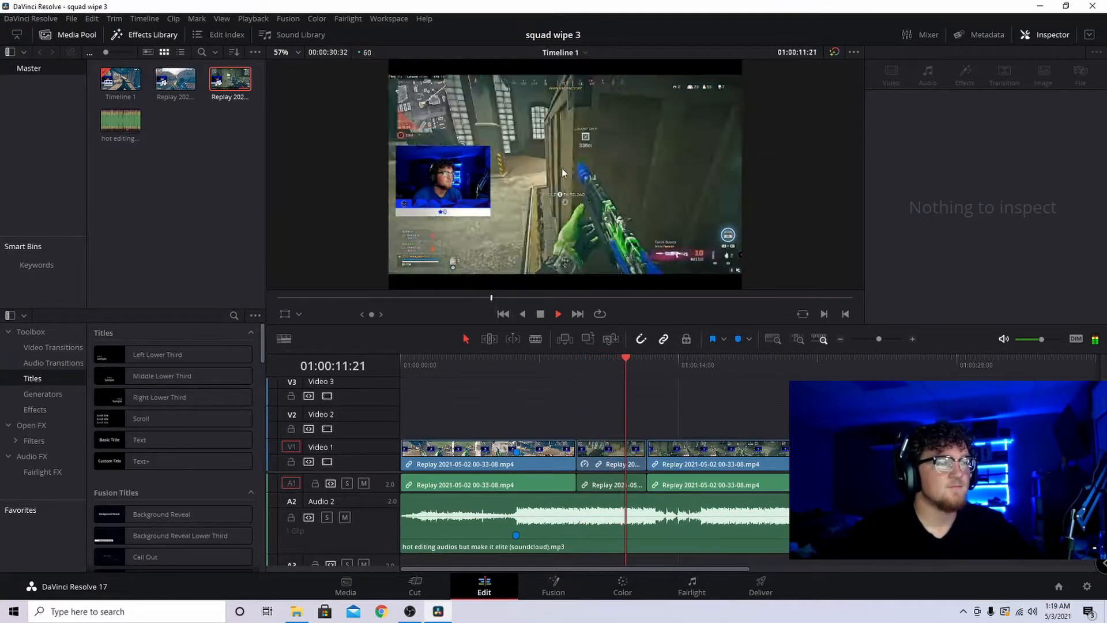
key("space")
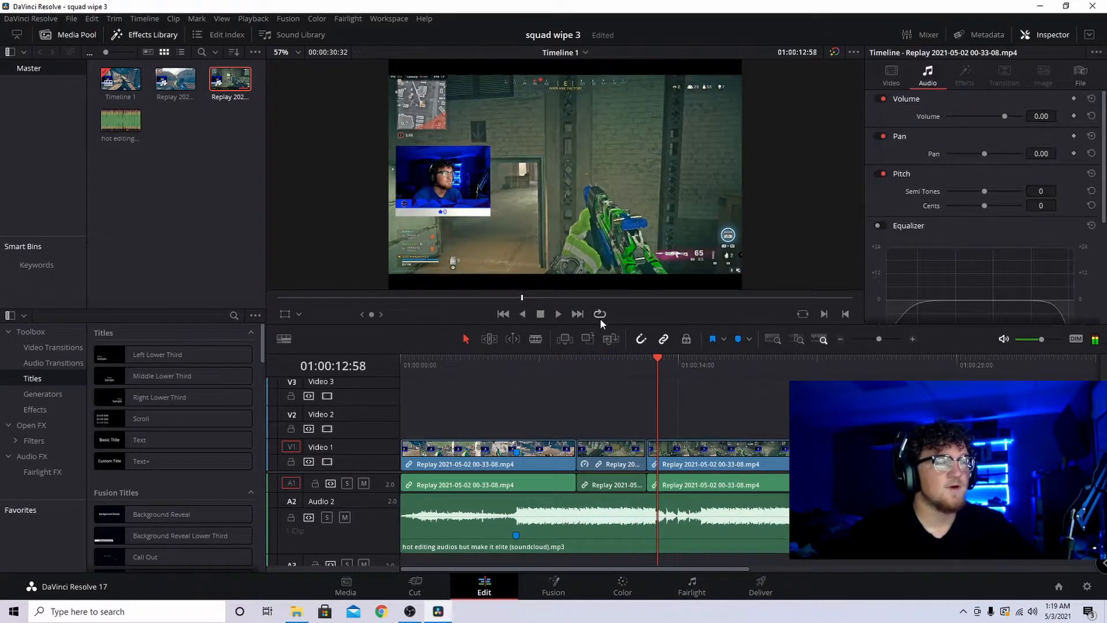
key("space")
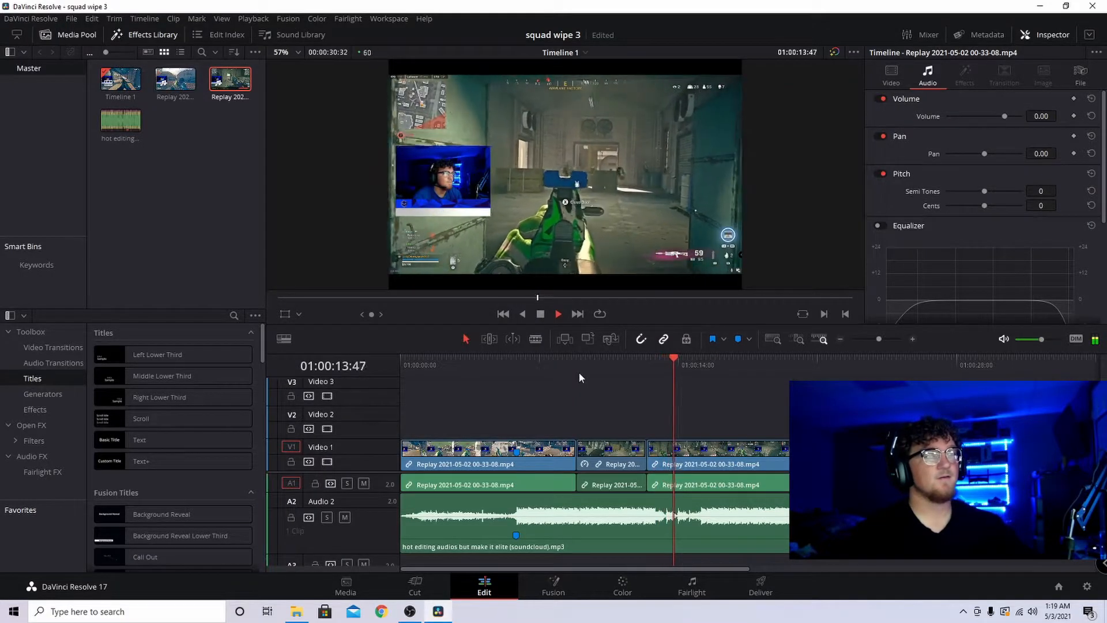
key("space")
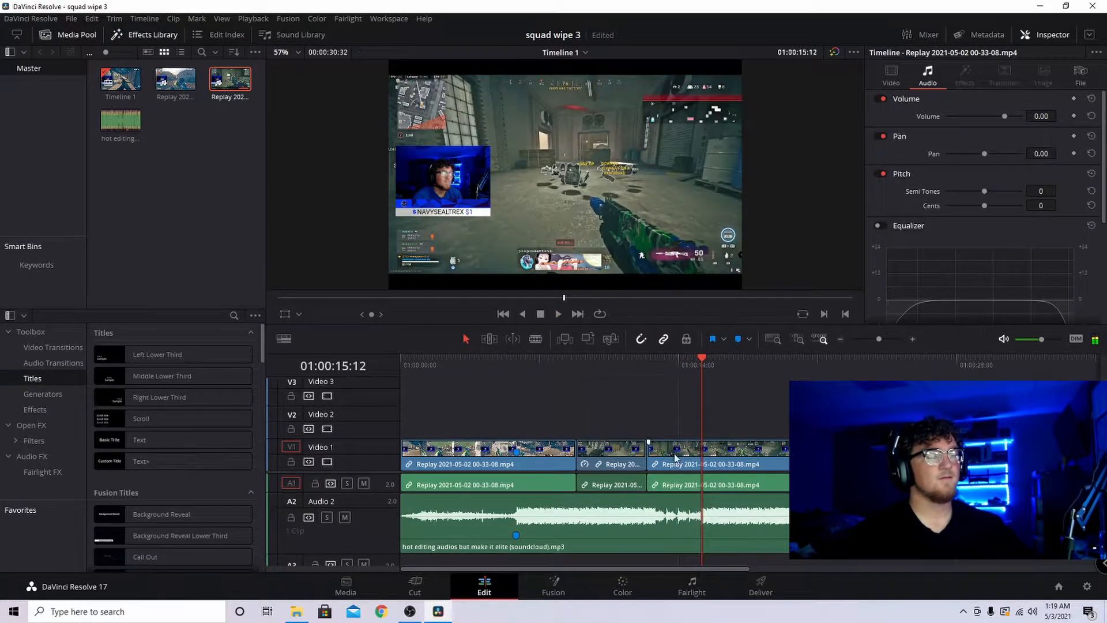
Step: Apply the Open FX Zoom Blur to the sped-up replay section and play it
left_click(599, 364)
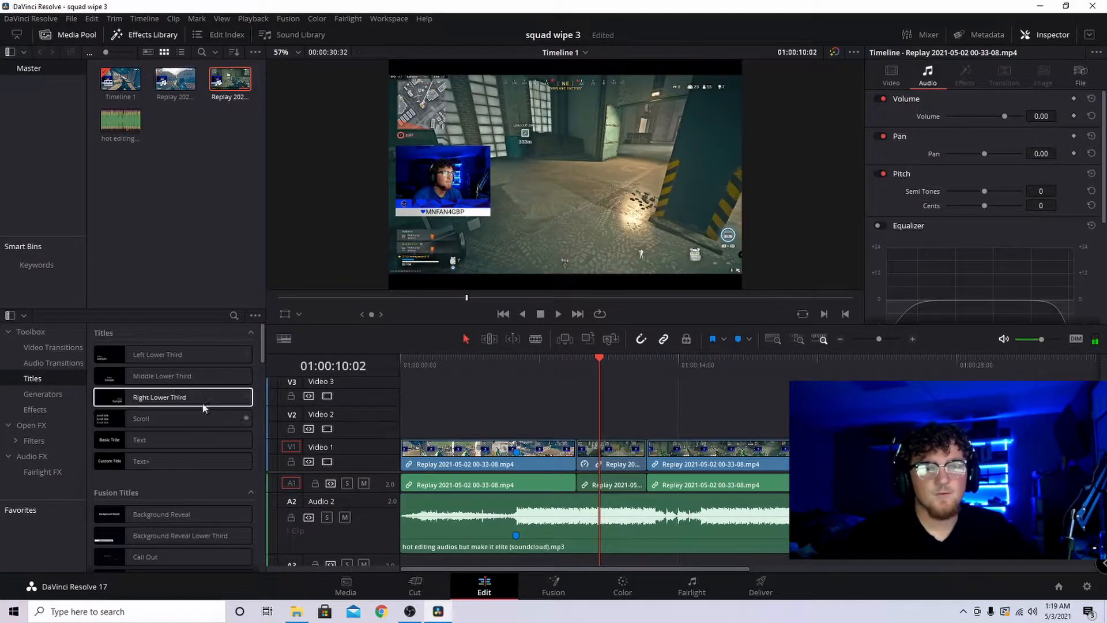
scroll(171, 442, "down", 1)
scroll(170, 443, "down", 2)
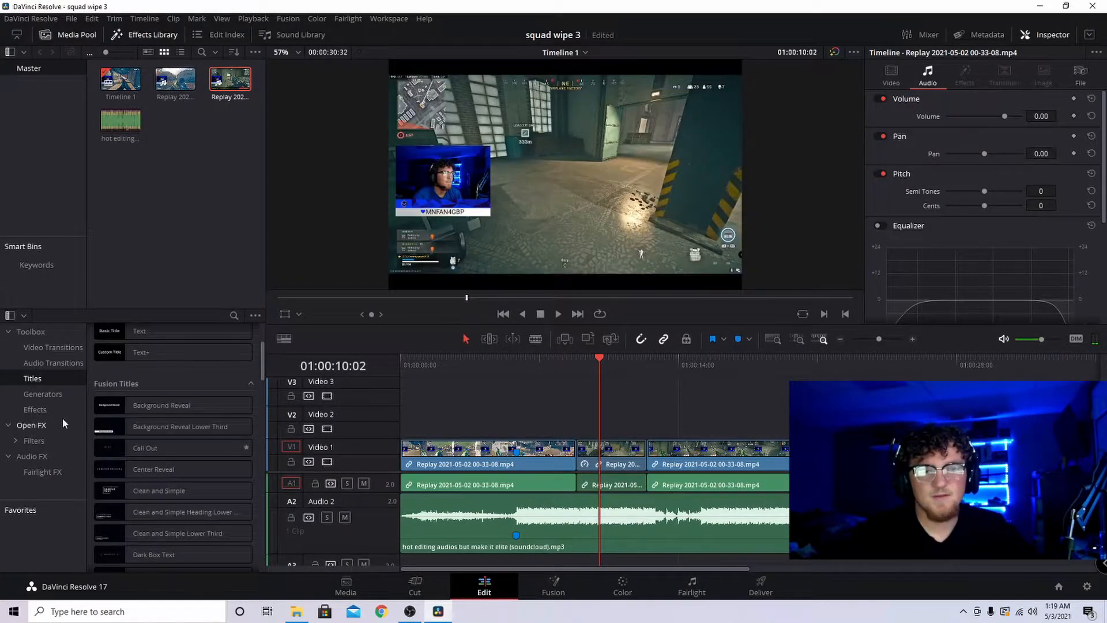
left_click(52, 424)
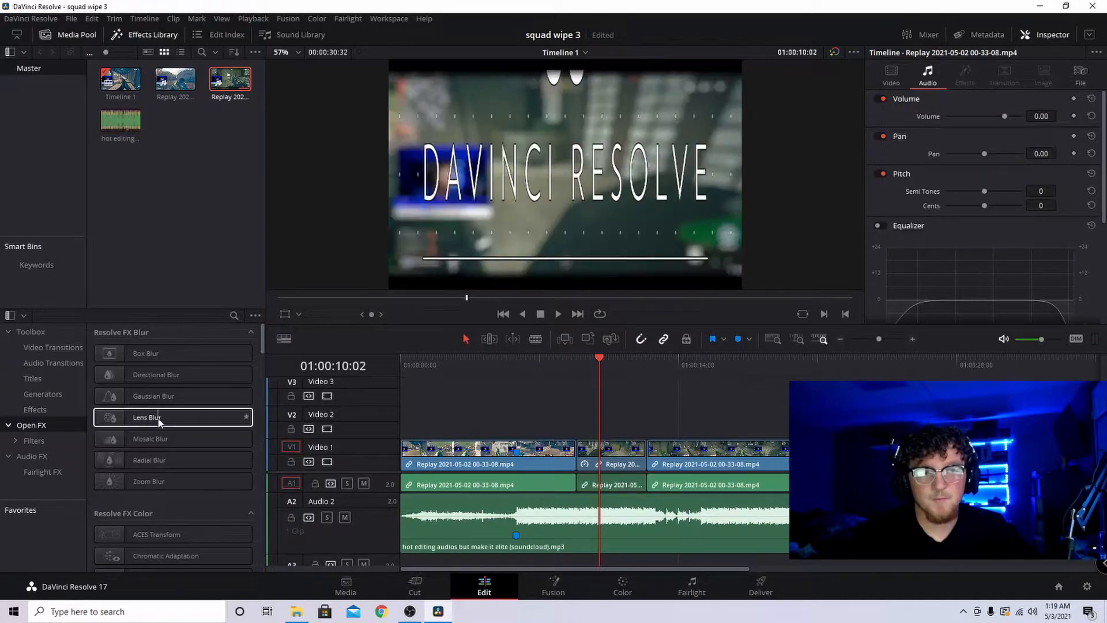
left_click_drag(149, 481, 603, 453)
left_click(567, 363)
key("space")
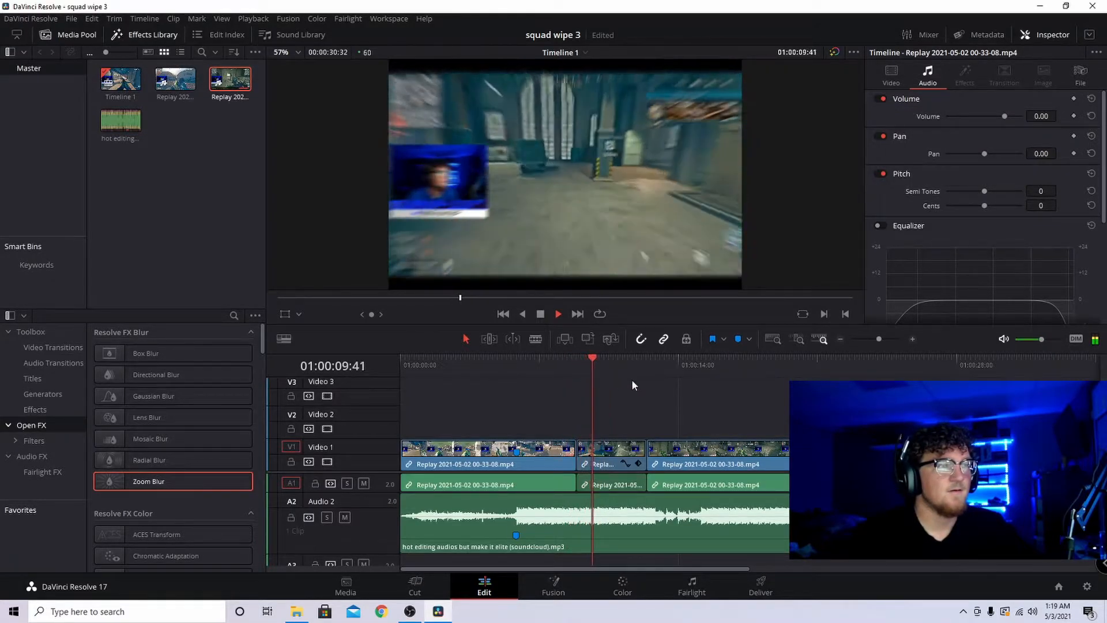
Step: Set the Zoom Amount of the sped-up section's Zoom Blur to 0.736 and play the result
left_click(604, 450)
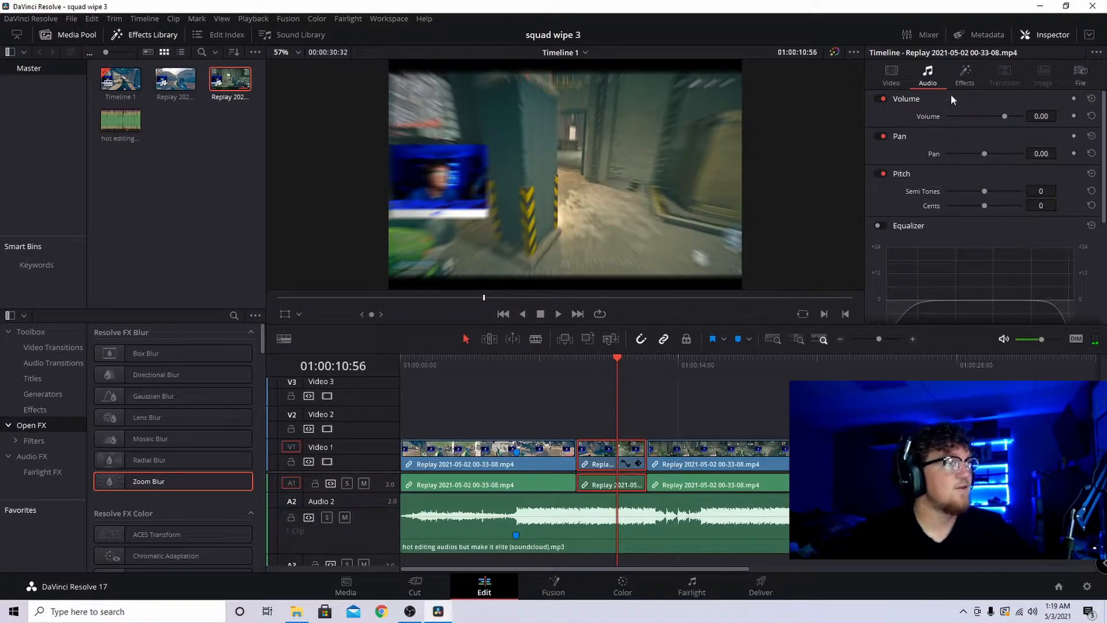
left_click(955, 78)
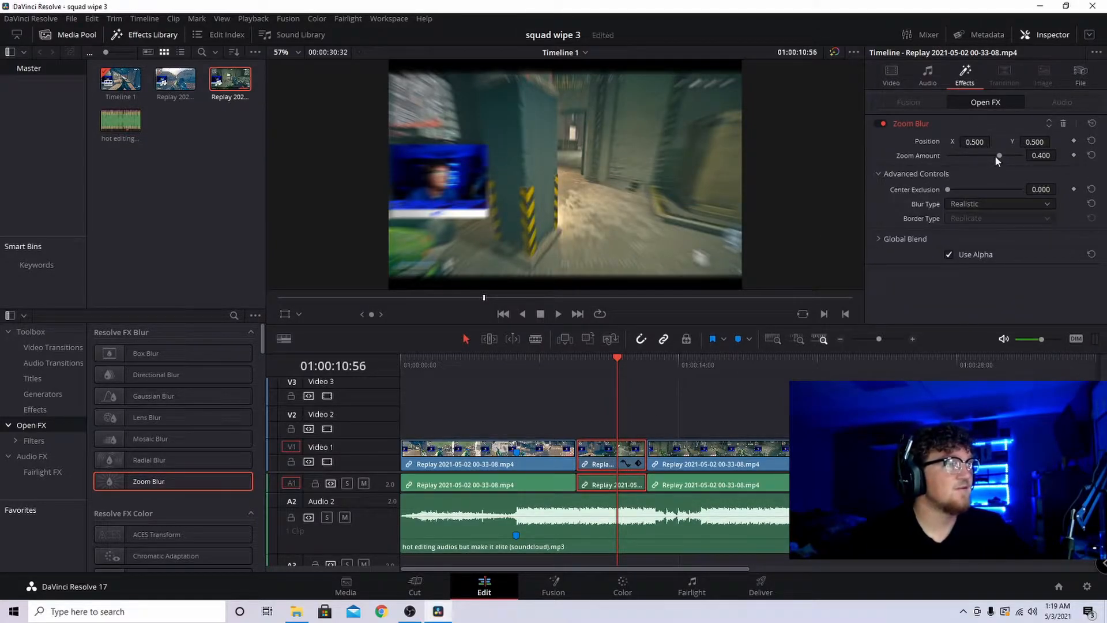
left_click_drag(1000, 154, 1011, 155)
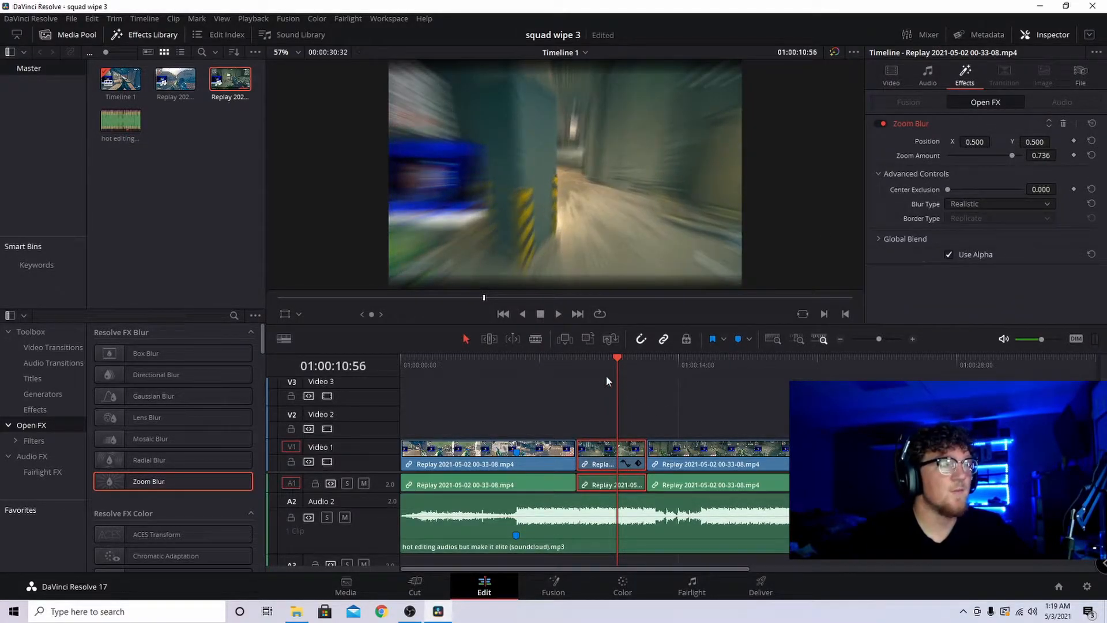
left_click(572, 368)
key("space")
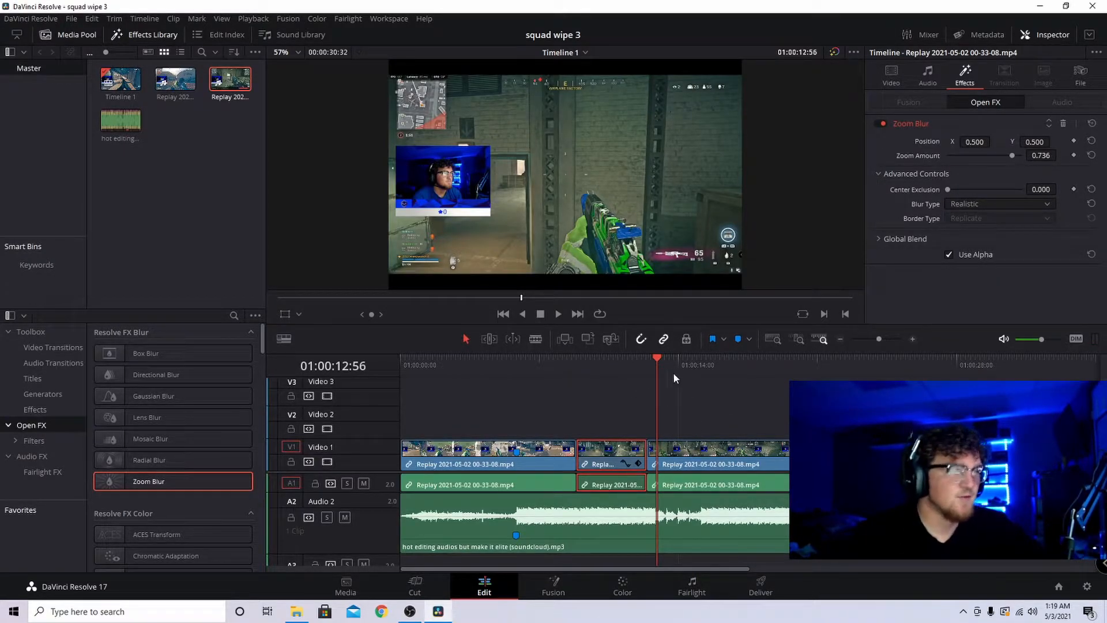
Step: Find the song's next beat drop after the sped-up section and mark the song clip at 01:00:15:07
key("space")
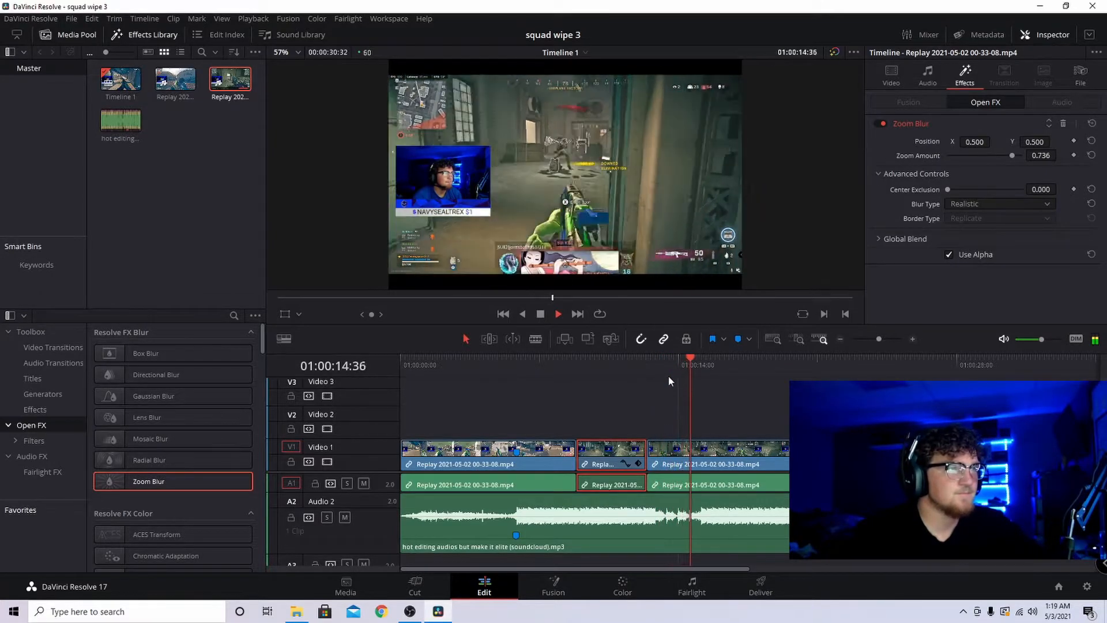
key("space")
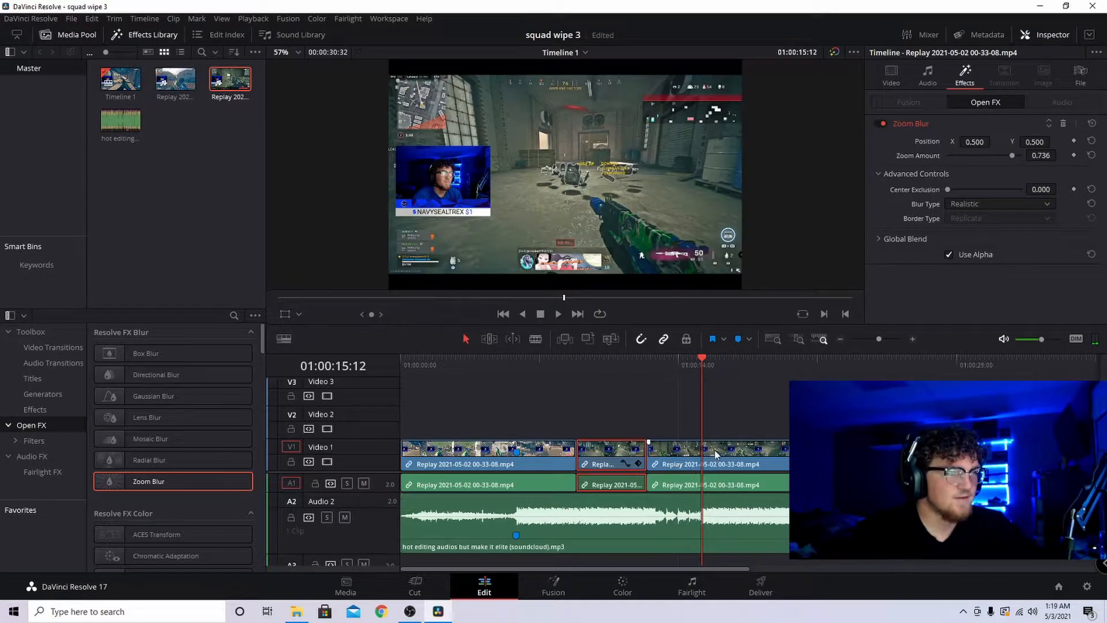
left_click(885, 338)
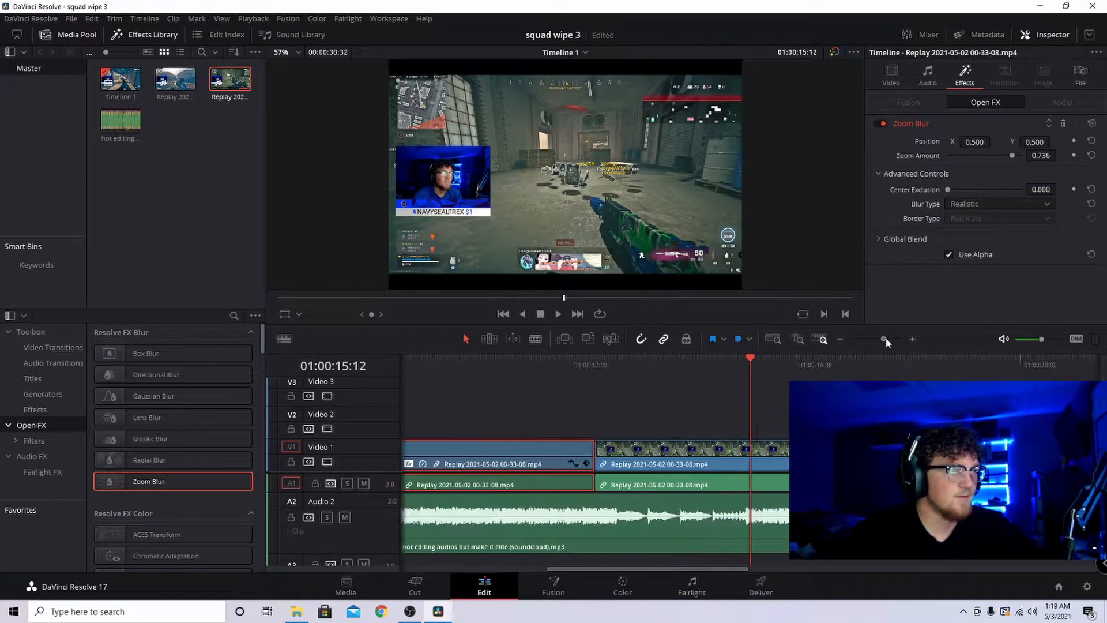
left_click(723, 368)
key("space")
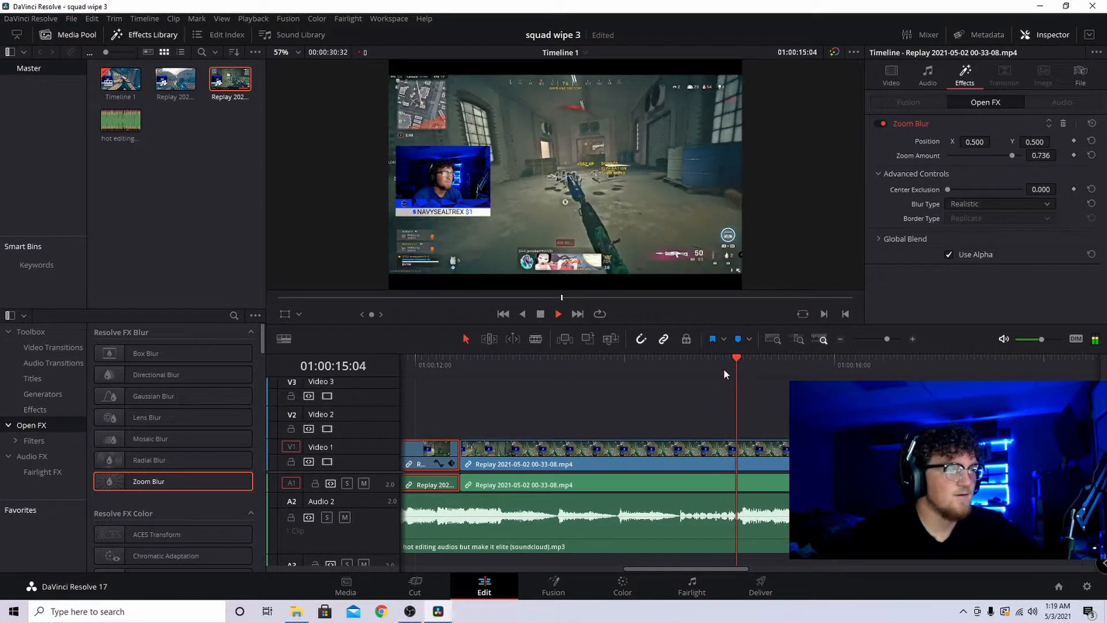
left_click(738, 365)
left_click(742, 363)
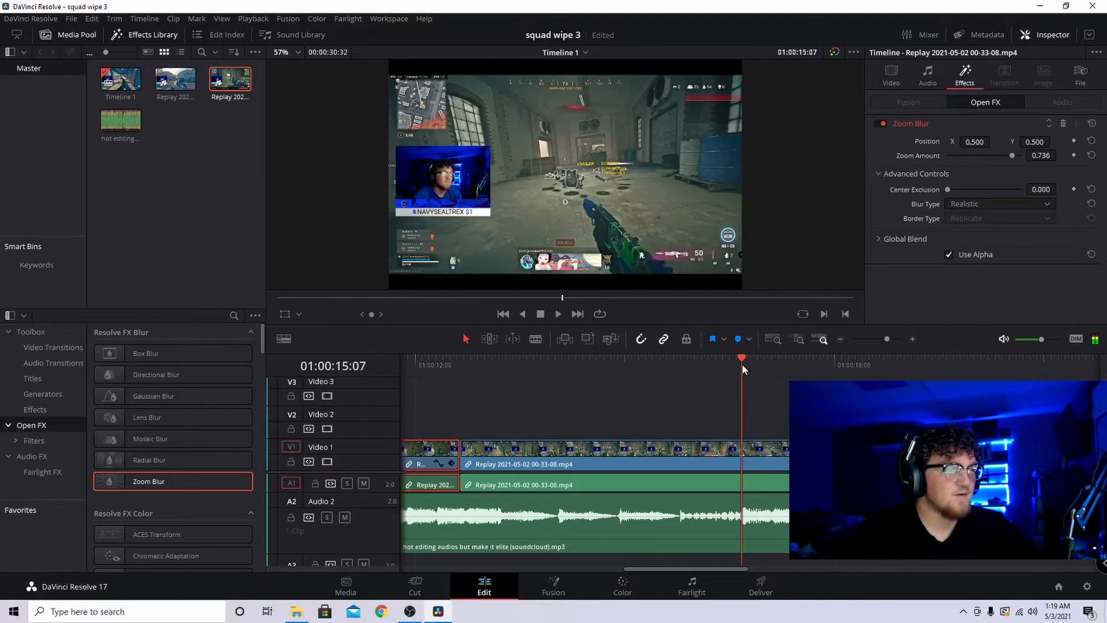
key("space")
left_click(742, 363)
left_click(745, 528)
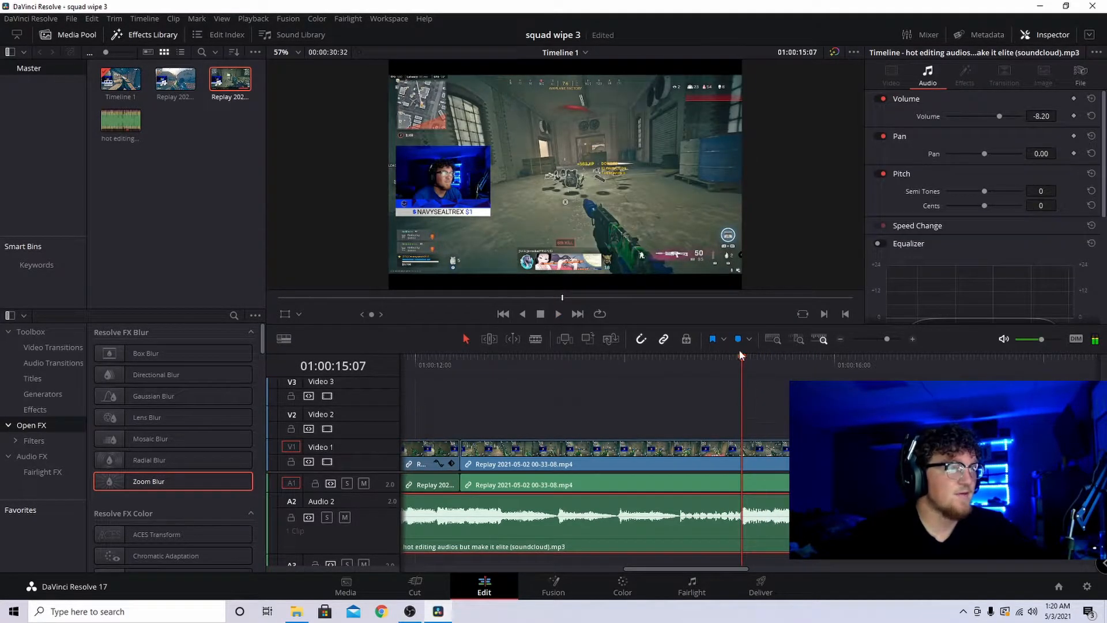
key("m")
Step: Find the matching kill moment in the last replay section and mark the replay clip at 01:00:14:20
left_click(662, 362)
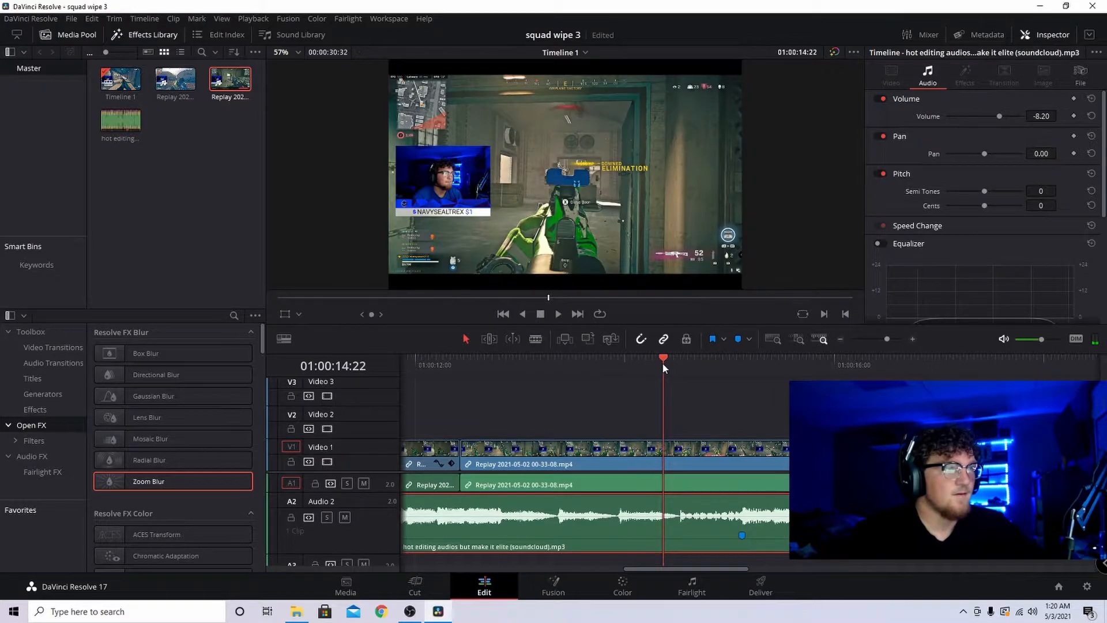
key("space")
left_click(604, 364)
left_click(605, 367)
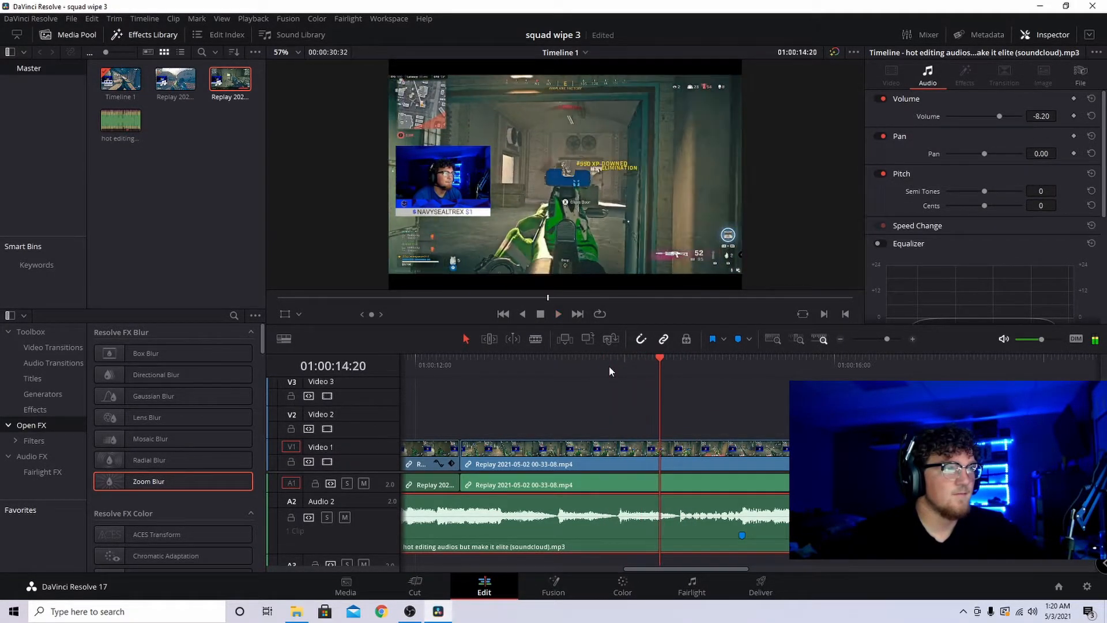
left_click(650, 465)
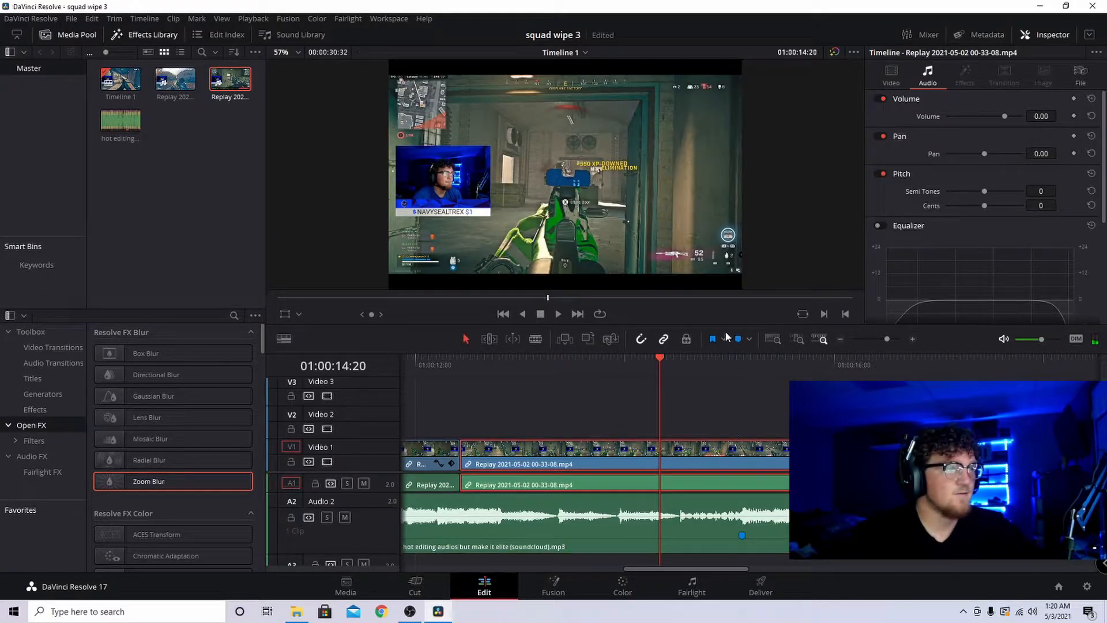
key("m")
Step: Cut a short stretch out of the song around 01:00:14 and shift the later song part earlier toward the replay marker
key("b")
left_click(678, 536)
left_click(619, 536)
key("a")
left_click(648, 531)
key("Delete")
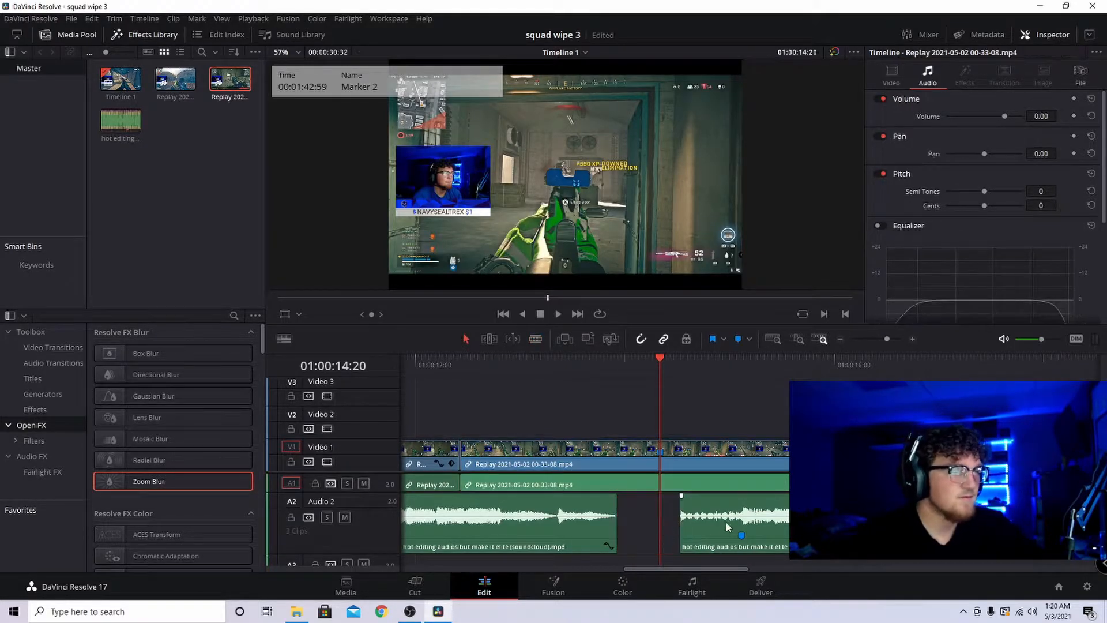
left_click_drag(741, 513, 695, 507)
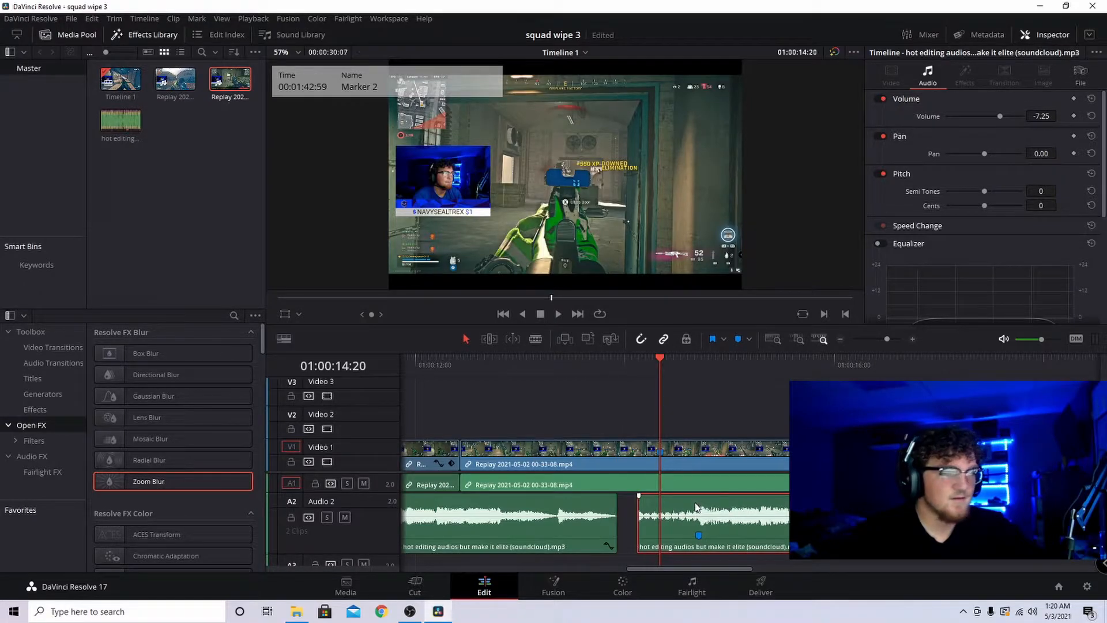
Step: Trim more off the end of the first song part and butt the second against it, lining its beat marker up with the replay marker
left_click(558, 537)
key("a")
left_click(588, 533)
key("Delete")
left_click_drag(652, 524, 556, 515)
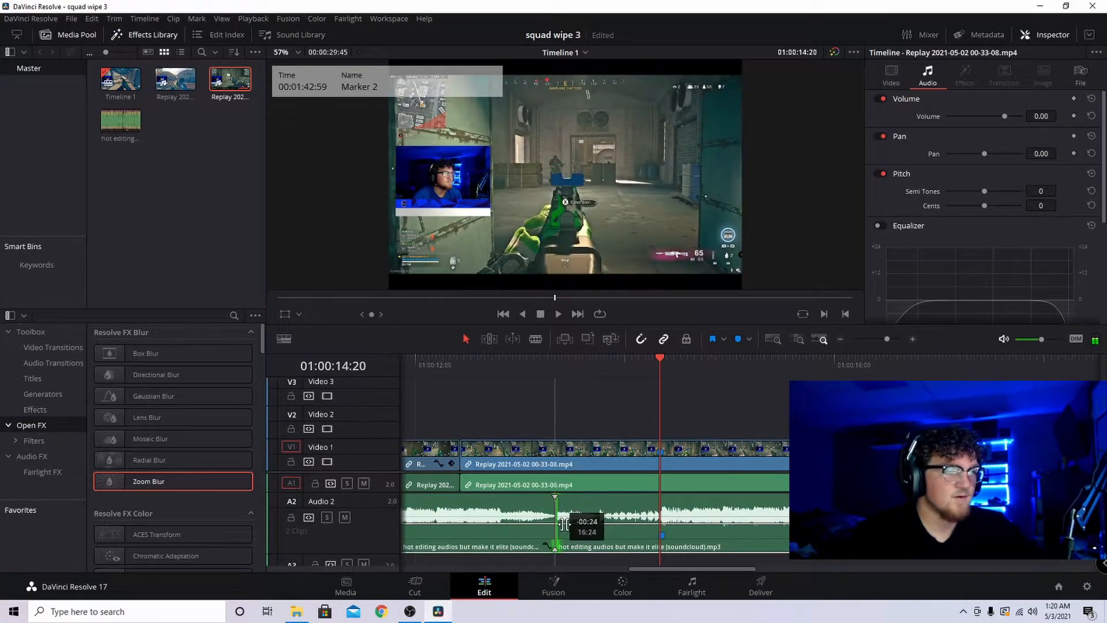
Step: Play the last replay section across the new song cut to check the beat sync
left_click(518, 375)
key("space")
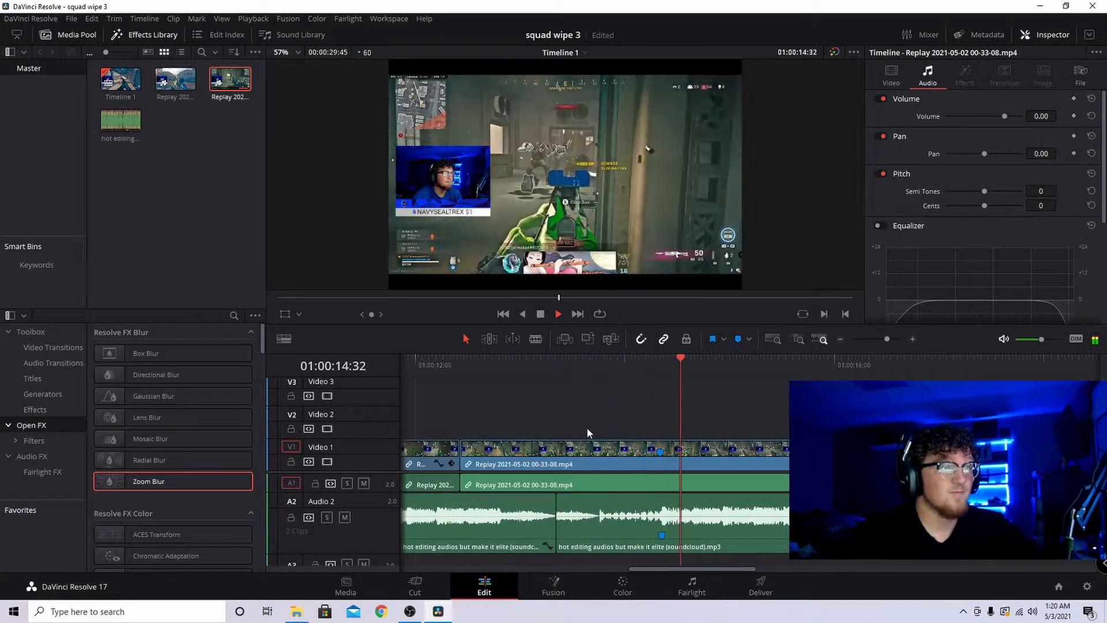
left_click(476, 368)
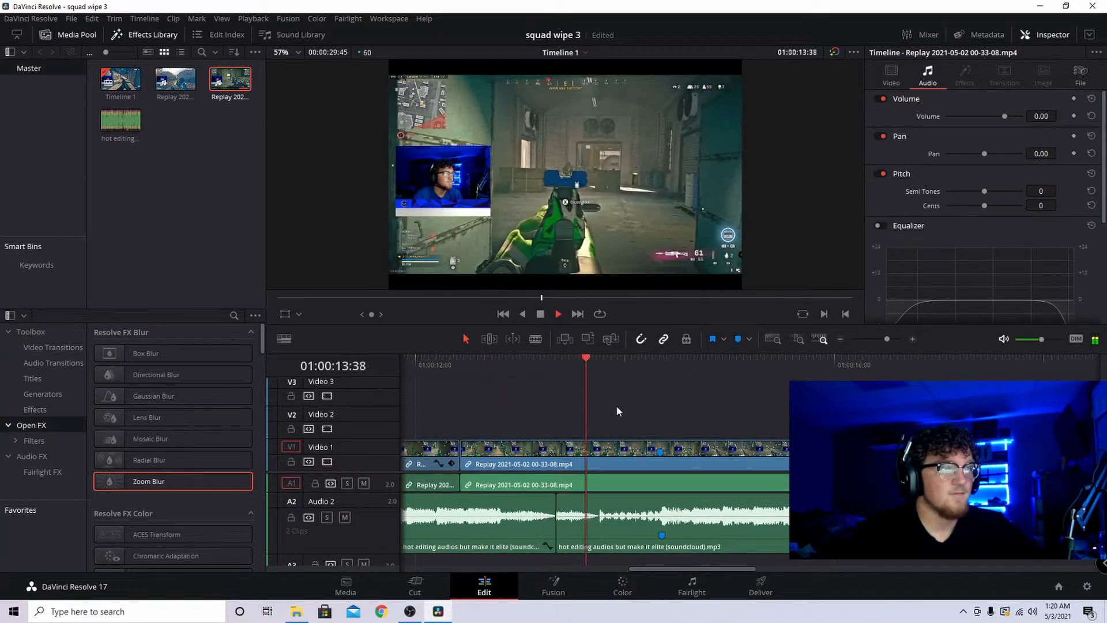
key("space")
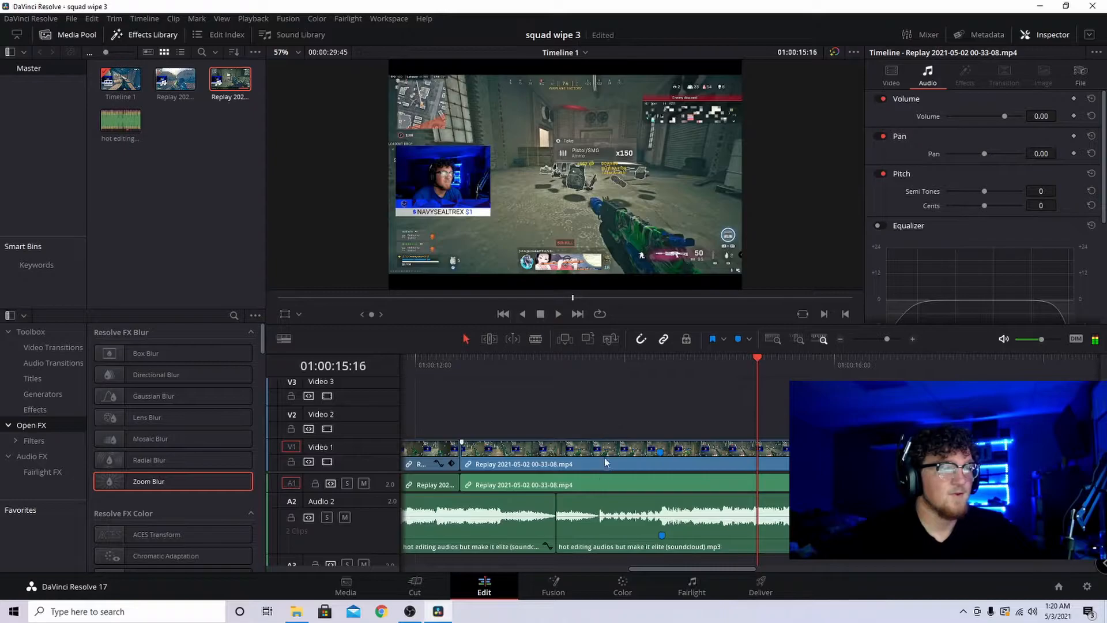
Step: Move the cut between the two song parts slightly earlier and play across it
left_click_drag(557, 524, 548, 525)
left_click(531, 372)
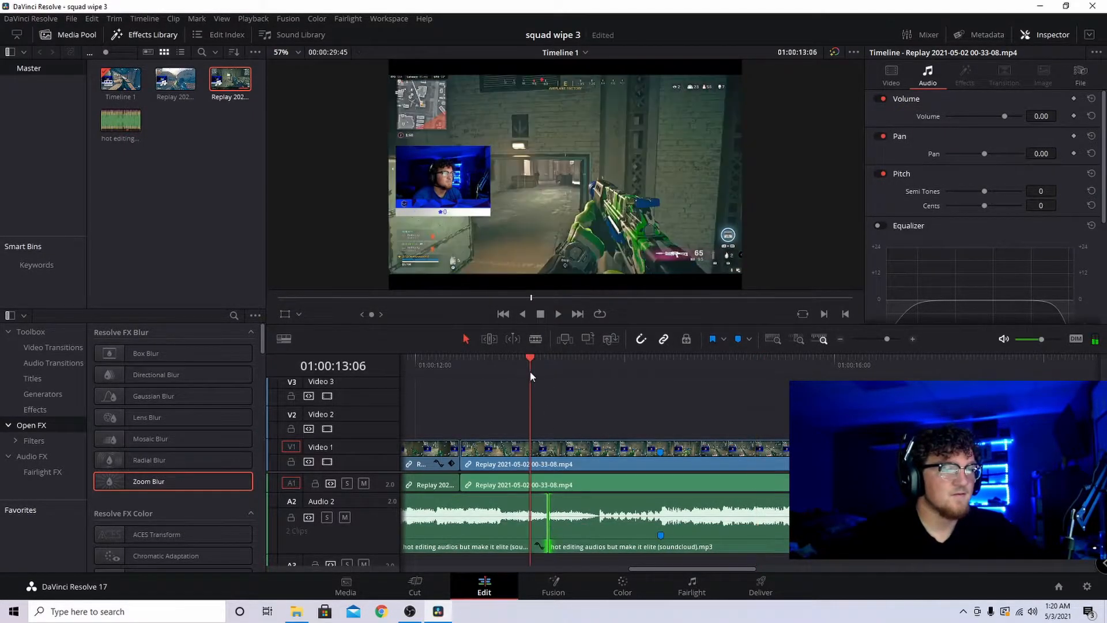
key("space")
left_click(493, 364)
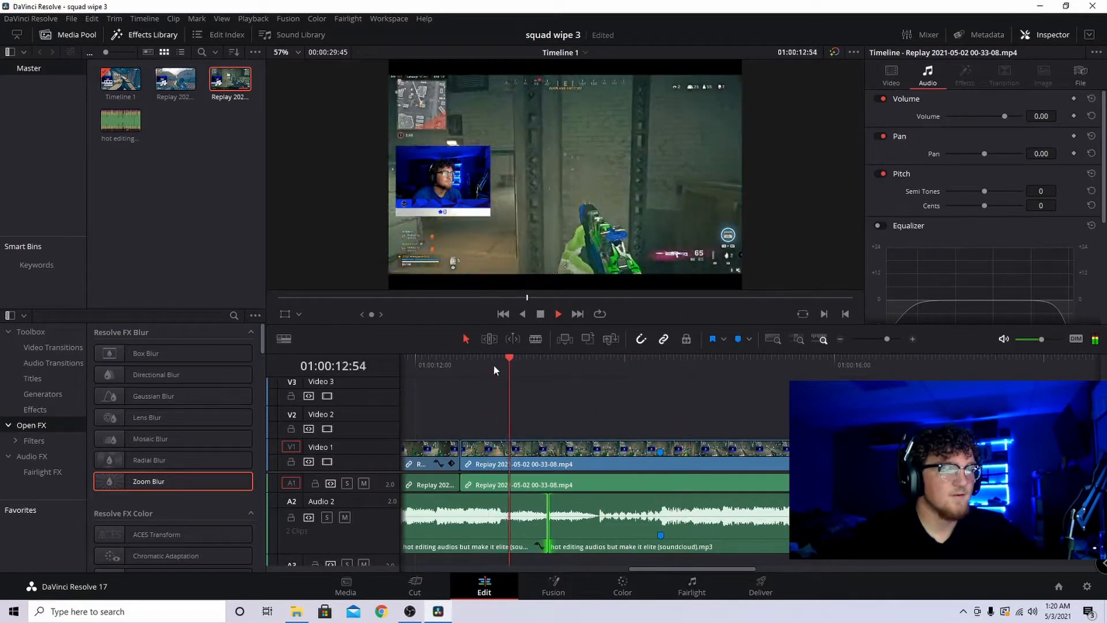
key("space")
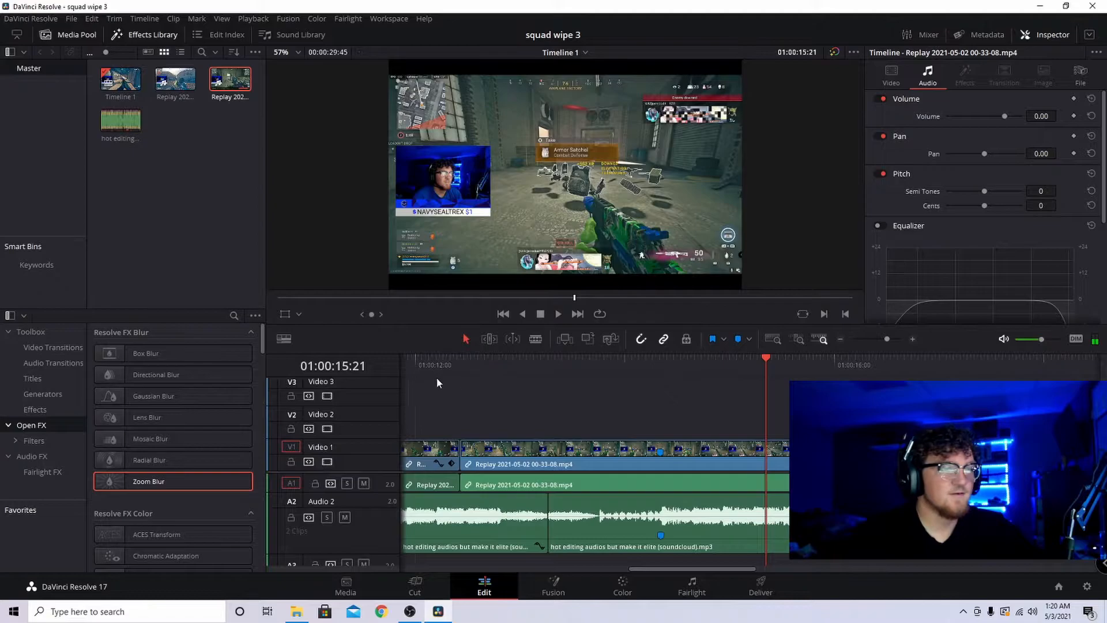
key("space")
left_click(440, 374)
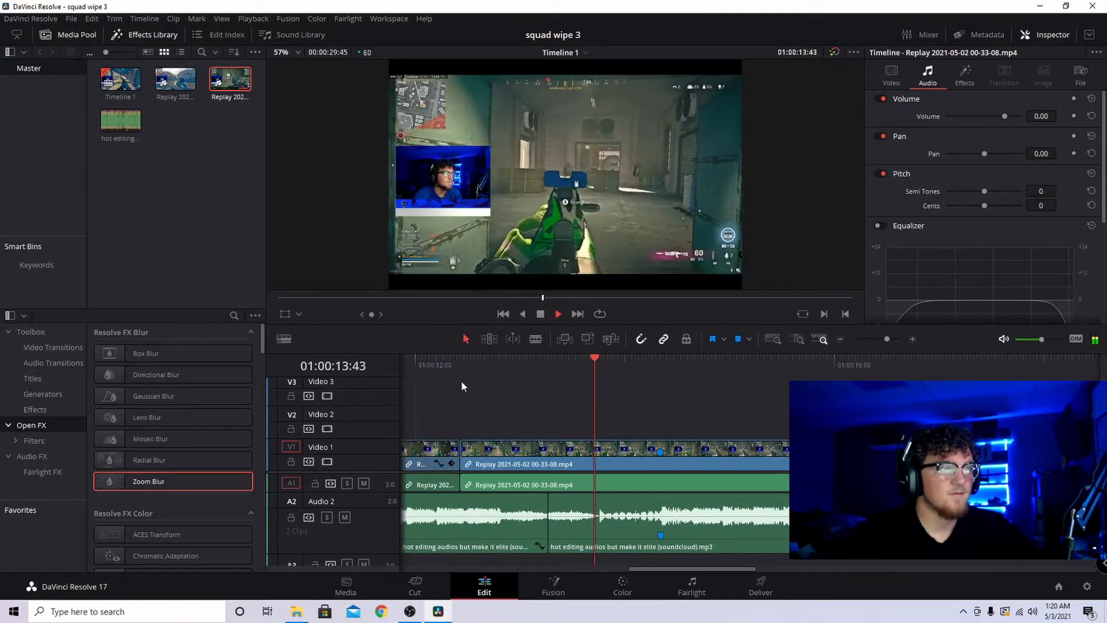
key("space")
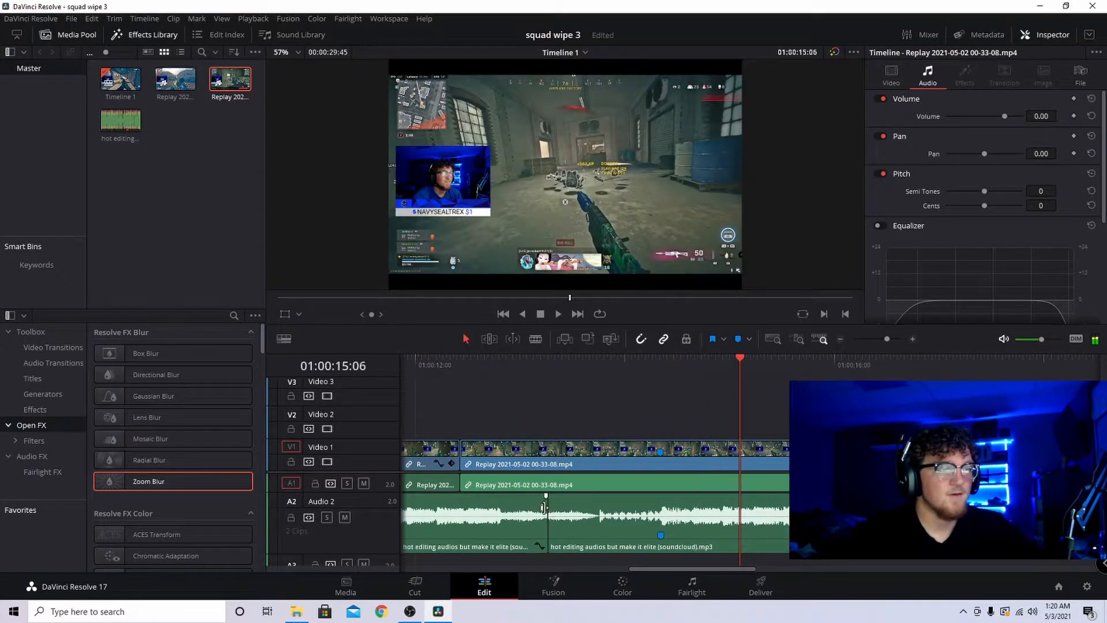
Step: Add a Cross Fade 0 dB to the cut between the song parts, shorten it to 7 frames, and play across it
left_click(53, 362)
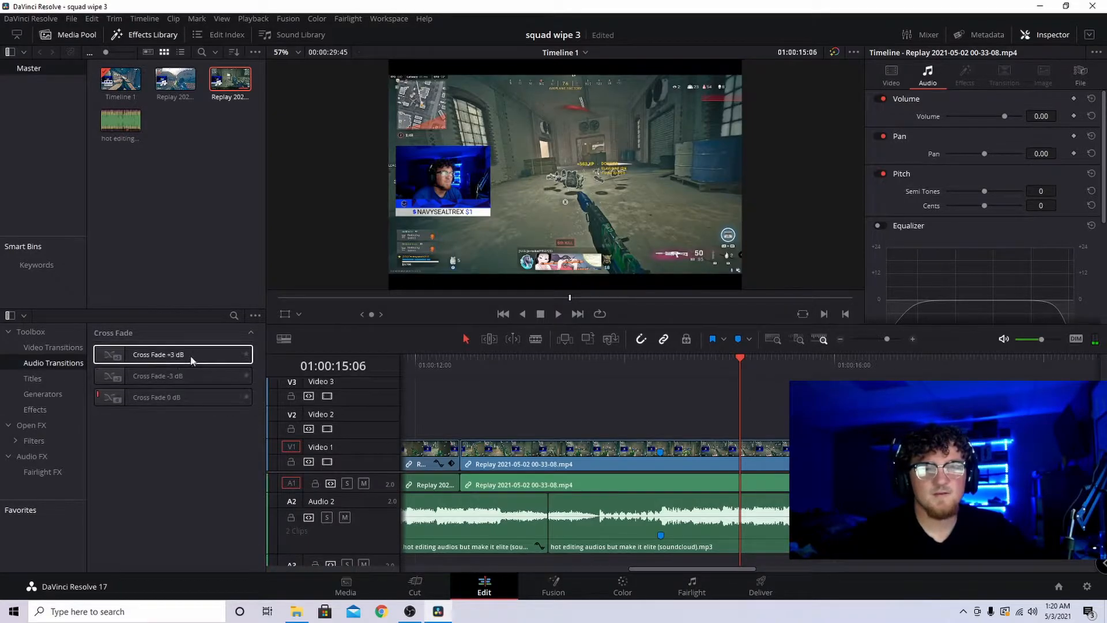
left_click_drag(171, 397, 572, 515)
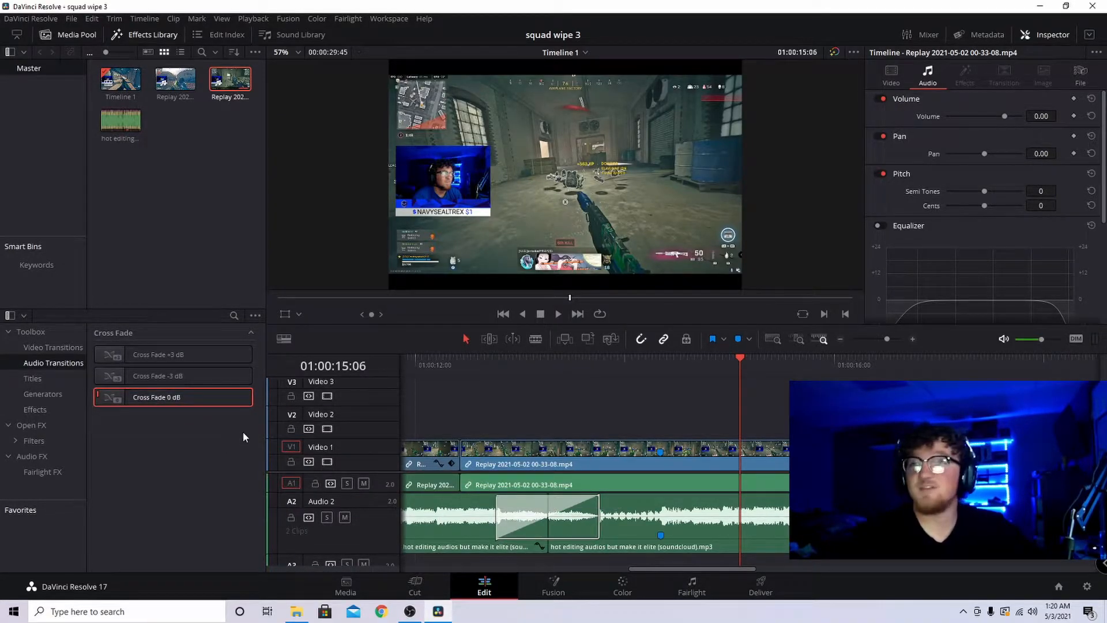
left_click_drag(598, 512, 554, 513)
left_click(524, 366)
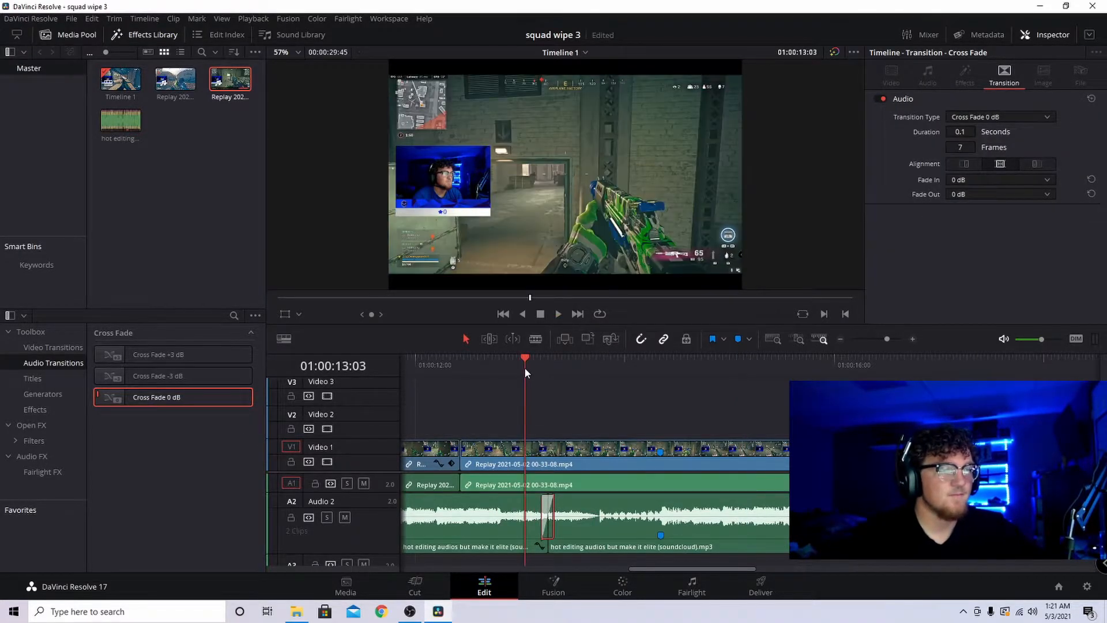
key("space")
left_click(525, 376)
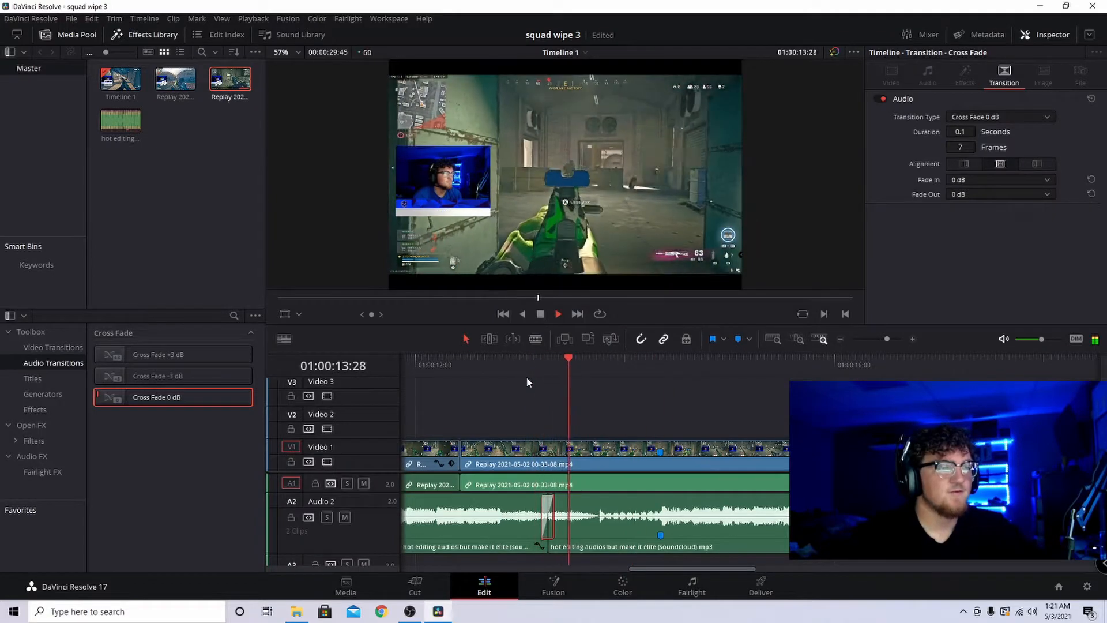
left_click(524, 375)
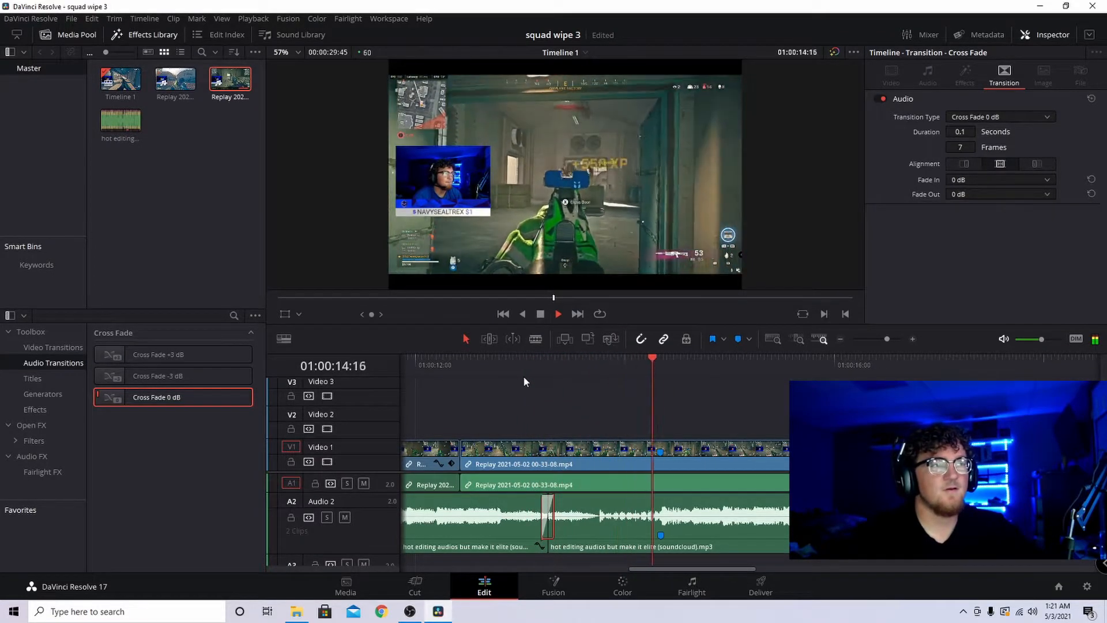
key("space")
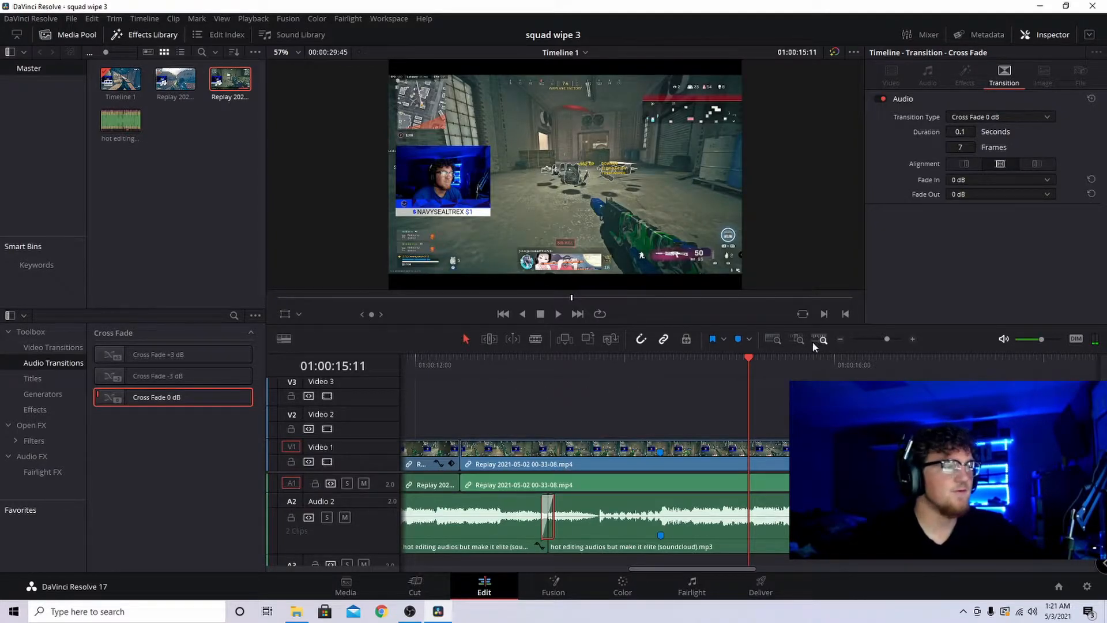
Step: Play the remaining replay footage against the second song part
left_click(870, 338)
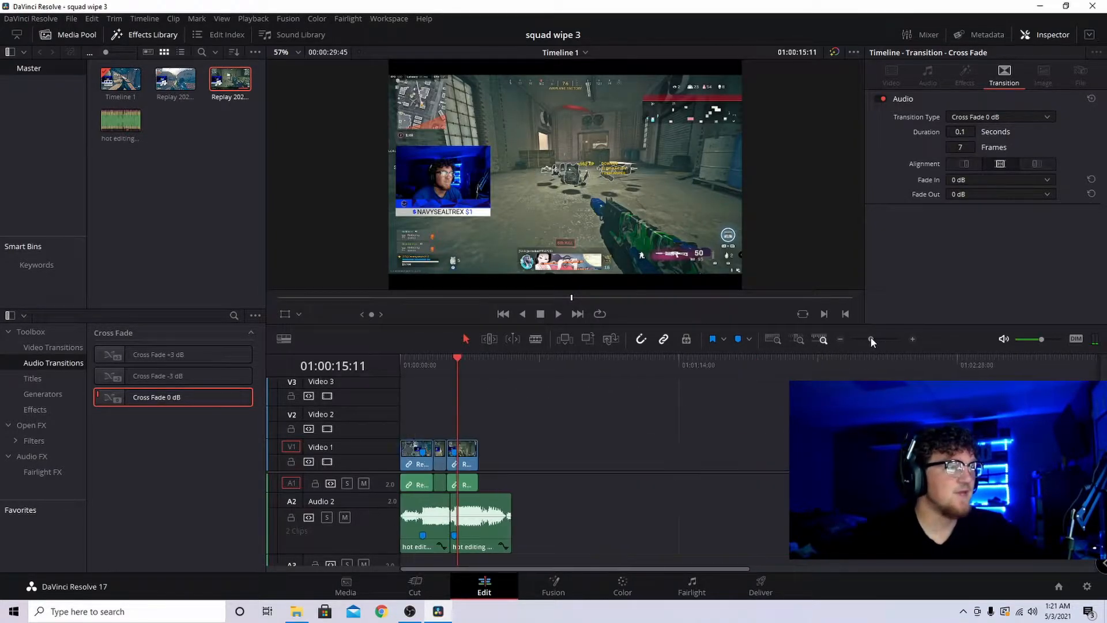
left_click(459, 373)
key("space")
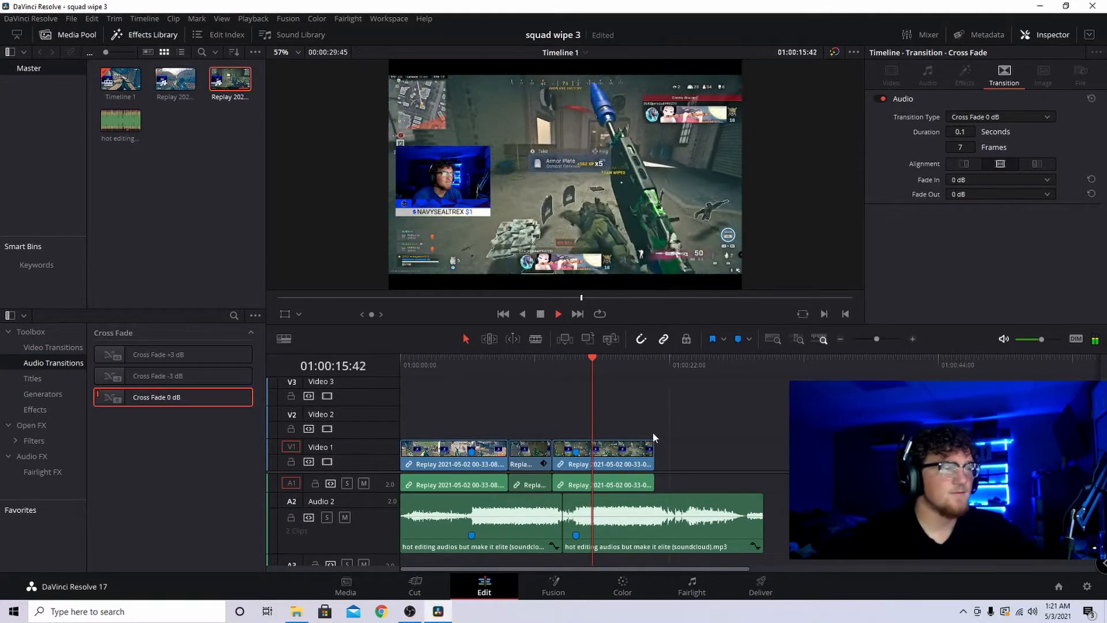
key("space")
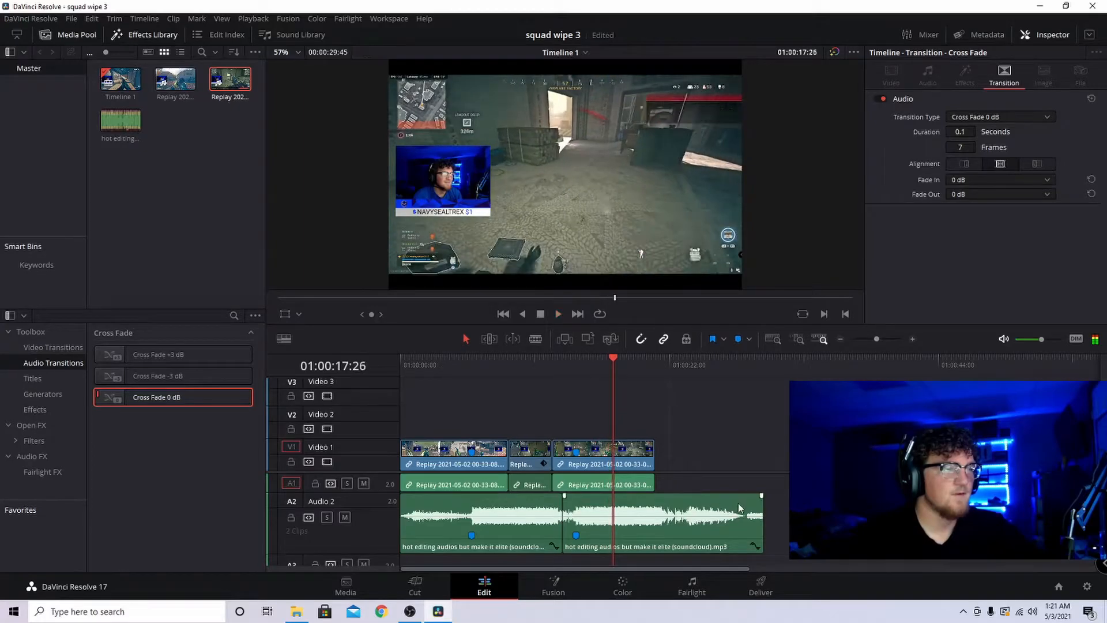
Step: Split the song at the end of the replay footage and delete the leftover song part
key("n")
key("b")
left_click(653, 521)
key("a")
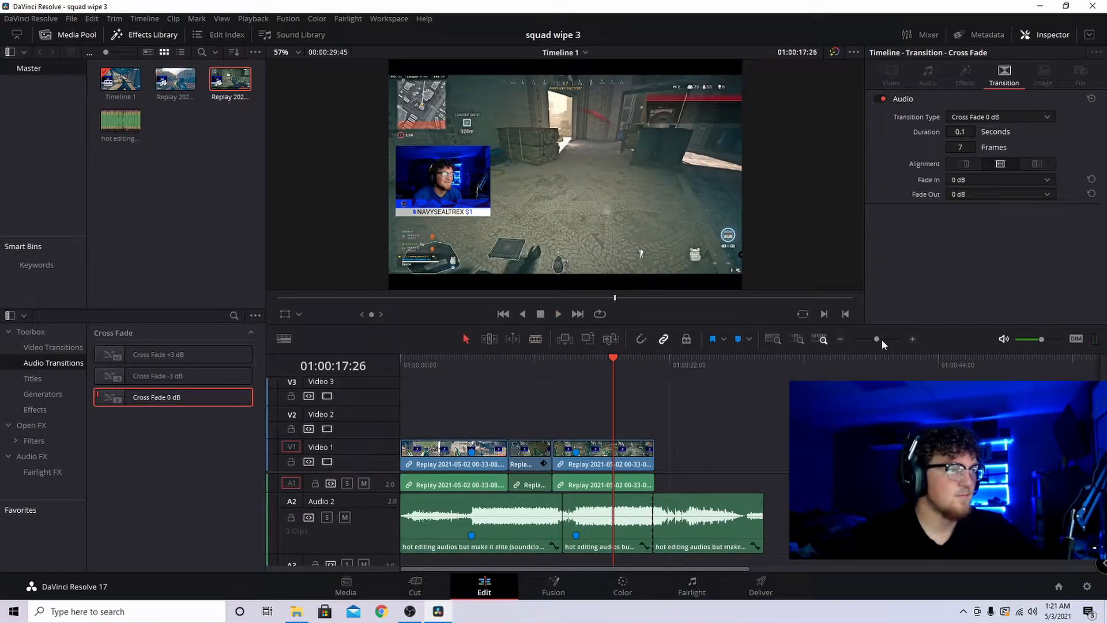
left_click(881, 338)
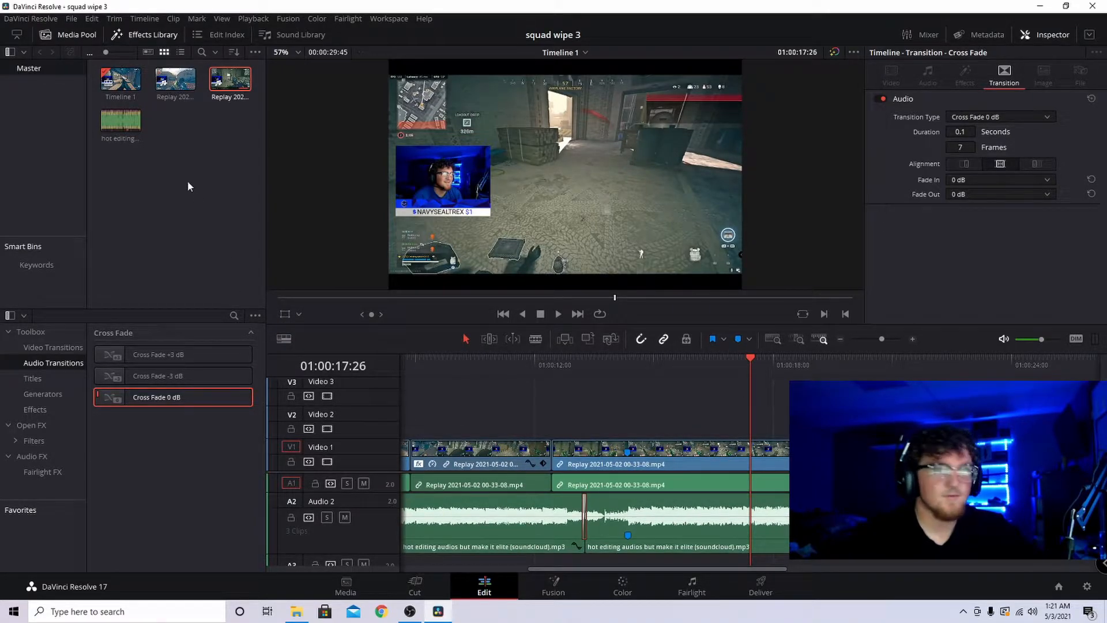
left_click(92, 19)
left_click(339, 194)
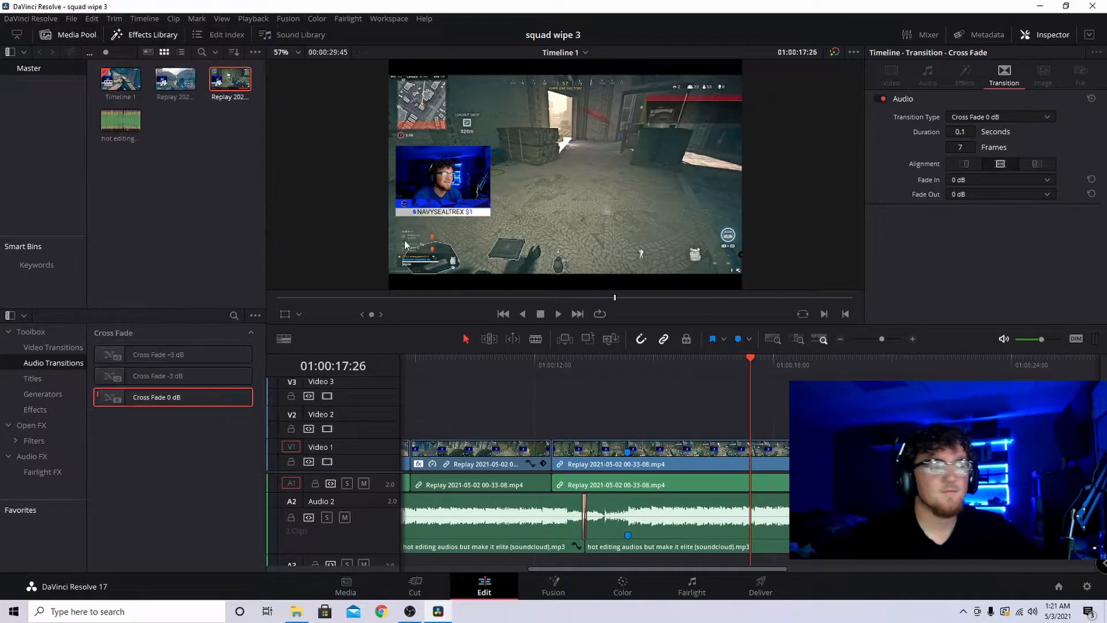
key("b")
left_click(830, 519)
key("a")
left_click(842, 519)
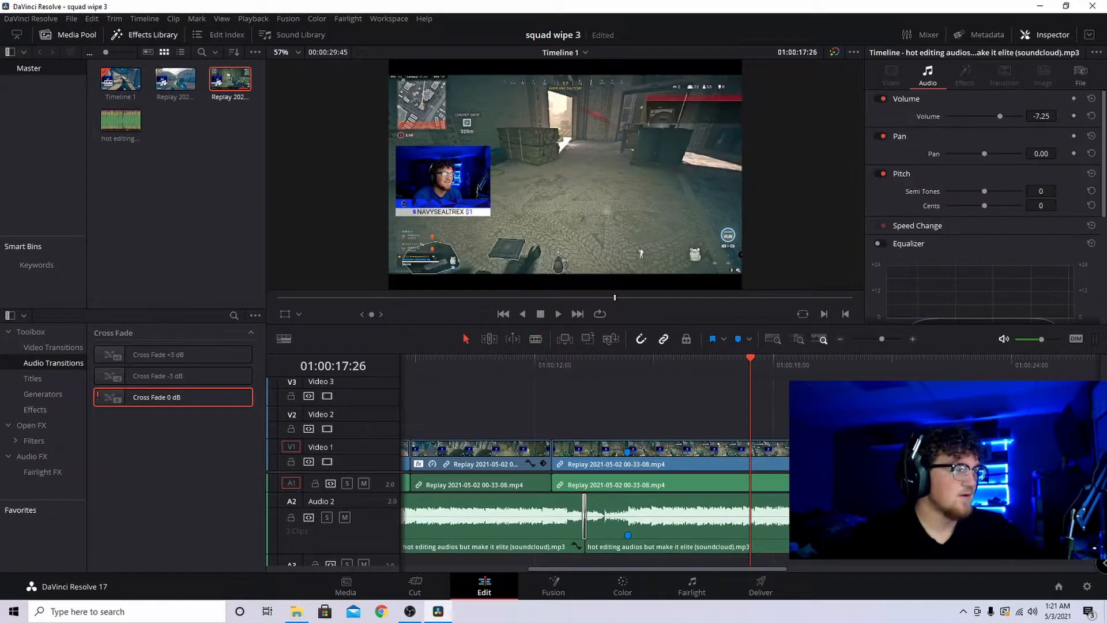
key("Delete")
Step: Return the playhead to the start of the timeline and open the project settings
left_click_drag(749, 375, 369, 390)
left_click_drag(880, 338, 875, 338)
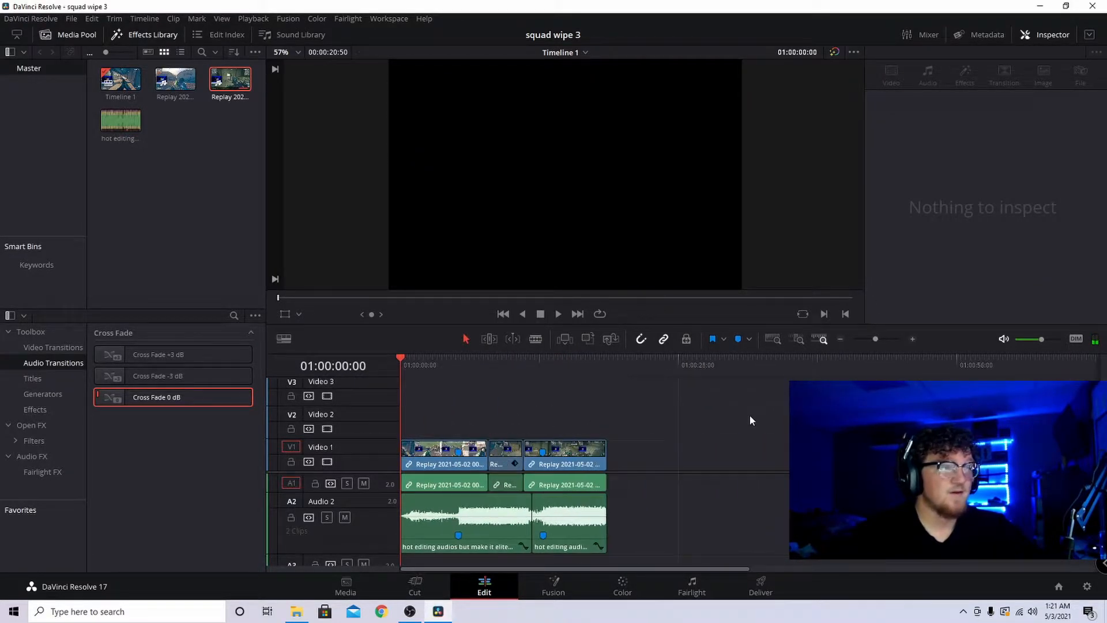
left_click(1087, 587)
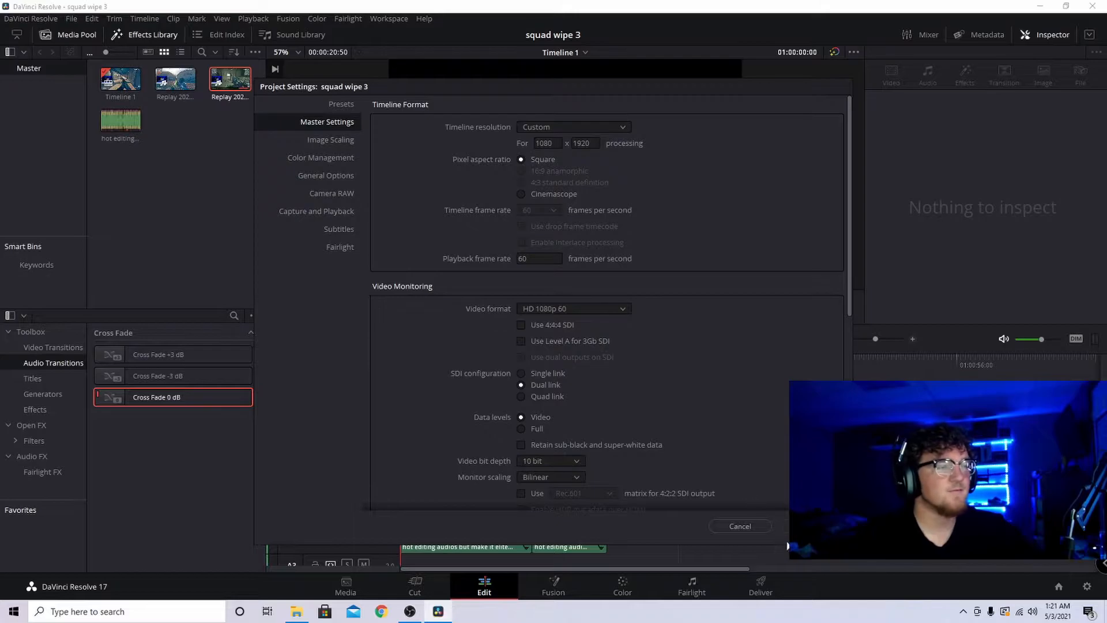
Step: Leave the project settings and copy the three Video 1 replay clips onto Video 2, aligned with the timeline start
left_click(768, 527)
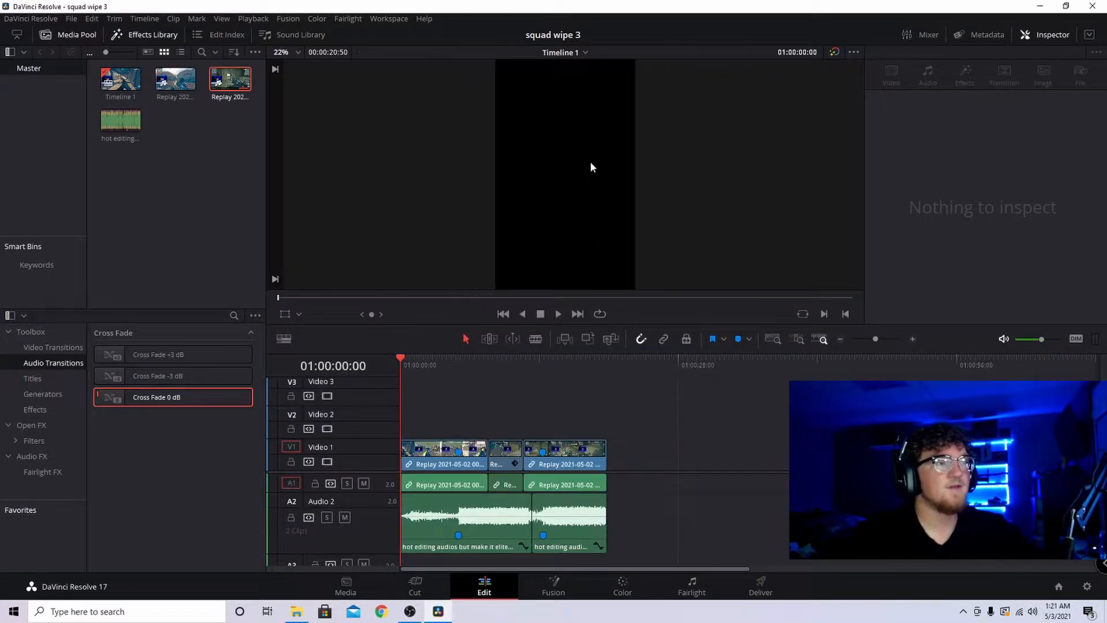
left_click(457, 362)
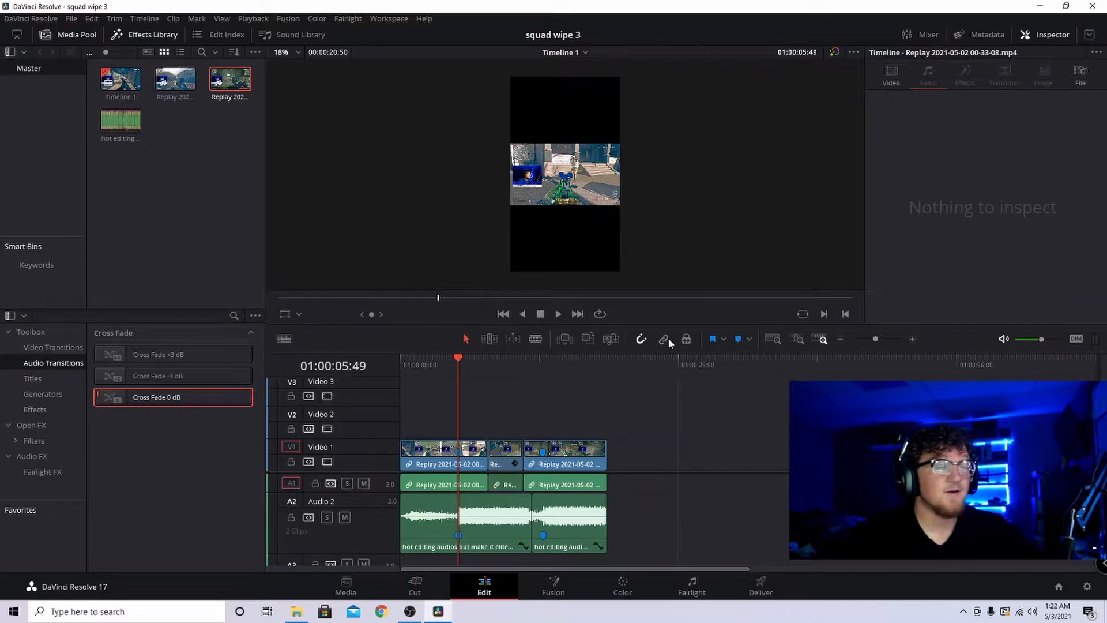
left_click_drag(459, 415, 547, 465)
right_click(548, 451)
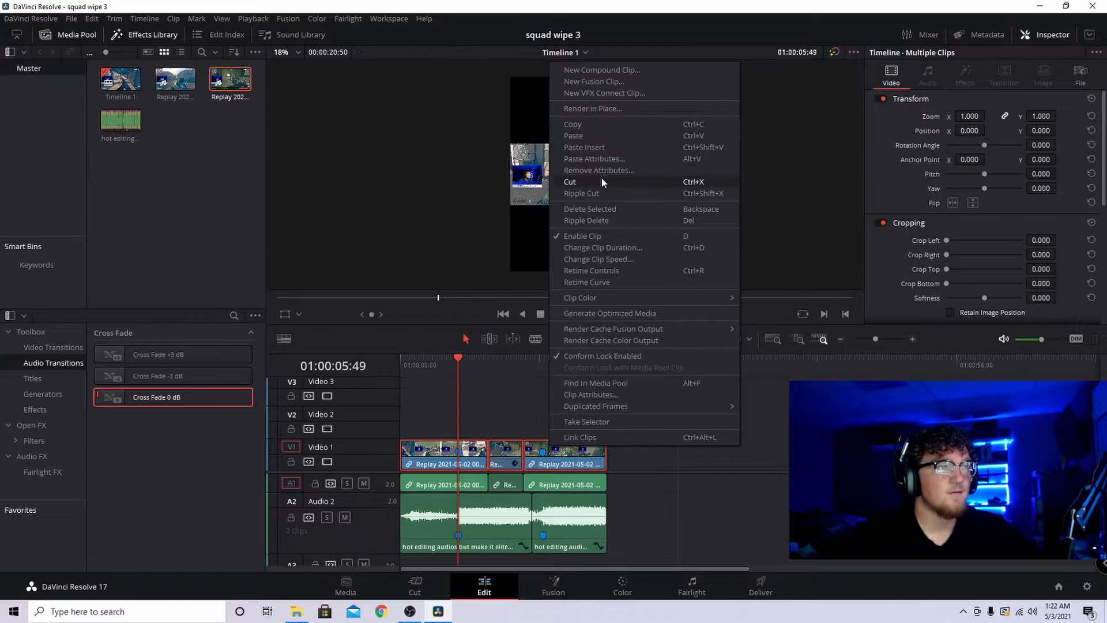
left_click(593, 126)
left_click(610, 359)
left_click(641, 444)
right_click(641, 445)
left_click(702, 453)
left_click_drag(624, 454, 419, 421)
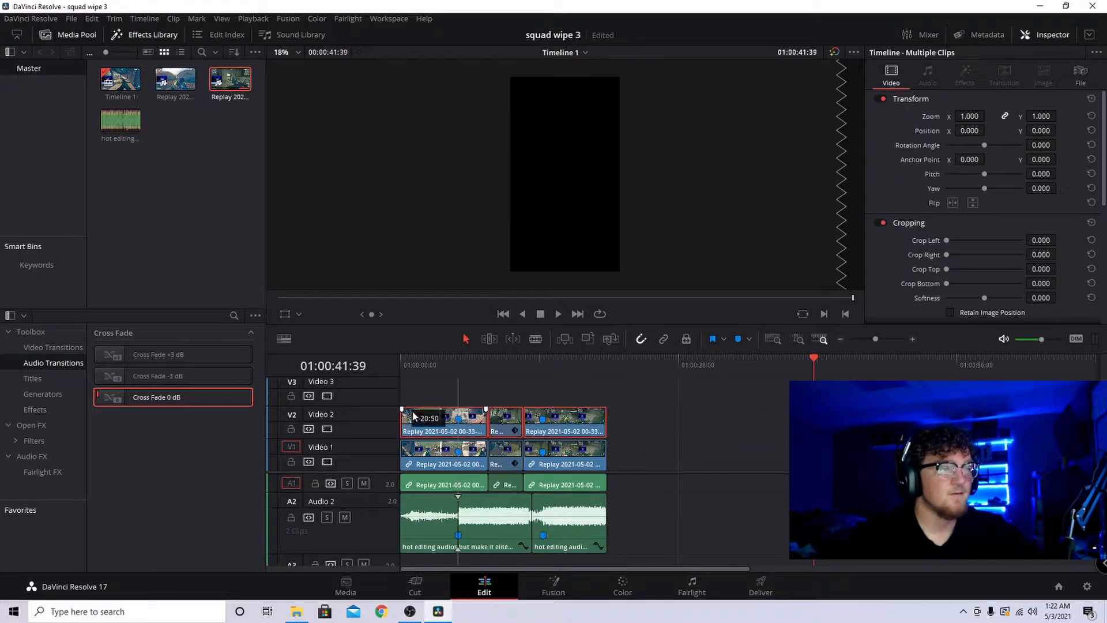
Step: Paste another copy of the three replay clips onto Video 3, aligned above the other two layers
key("Up")
right_click(648, 445)
left_click(649, 449)
left_click_drag(649, 456, 447, 389)
left_click(663, 426)
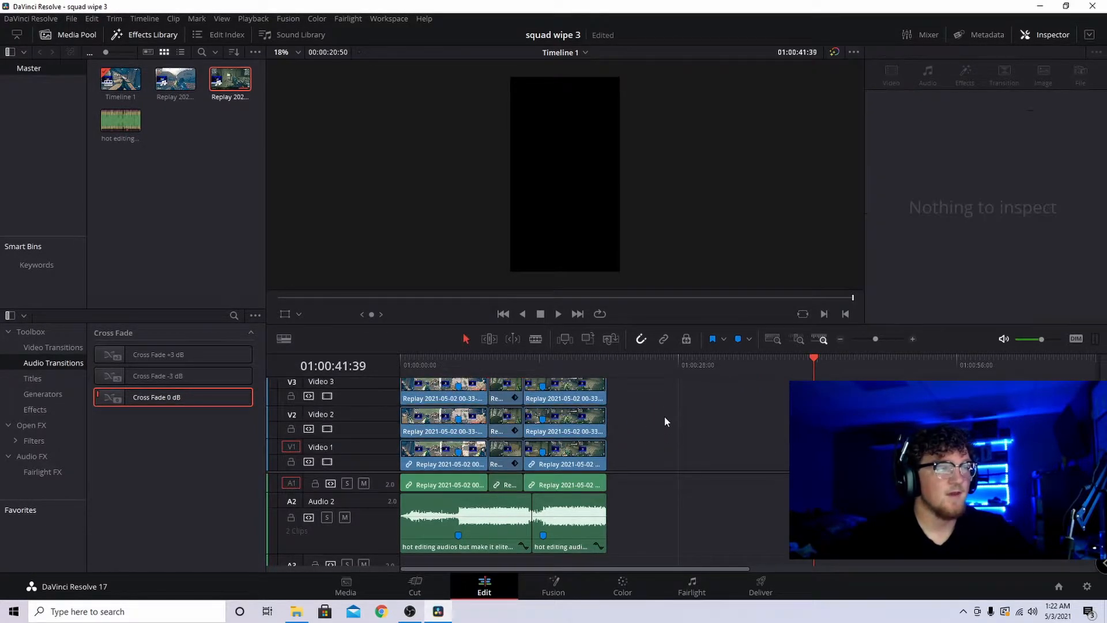
key("Up")
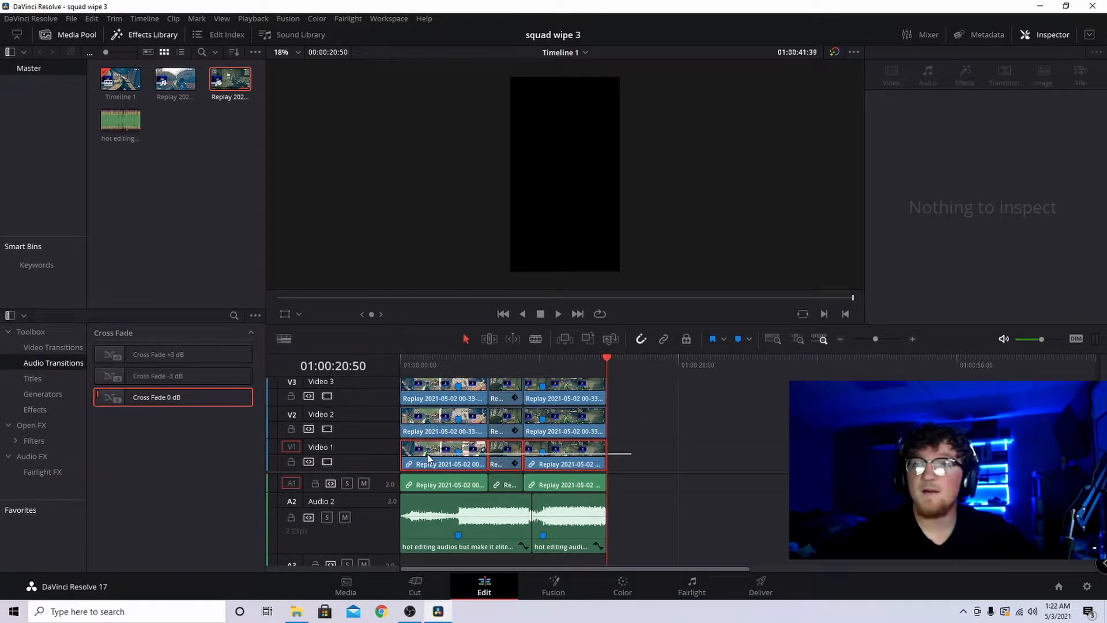
left_click_drag(641, 416, 451, 421)
left_click(656, 421)
mouse_move(630, 388)
left_mouse_down()
mouse_move(441, 379)
mouse_move(467, 392)
mouse_move(618, 391)
left_mouse_up()
left_click(665, 396)
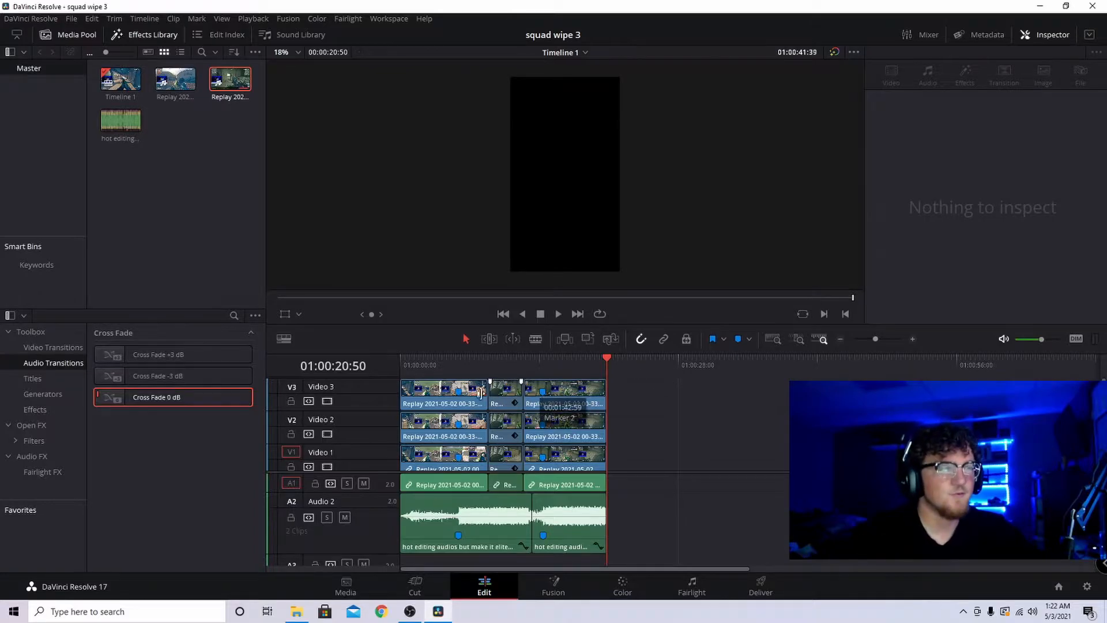
Step: Enlarge all replay clips on Video 1 to a zoom of 3.170 while viewing a frame near 01:00:04:38
left_click_drag(441, 358, 446, 357)
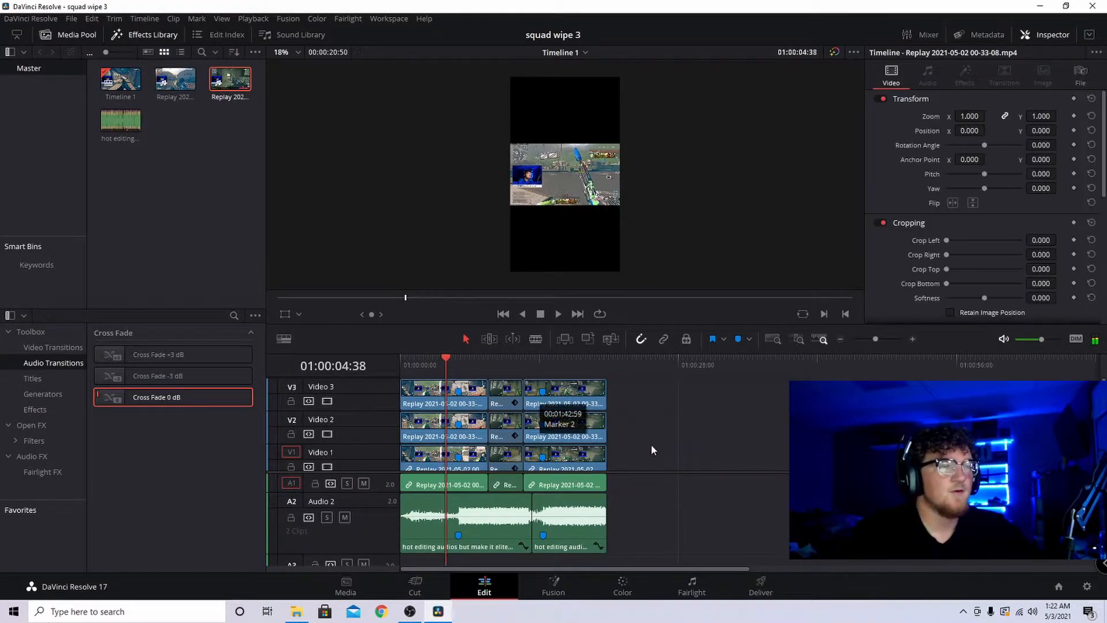
scroll(634, 447, "down", 1)
left_click_drag(630, 441, 430, 458)
left_click_drag(960, 115, 990, 116)
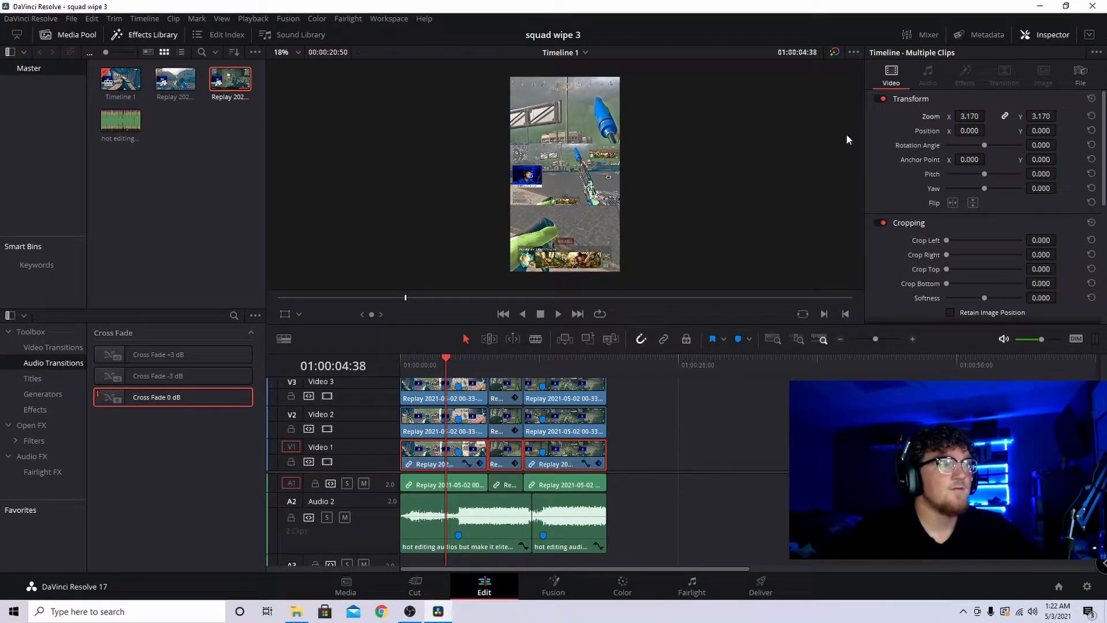
Step: Hide Video 3, then set the Video 2 clips' zoom to 2.360 and their Y position to -68
left_click_drag(668, 413, 645, 421)
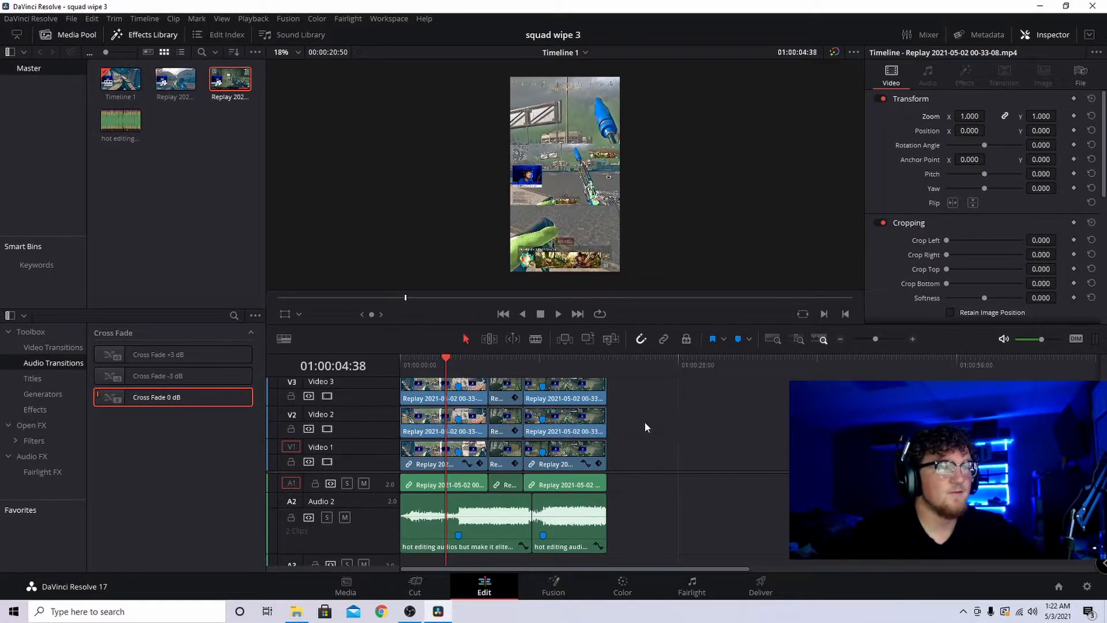
left_click(327, 396)
left_click_drag(615, 425, 436, 430)
left_click_drag(967, 121, 988, 116)
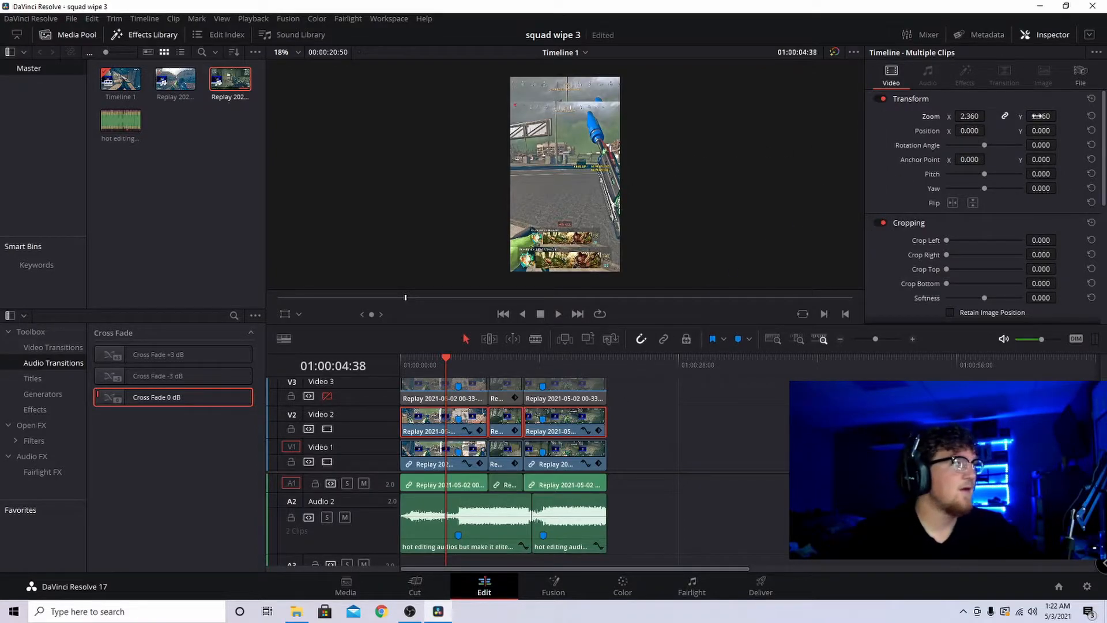
left_click_drag(1037, 130, 1002, 130)
Step: Play back part of the resized gameplay, stop, and make Video 3 visible again
key("space")
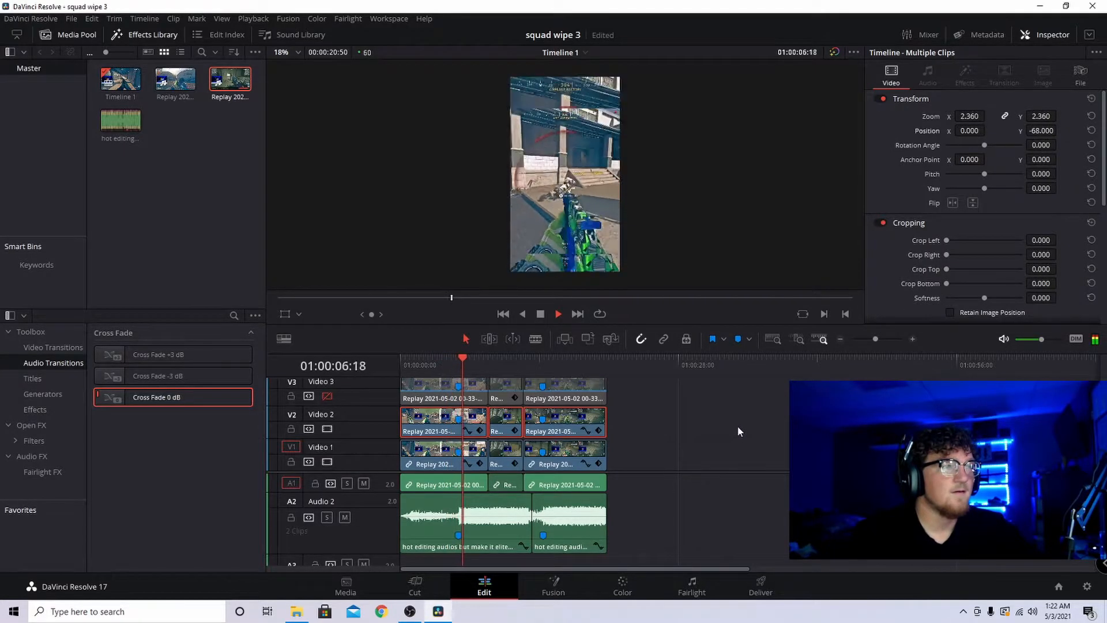
key("space")
left_click(661, 404)
scroll(672, 421, "up", 1)
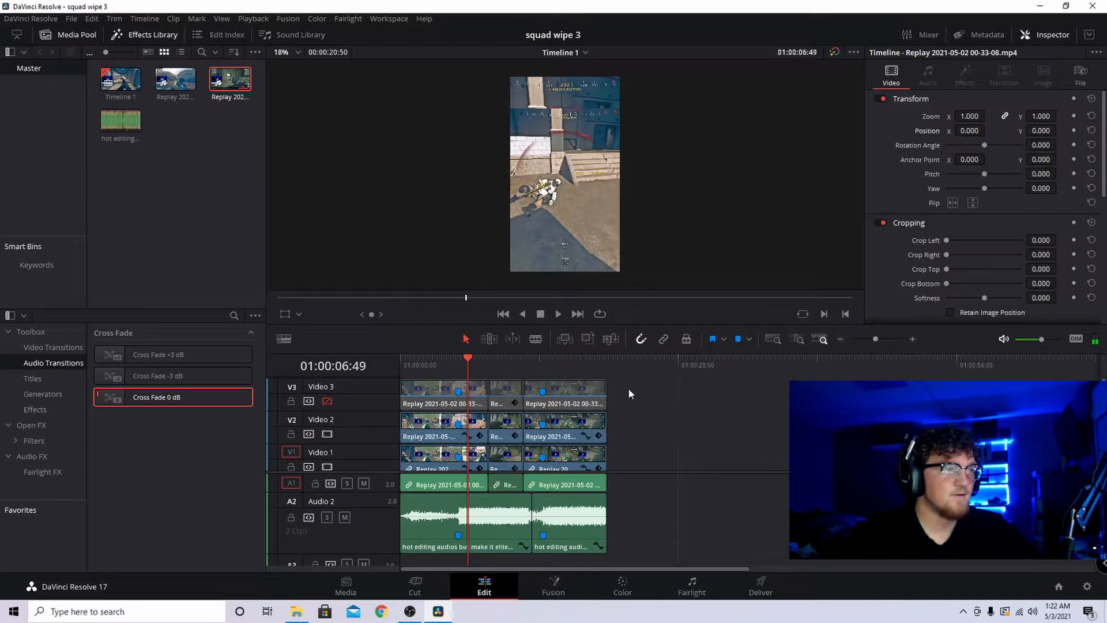
mouse_move(634, 390)
left_mouse_down()
mouse_move(469, 398)
mouse_move(645, 383)
left_mouse_up()
left_click(327, 400)
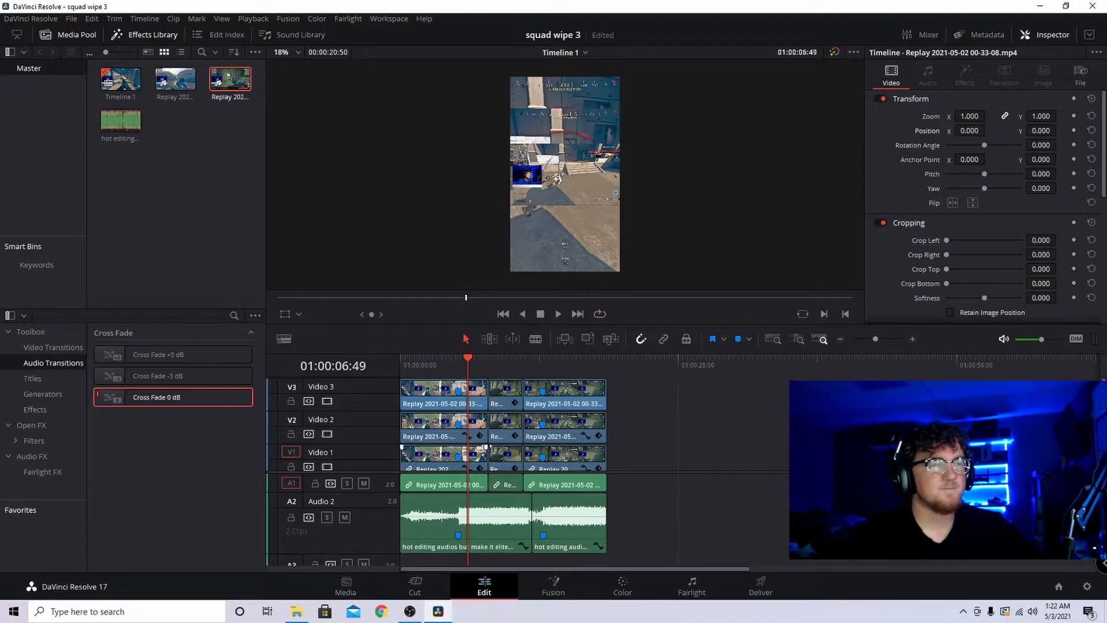
Step: Remove the Zoom Blur effect from the sped-up middle clip on Video 3
scroll(469, 450, "down", 1)
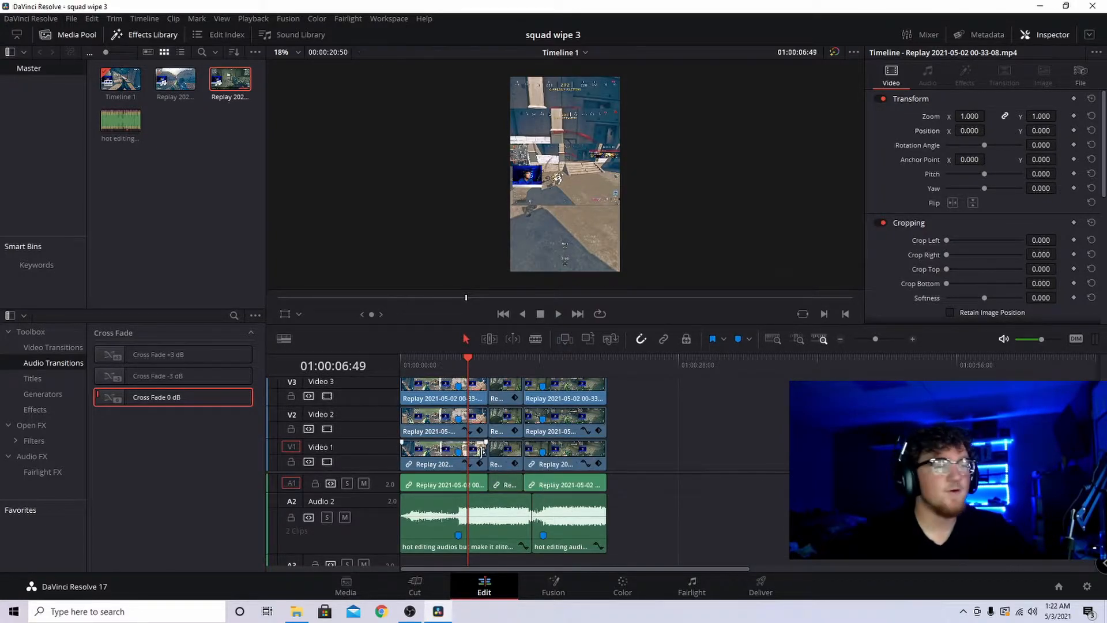
left_click(502, 362)
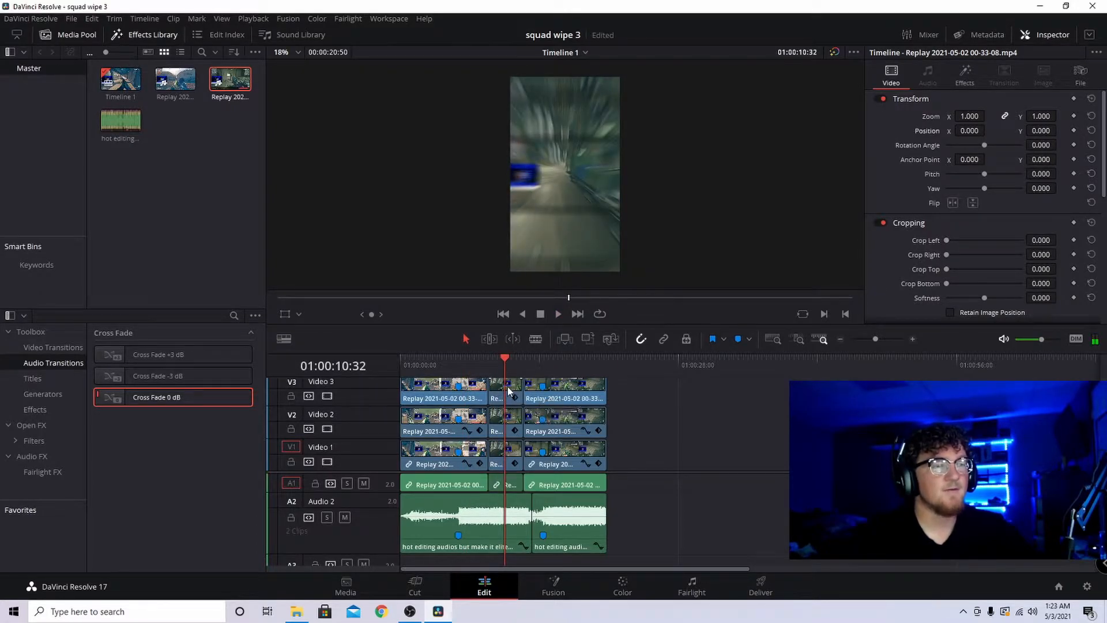
left_click(964, 77)
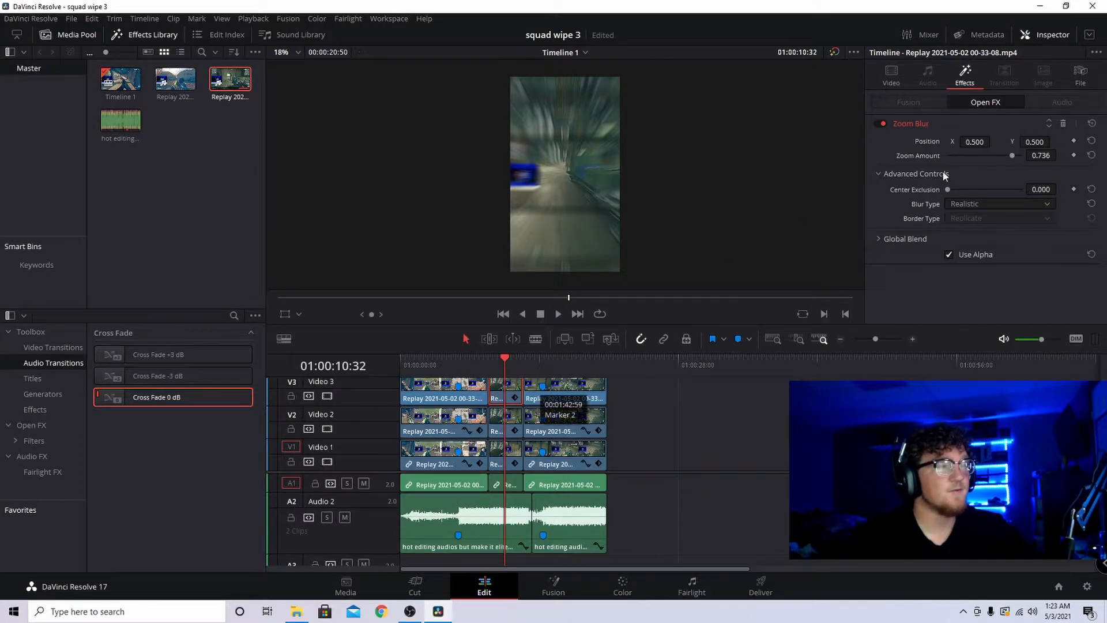
left_click(1061, 124)
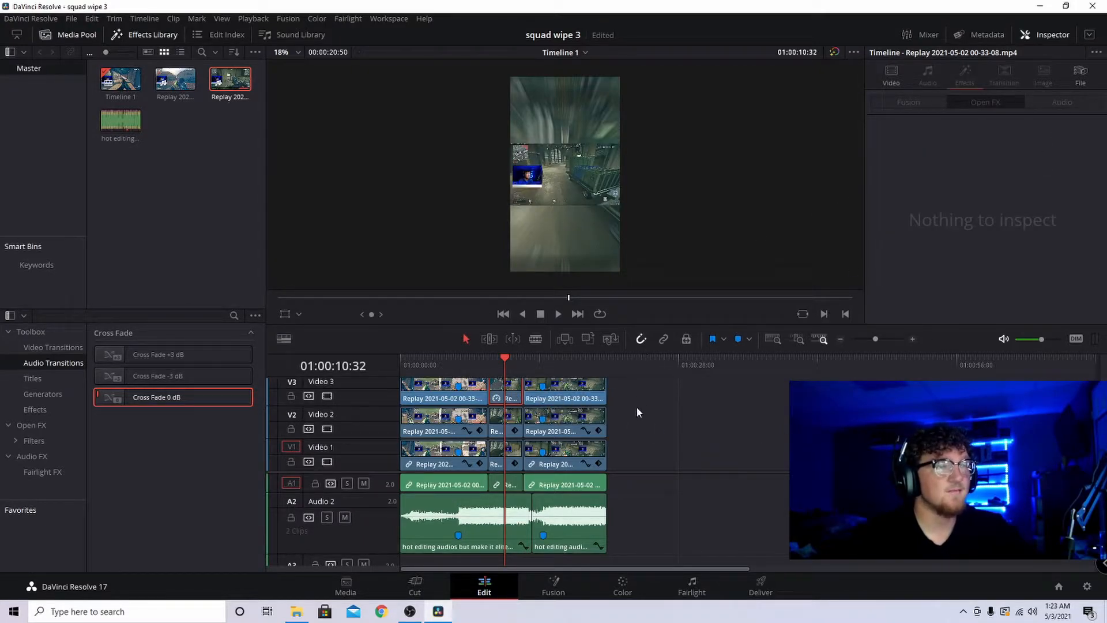
Step: Combine the three Video 3 clips into a Fusion clip, open it in Fusion, and move MediaIn1 nearer to MediaOut1
left_click_drag(637, 382, 437, 391)
right_click(437, 390)
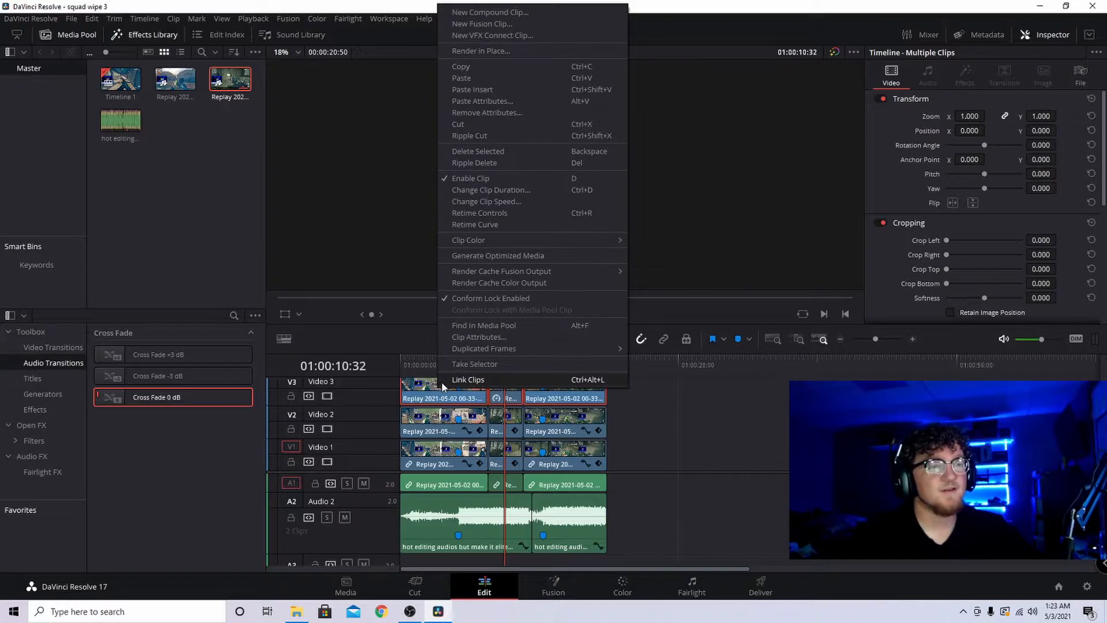
left_click(518, 23)
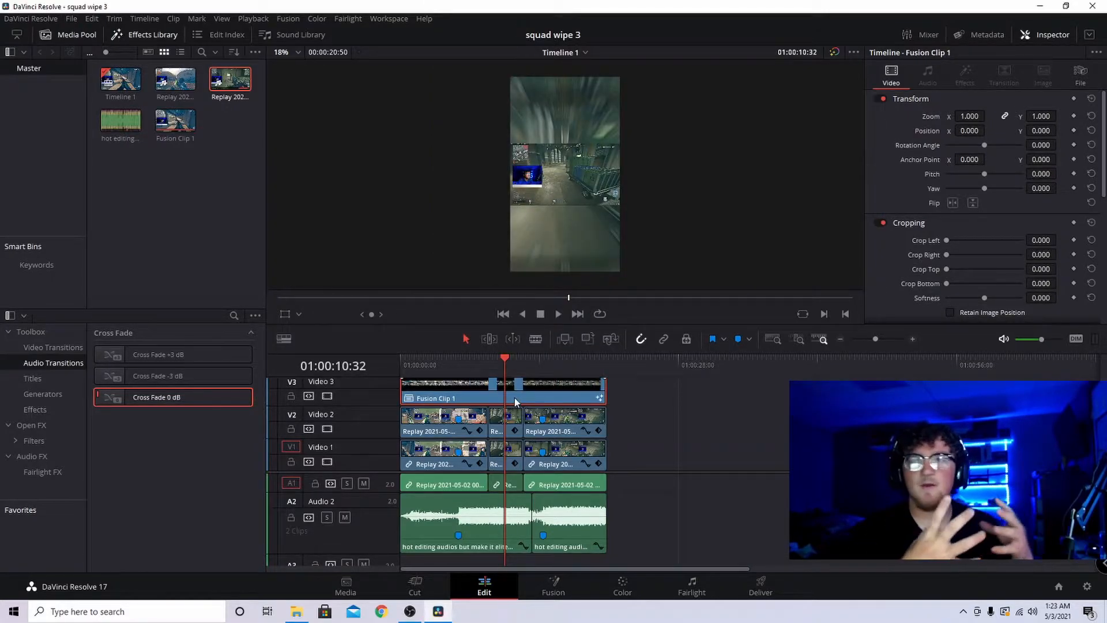
right_click(535, 392)
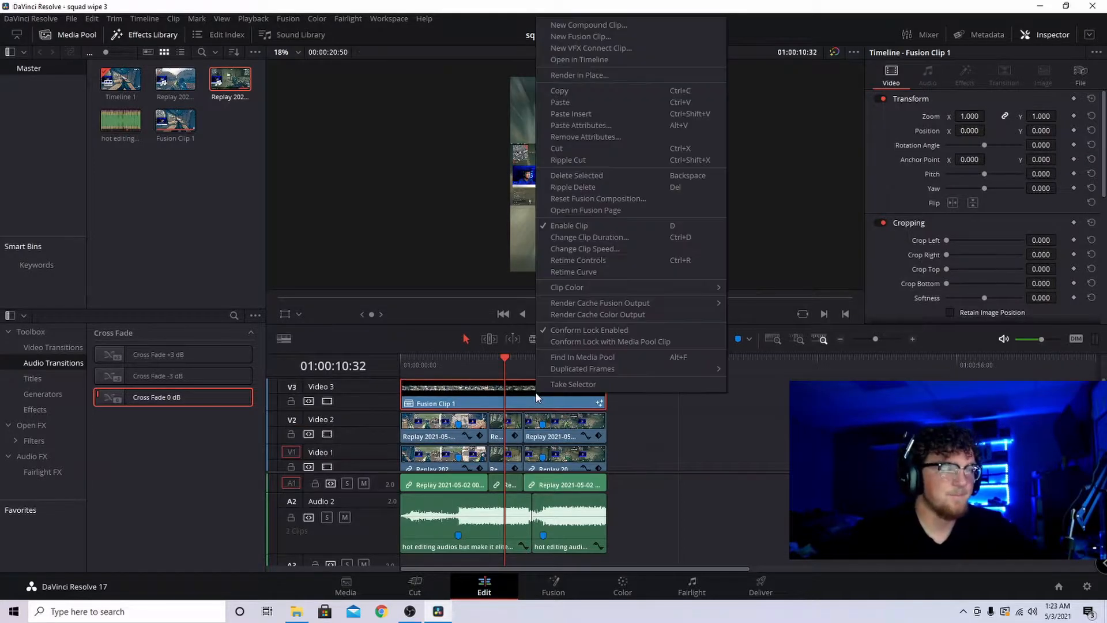
left_click(584, 211)
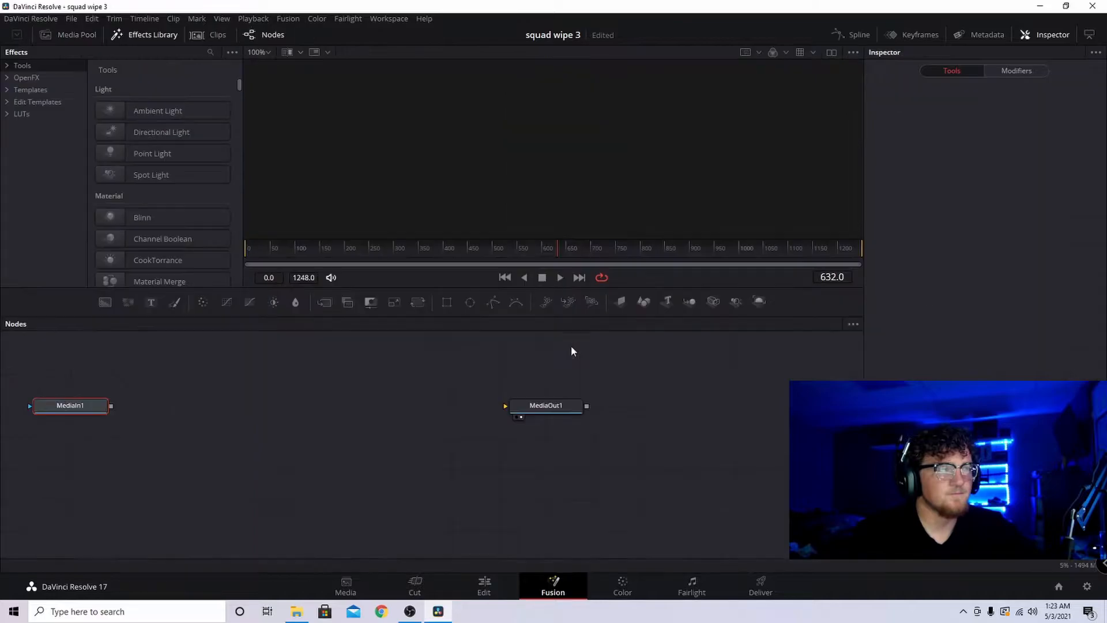
left_click_drag(86, 405, 307, 399)
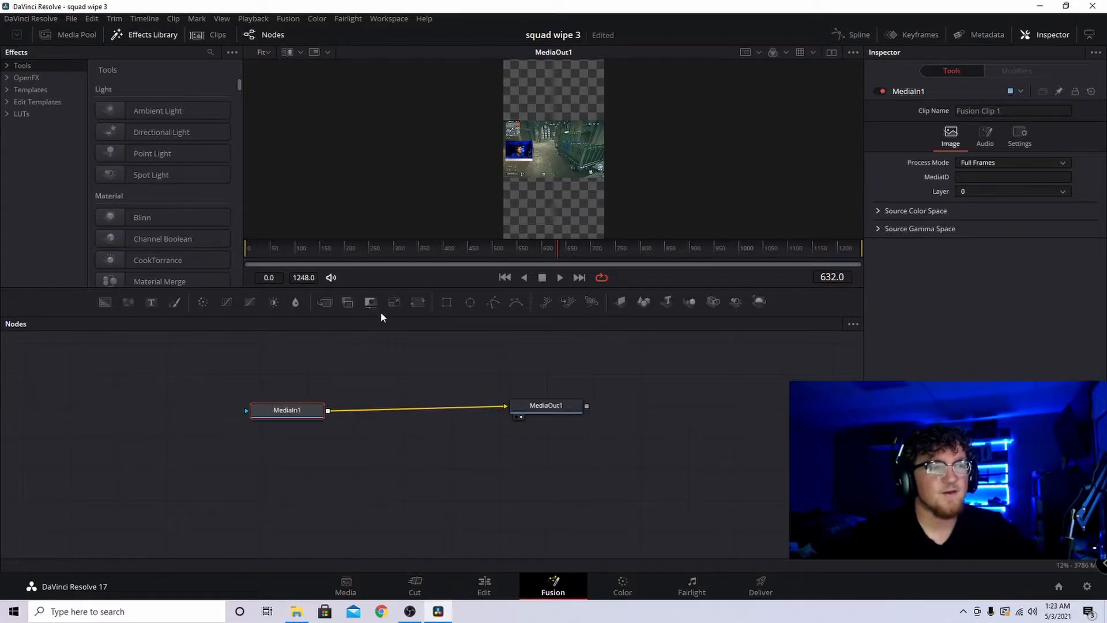
Step: Try masking the webcam with an ellipse centred at X 0.168571, 0.173 wide and 0.189 high
left_click(470, 302)
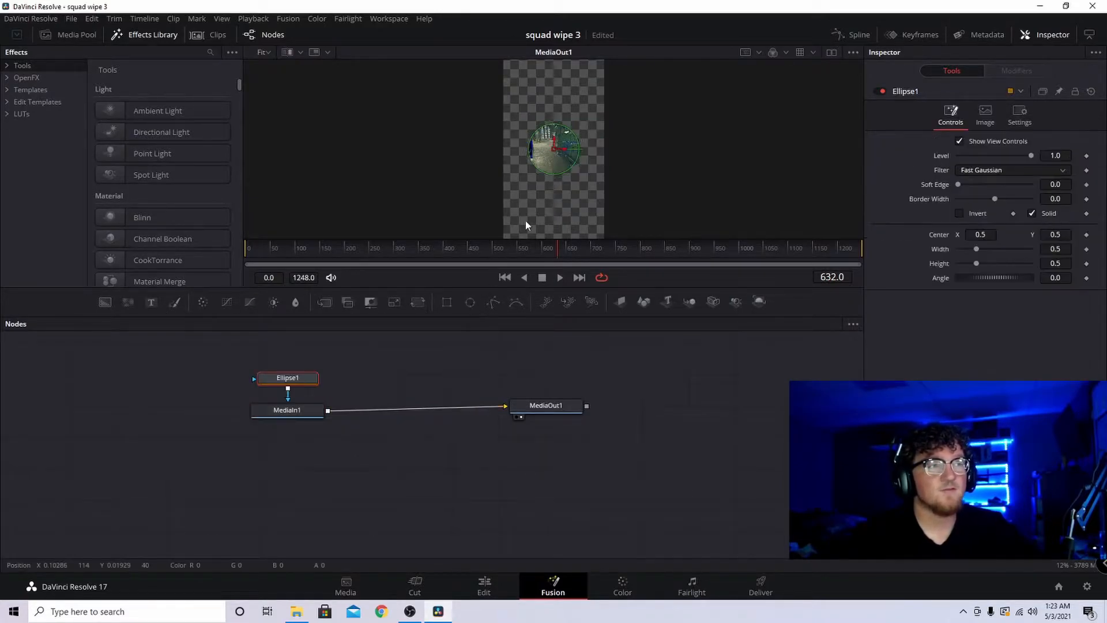
left_click_drag(554, 148, 521, 151)
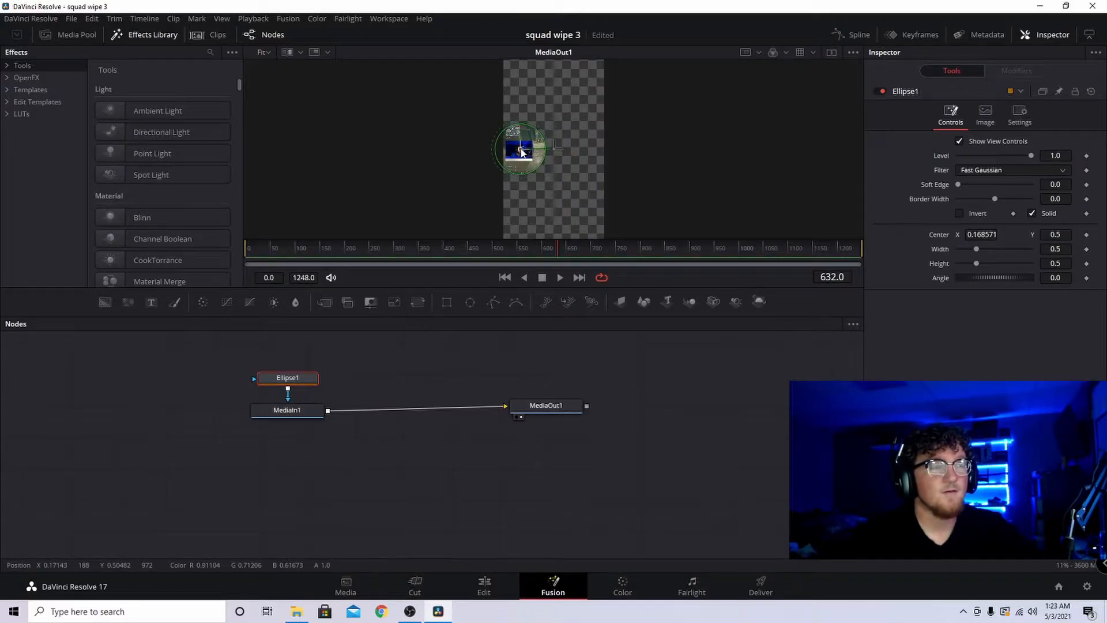
mouse_move(977, 250)
left_mouse_down()
mouse_move(965, 251)
mouse_move(966, 263)
left_mouse_up()
left_click(291, 379)
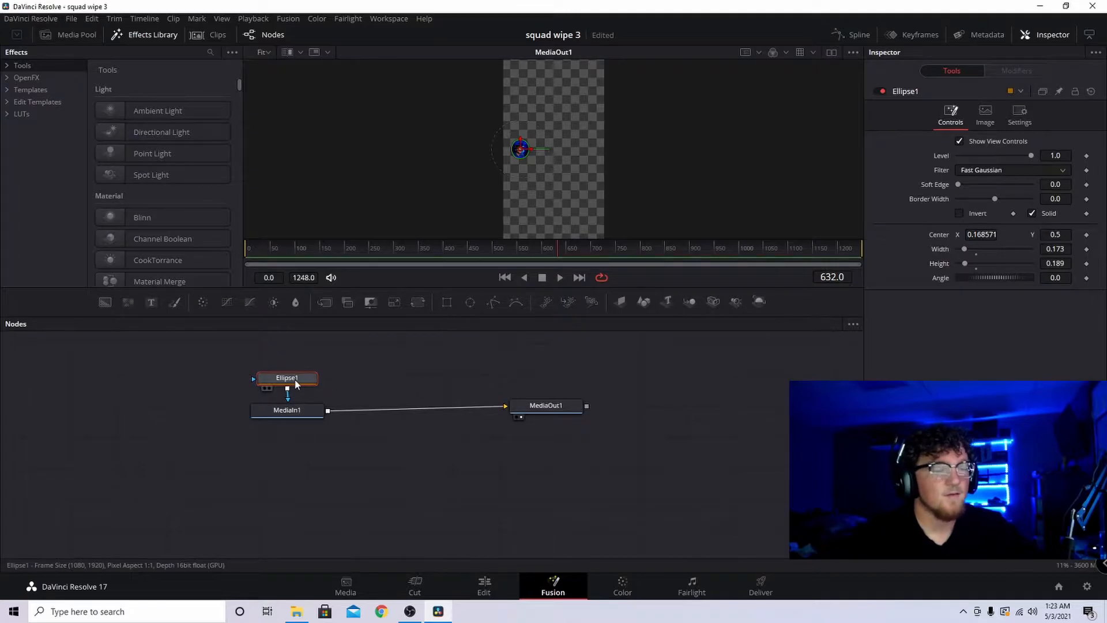
key("Delete")
Step: Add a rectangle mask centred on the webcam at about X 0.163, Y 0.494, with width 0.323 and height 0.236
left_click(446, 302)
left_click_drag(555, 152, 520, 152)
mouse_move(994, 263)
left_mouse_down()
mouse_move(981, 264)
mouse_move(984, 280)
left_mouse_up()
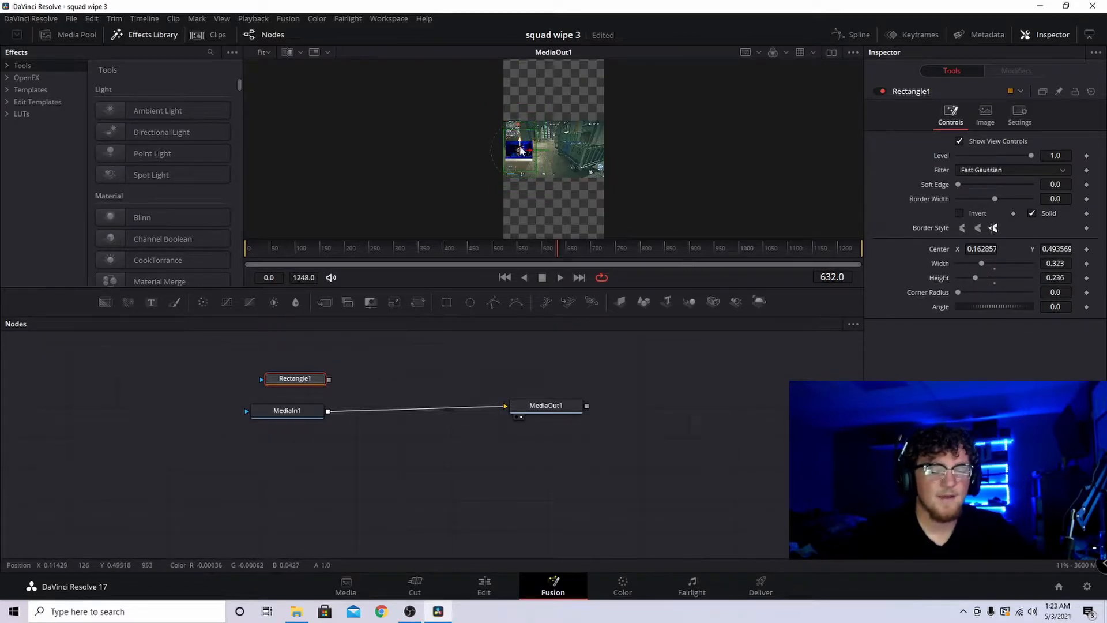
Step: Examine the webcam overlay within the vertical frame in the Edit page preview
key("shift+4")
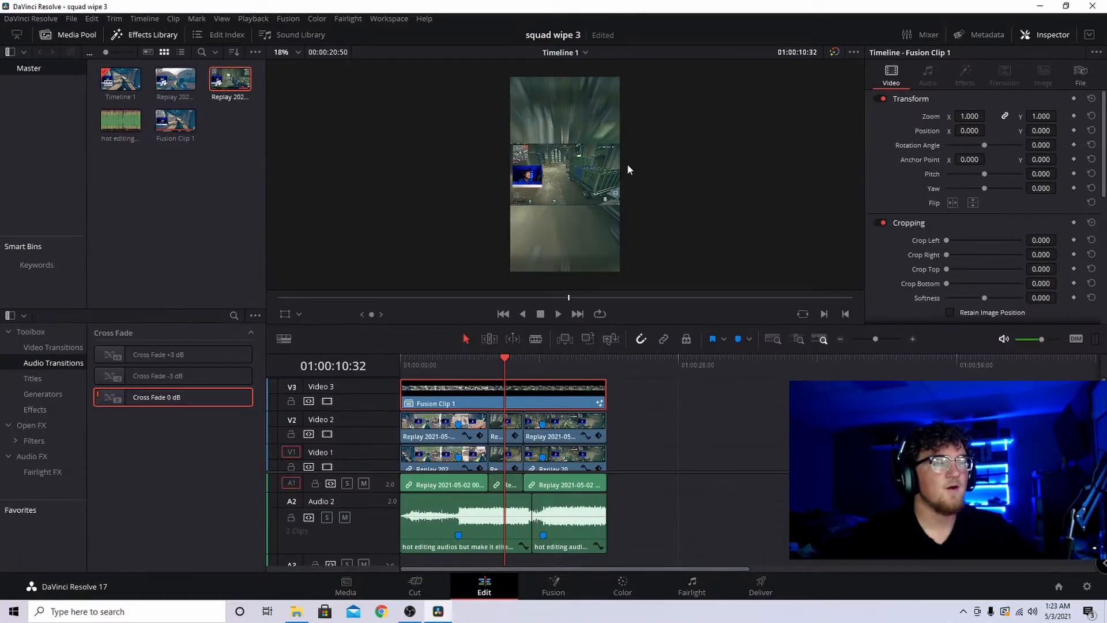
scroll(565, 196, "down", 1)
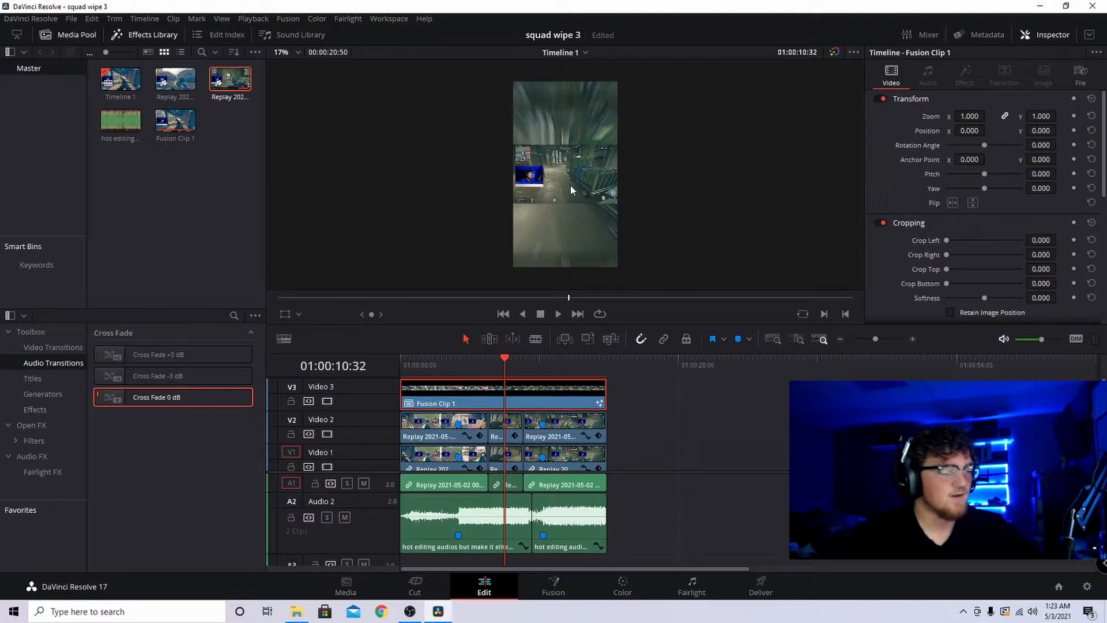
scroll(569, 185, "up", 6)
scroll(569, 186, "down", 3)
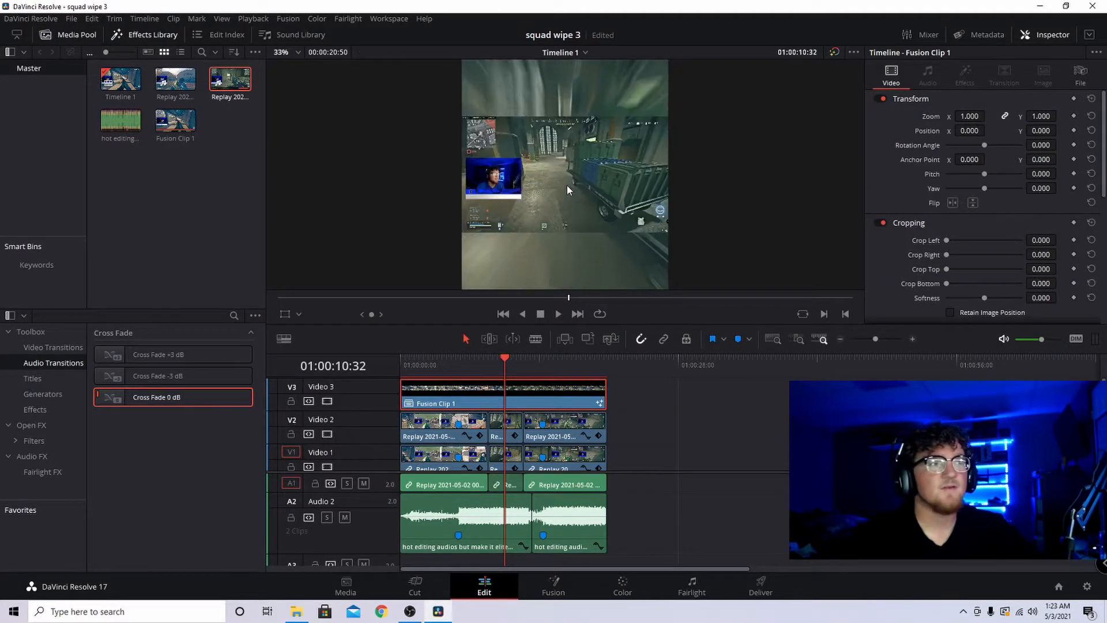
scroll(566, 186, "down", 3)
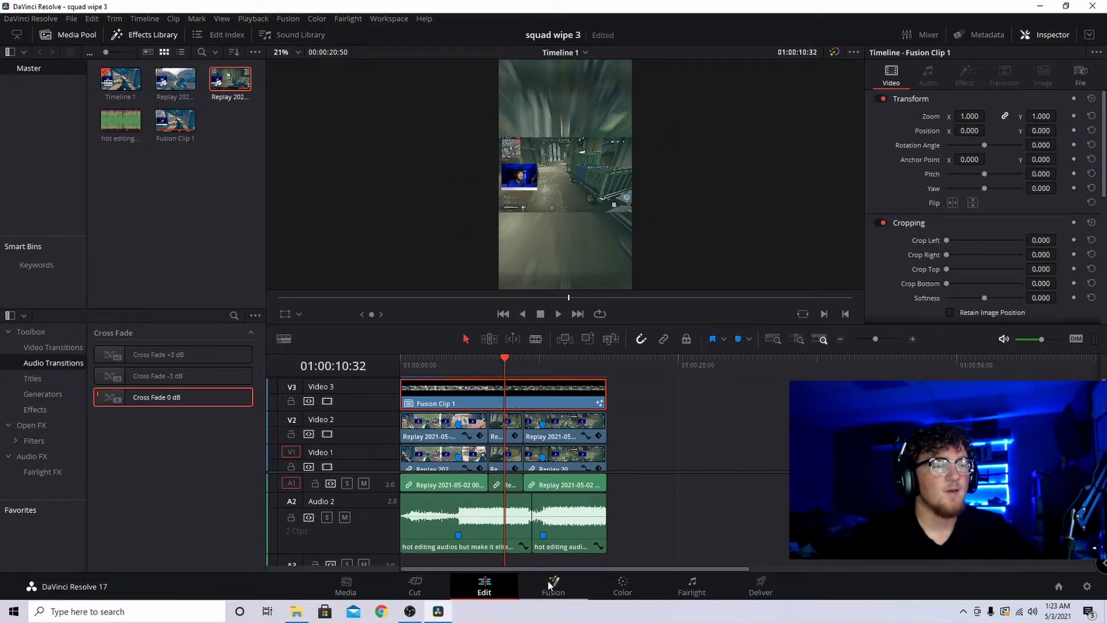
Step: Return to the Fusion composition and connect Rectangle1 to MediaIn1 as its mask
left_click(548, 585)
scroll(552, 151, "down", 3)
scroll(554, 152, "up", 5)
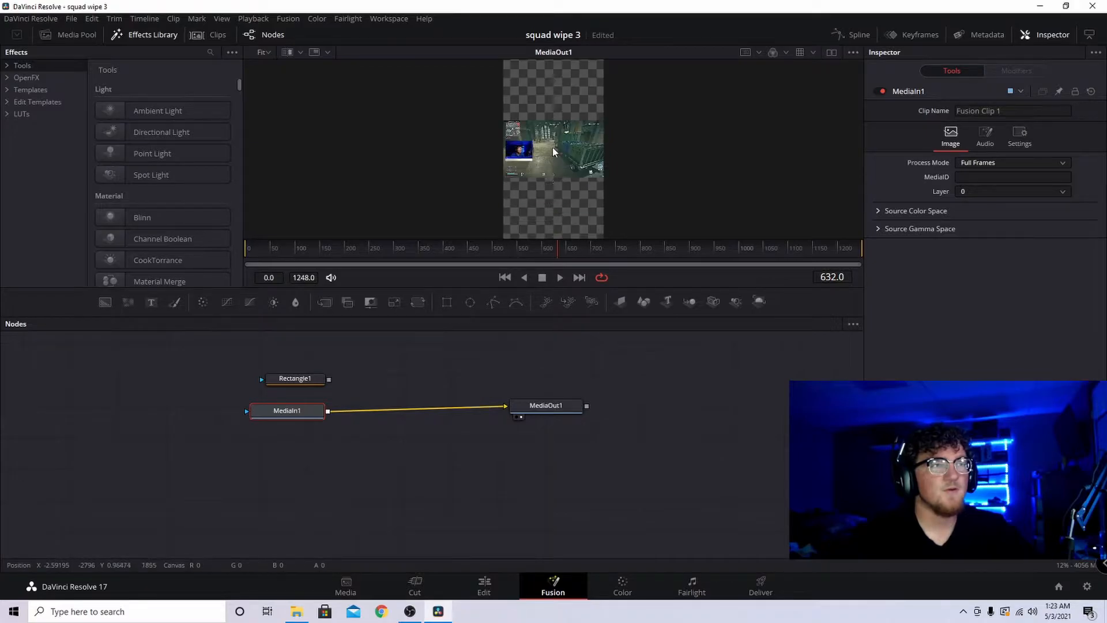
scroll(554, 155, "down", 3)
scroll(552, 157, "up", 3)
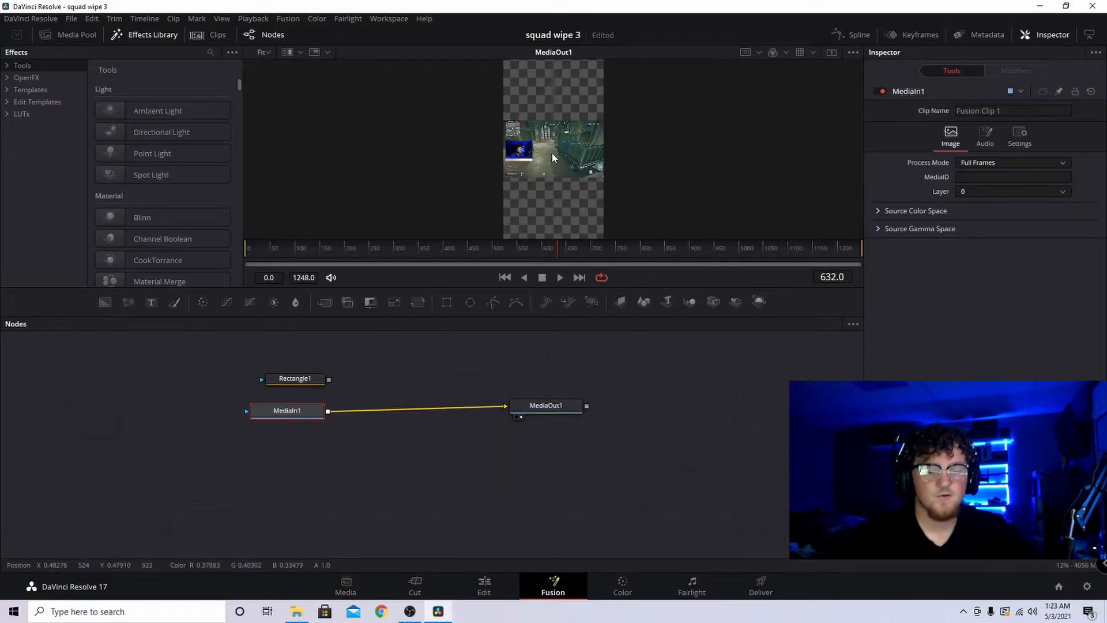
scroll(553, 156, "up", 3)
scroll(547, 157, "down", 3)
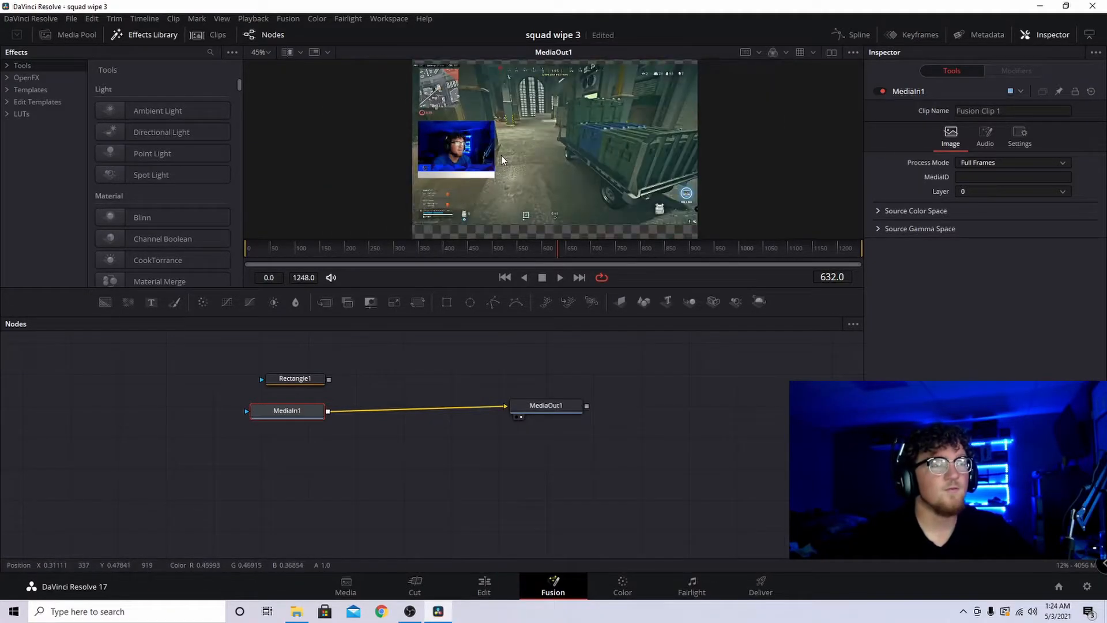
left_click(294, 386)
left_click_drag(327, 381, 312, 414)
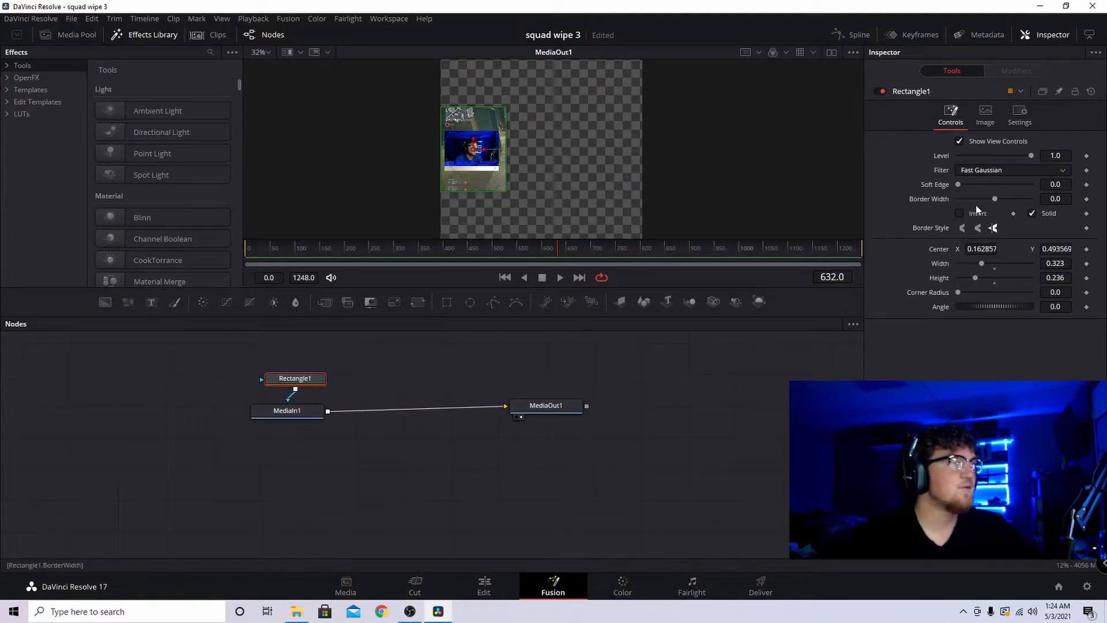
Step: Shrink the rectangle mask to width 0.213 and height 0.071 and centre it on the webcam at X 0.15, Y 0.496784
left_click_drag(981, 262, 963, 278)
scroll(554, 152, "up", 8)
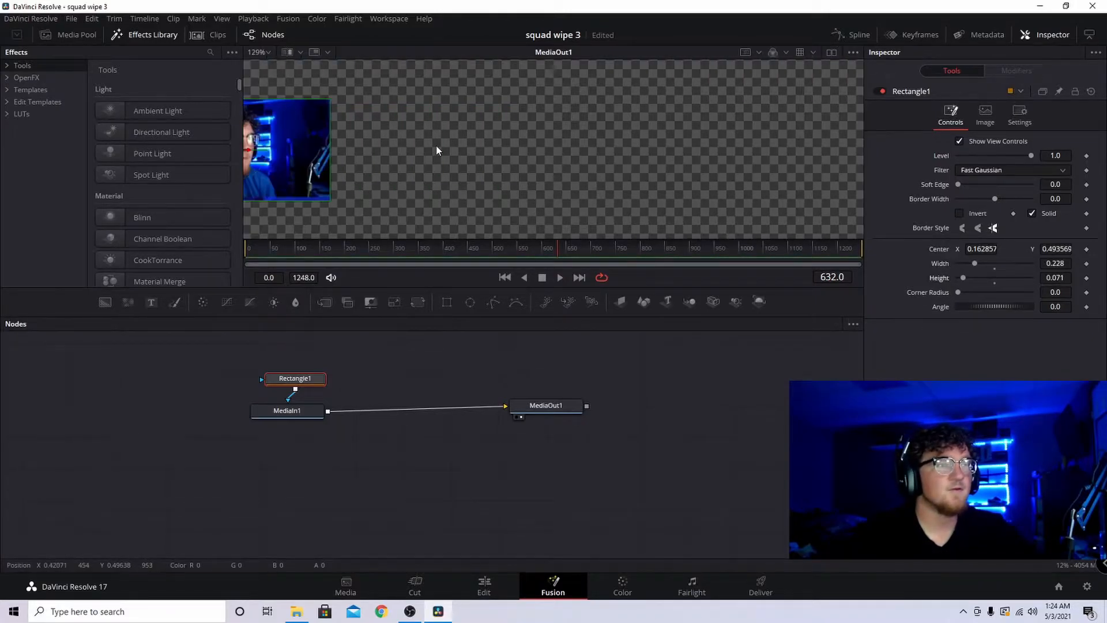
left_click_drag(528, 147, 682, 136)
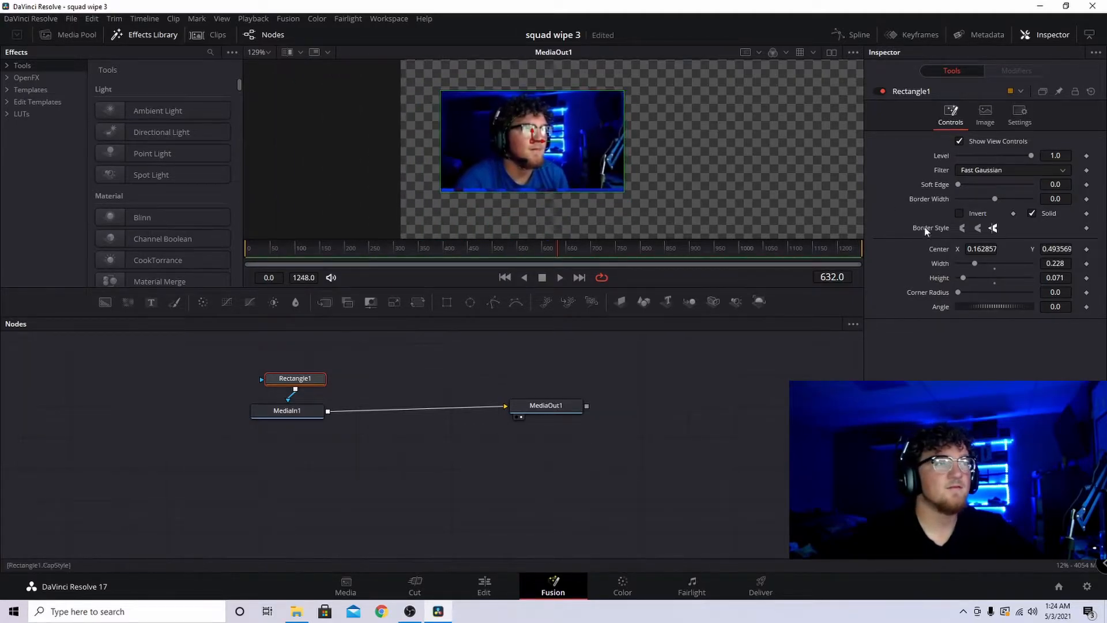
left_click_drag(527, 140, 533, 140)
left_click_drag(974, 264, 973, 261)
left_click_drag(527, 137, 523, 136)
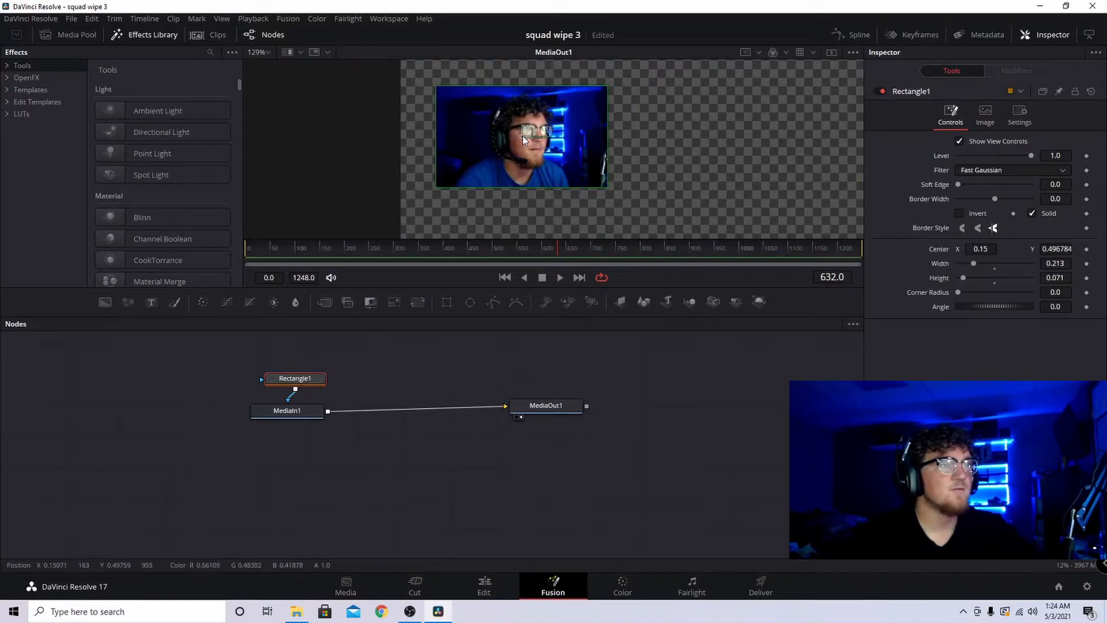
Step: On the Edit page, enlarge the webcam Fusion clip to zoom 3.120 and place it at position X 1158, Y 619
left_click(476, 584)
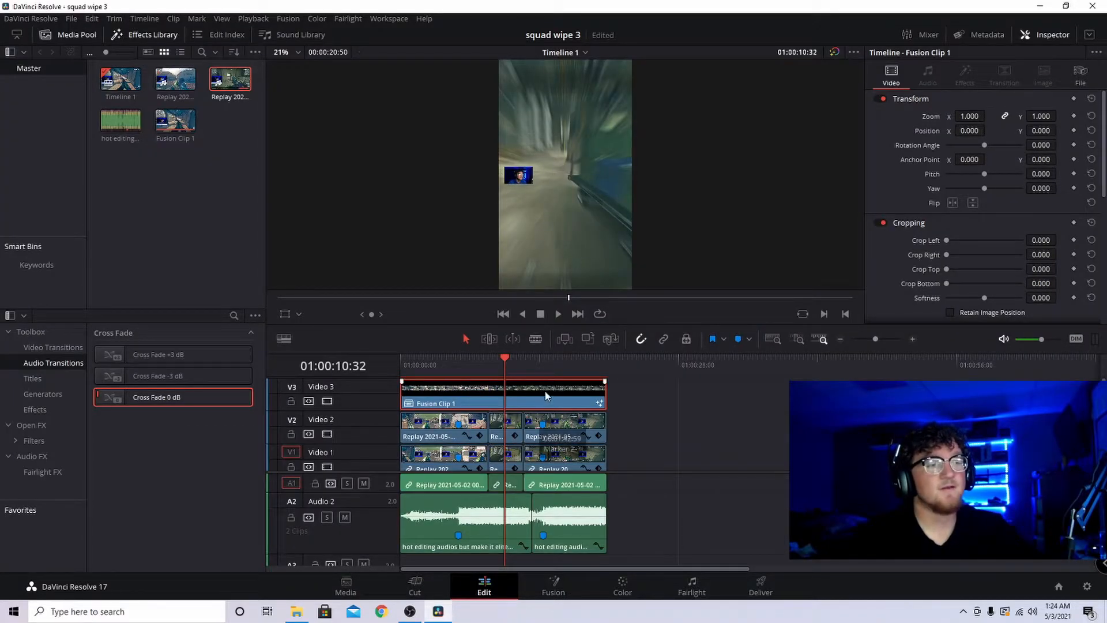
left_click_drag(965, 116, 1106, 116)
left_click(455, 362)
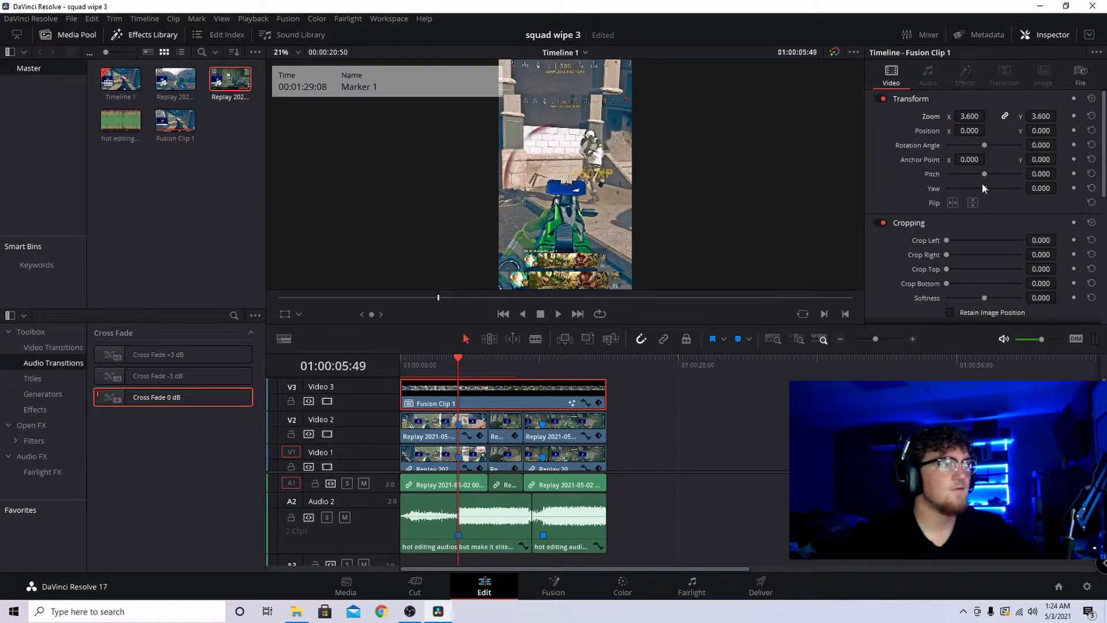
left_click_drag(966, 116, 1055, 131)
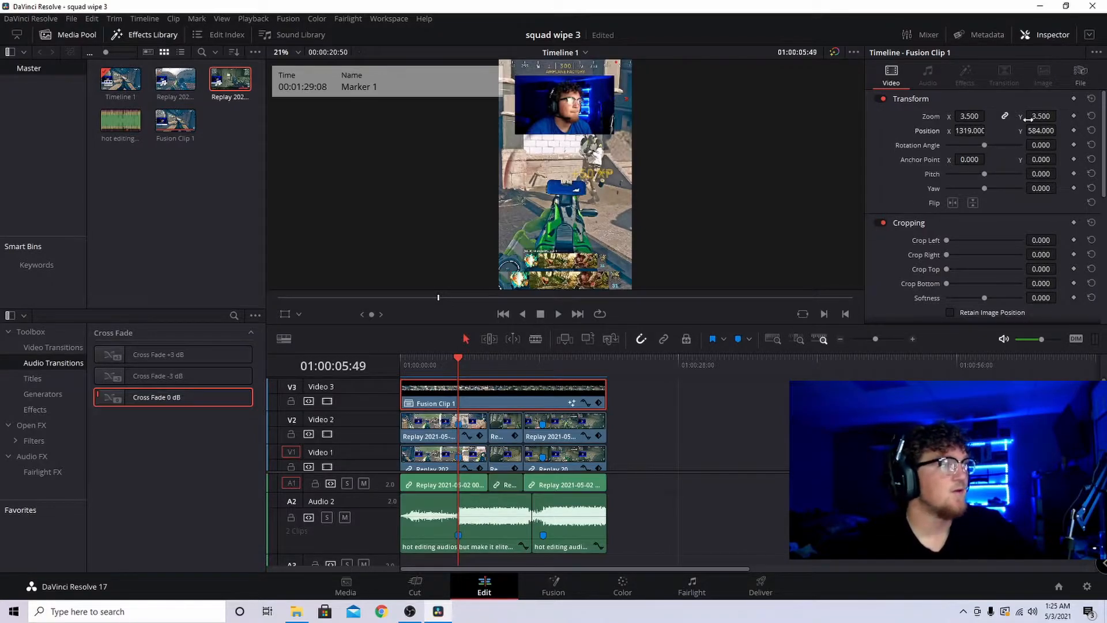
scroll(1060, 116, "up", 6)
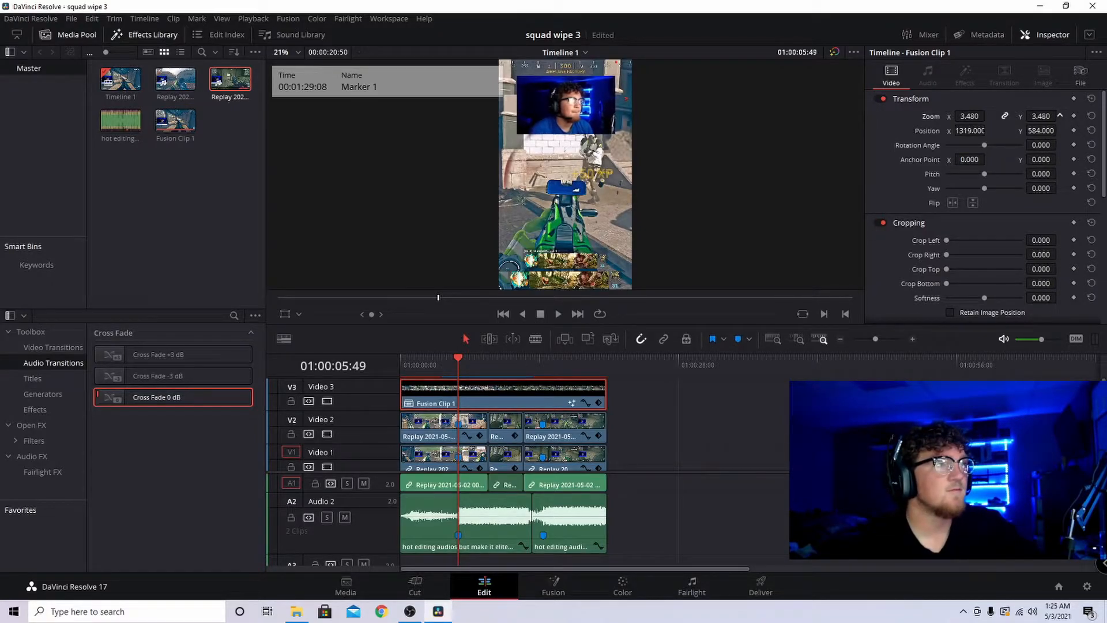
scroll(1038, 131, "down", 8)
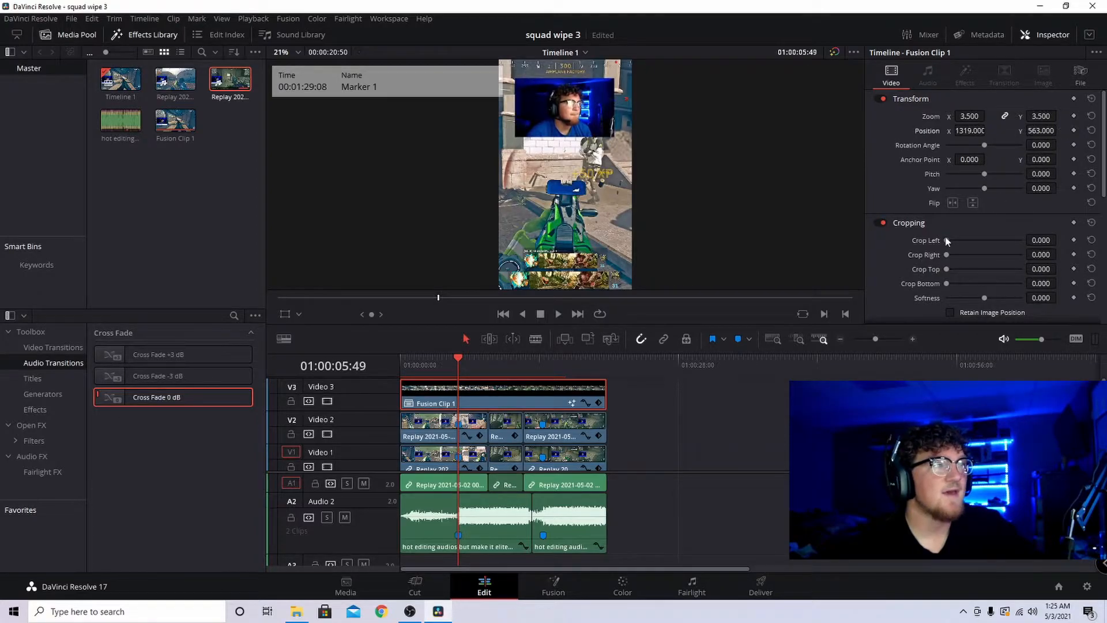
scroll(970, 116, "down", 10)
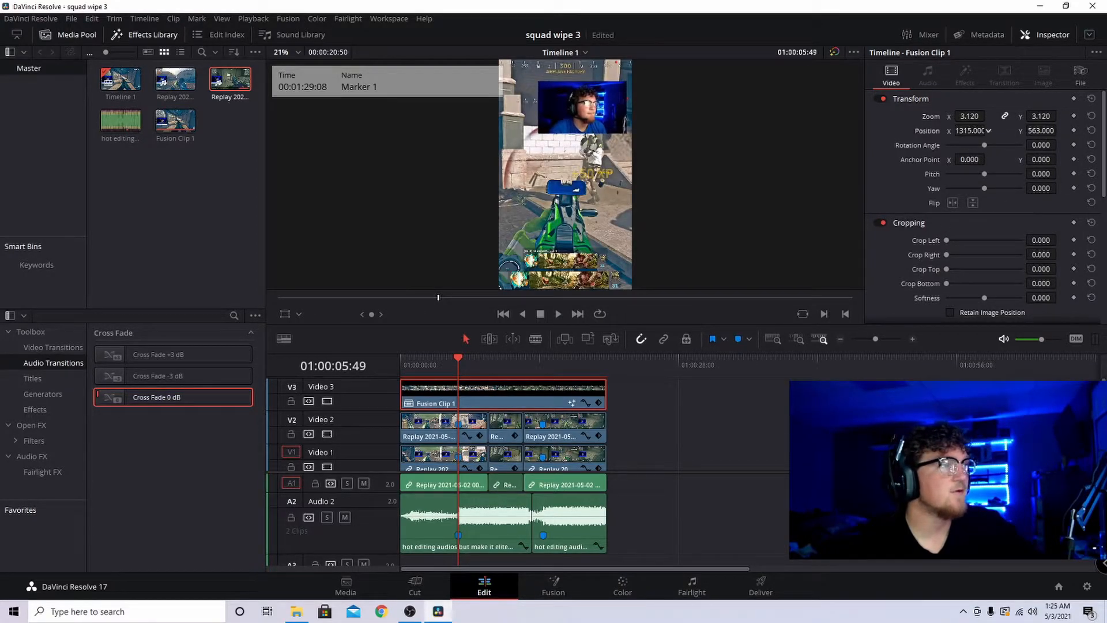
scroll(988, 130, "down", 10)
scroll(974, 130, "down", 4)
scroll(988, 131, "up", 1)
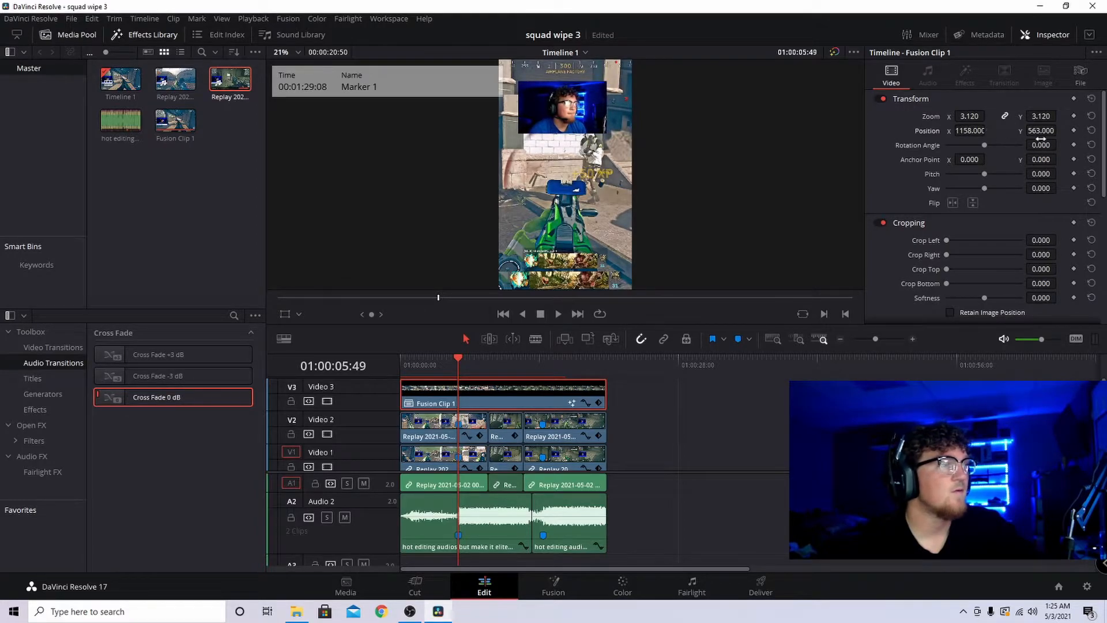
scroll(1036, 130, "up", 7)
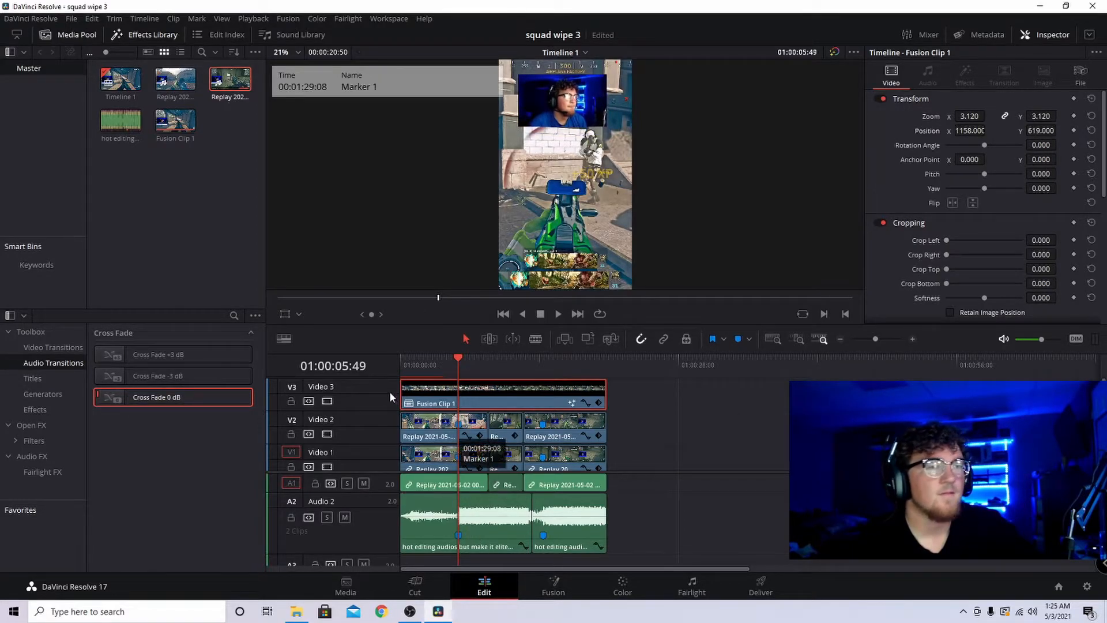
Step: Crop the webcam clip tightly around the face cam, to about 51 left, 806 right, 900 top and 900 bottom
left_click(299, 316)
left_click(309, 344)
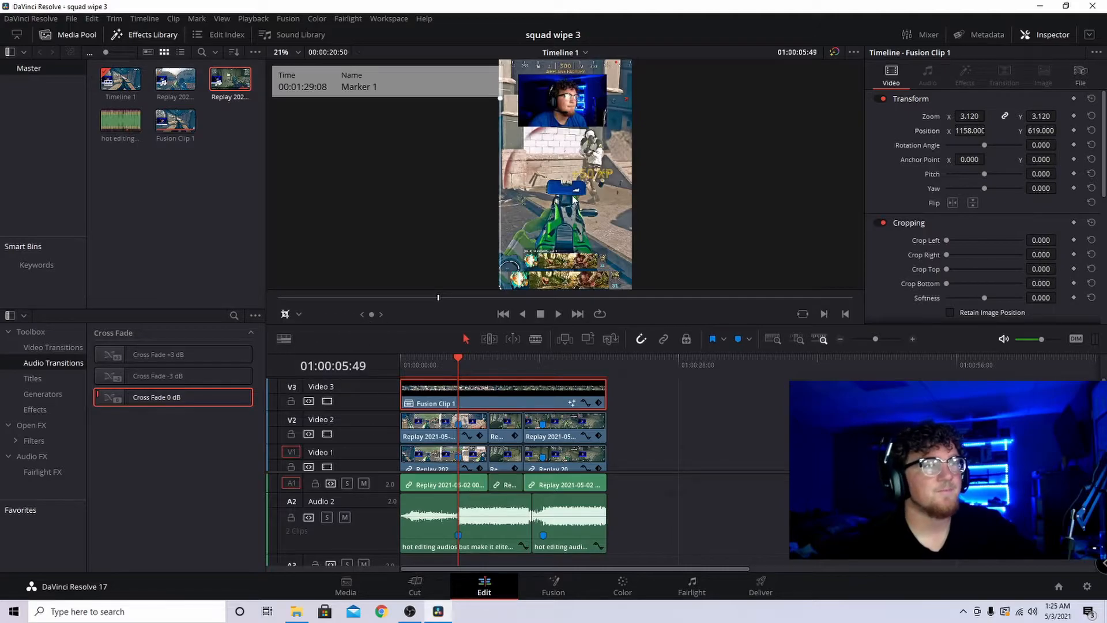
scroll(622, 226, "down", 4)
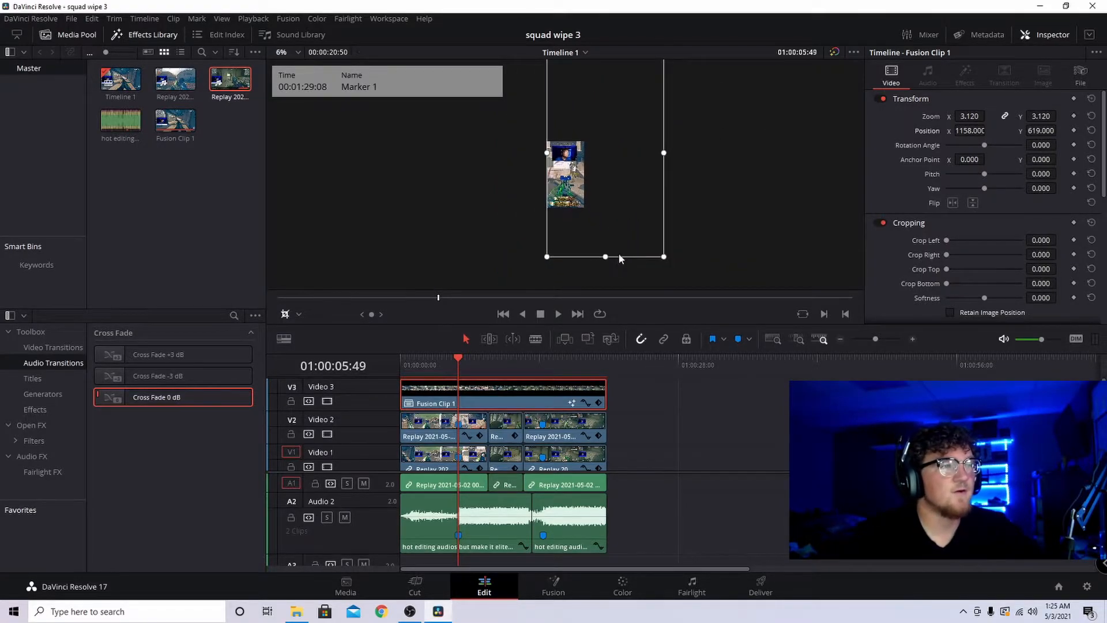
left_click_drag(609, 264, 610, 170)
scroll(605, 149, "down", 3)
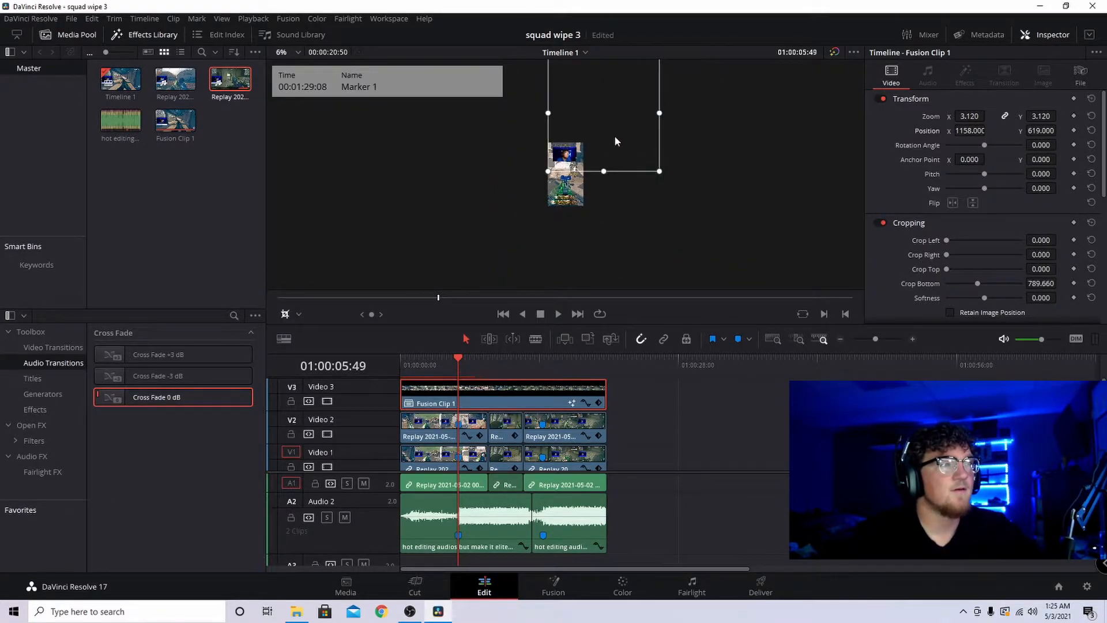
left_click_drag(594, 109, 576, 159)
scroll(576, 156, "up", 4)
scroll(578, 140, "up", 3)
left_click_drag(571, 249, 573, 201)
left_click_drag(573, 102, 569, 142)
left_click_drag(492, 170, 514, 170)
left_click_drag(650, 171, 621, 172)
left_click(641, 399)
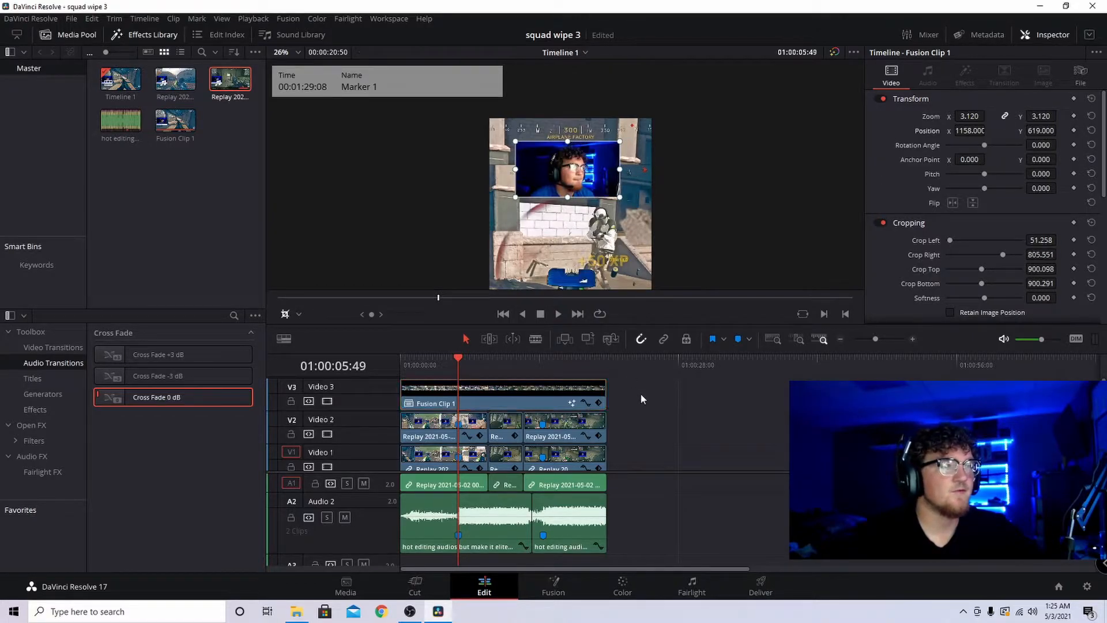
left_click(286, 314)
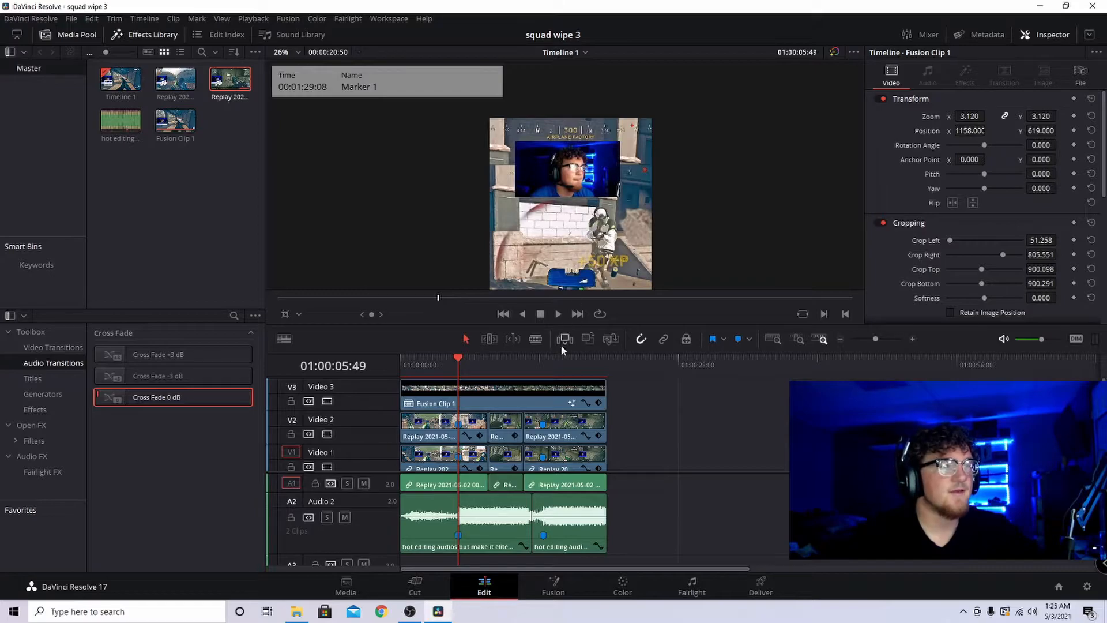
Step: Scale the cropped webcam clip to zoom 3.320 and shift its X position to 1260
left_click(521, 389)
left_click_drag(970, 119, 997, 130)
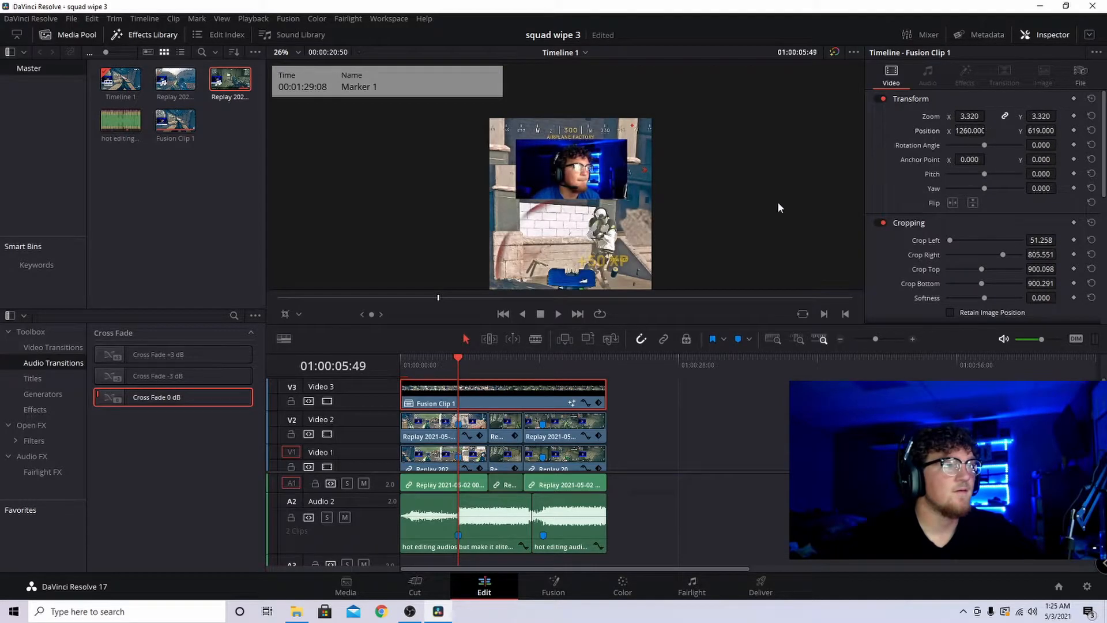
scroll(826, 200, "down", 2)
scroll(595, 403, "down", 1)
Step: Apply the Box Blur effect to all three gameplay clips on Video 1
left_click_drag(653, 452, 404, 459)
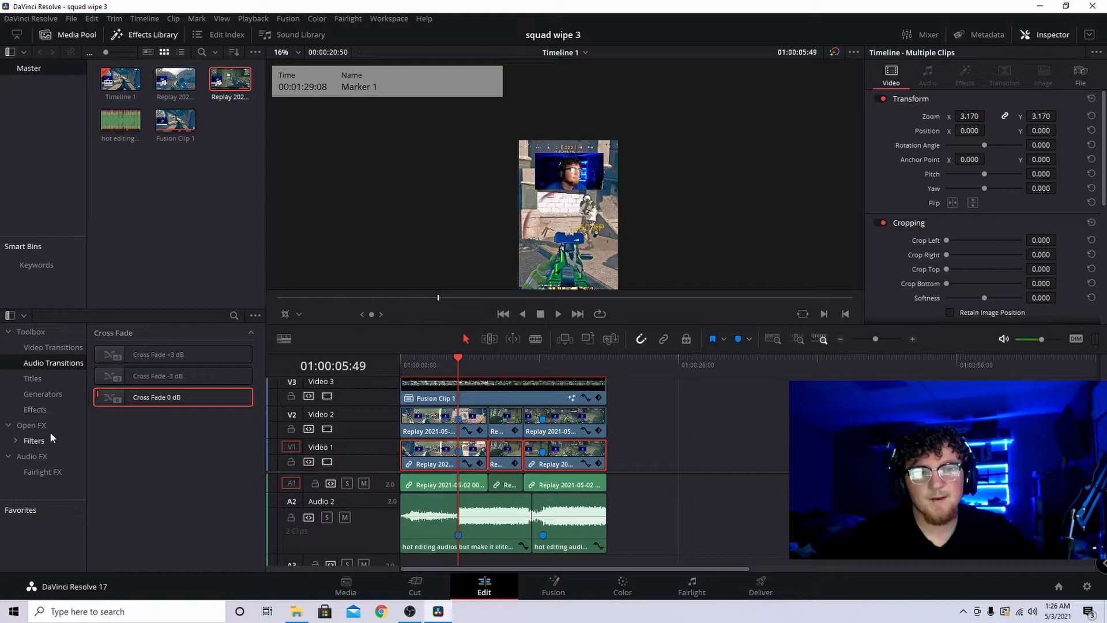
left_click(32, 425)
left_click_drag(149, 354, 500, 455)
Step: Play back the timeline to check the webcam overlay, the blurred layer and the music through the last clip
scroll(541, 277, "down", 1)
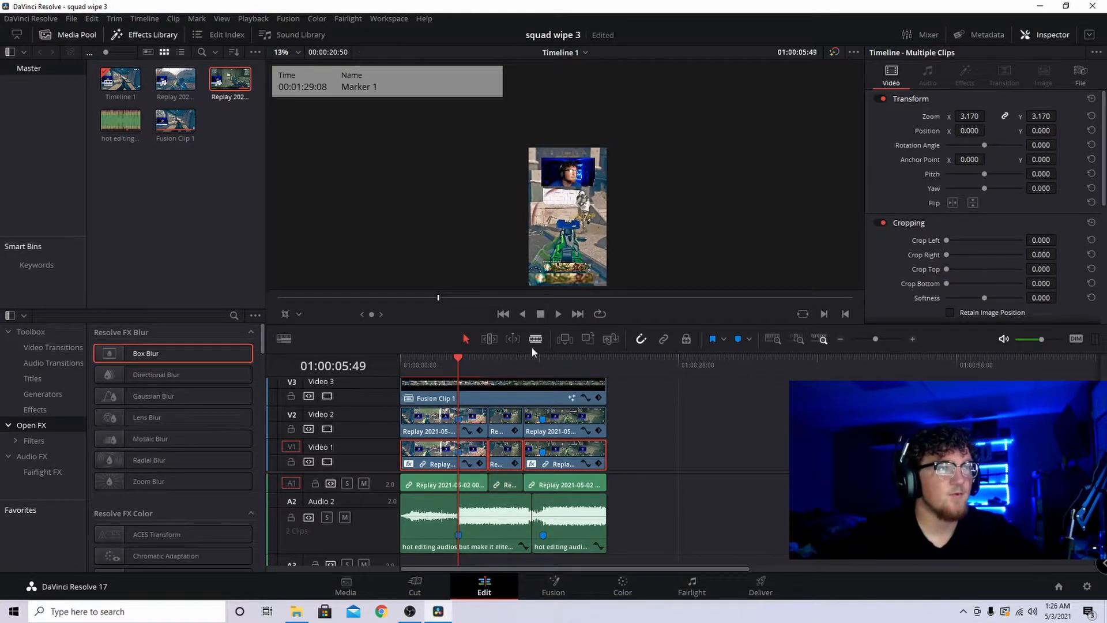
key("space")
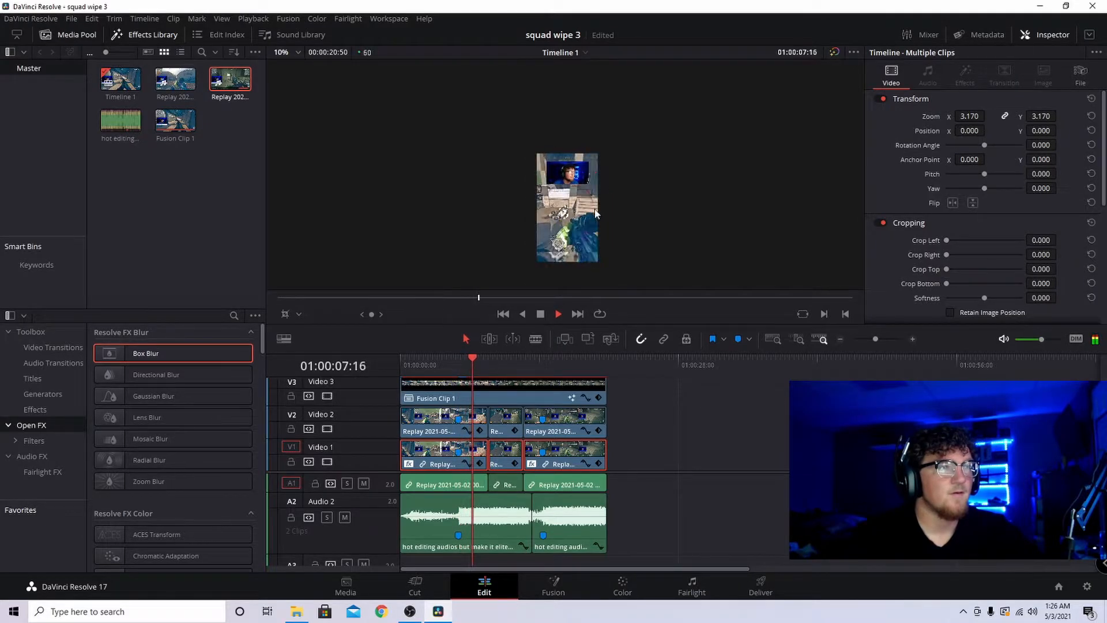
scroll(556, 147, "up", 1)
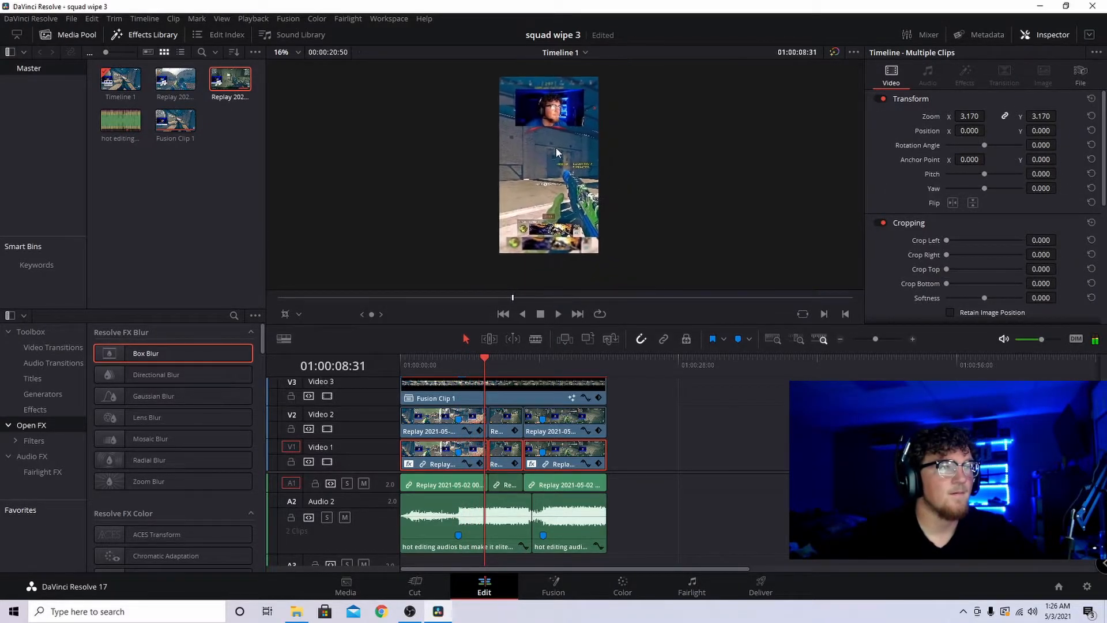
key("space")
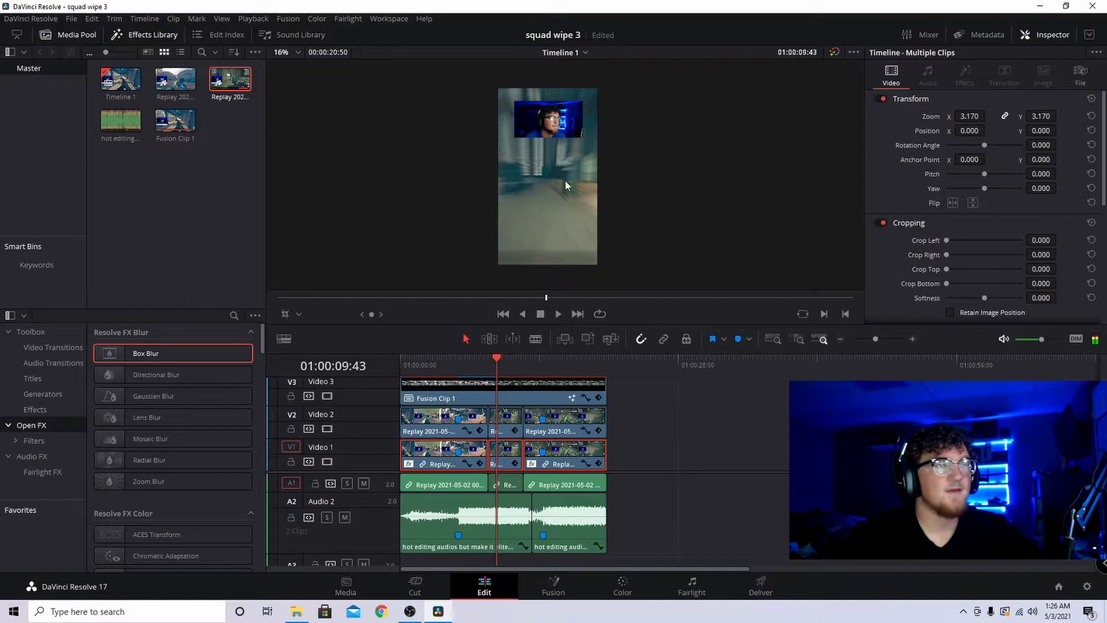
key("space")
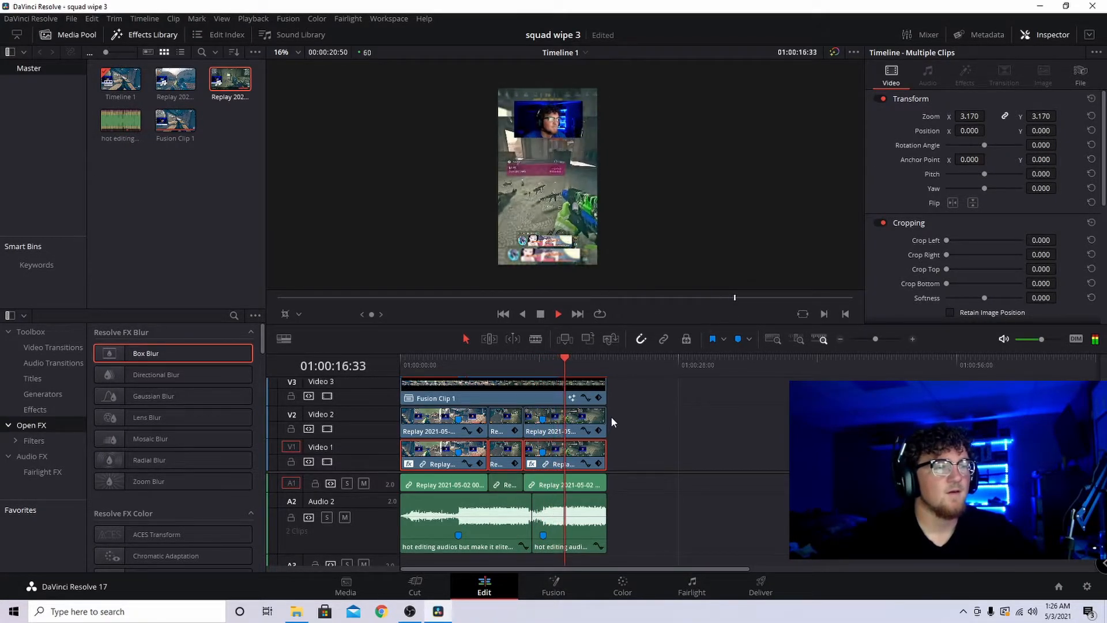
key("space")
left_click(635, 404)
mouse_move(569, 355)
left_mouse_down()
mouse_move(457, 370)
mouse_move(486, 395)
mouse_move(522, 388)
mouse_move(470, 385)
mouse_move(509, 361)
mouse_move(556, 364)
left_mouse_up()
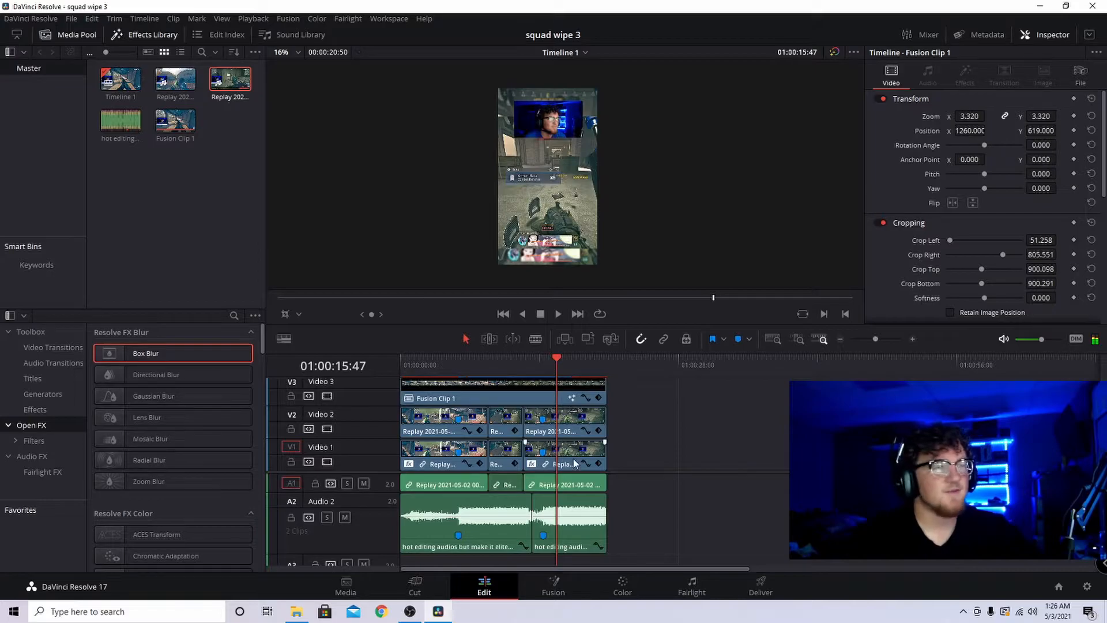
Step: Add a long fade-out to the second music clip on Audio 2 and bend its curve so the volume drops faster
left_click(581, 501)
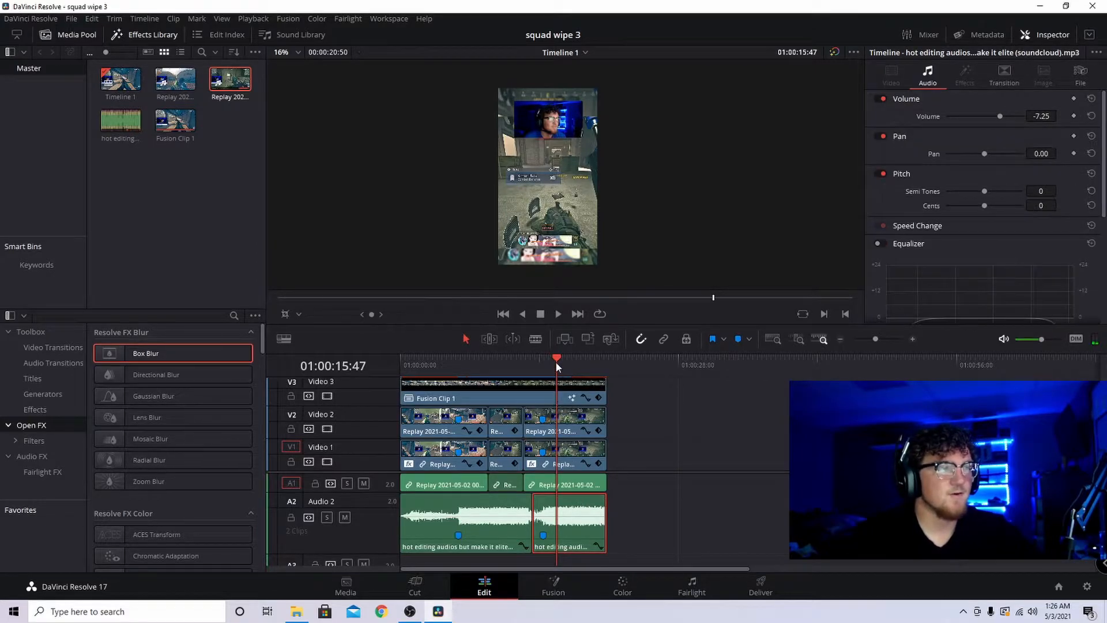
left_click_drag(557, 368, 552, 365)
left_click_drag(605, 496, 534, 496)
key("space")
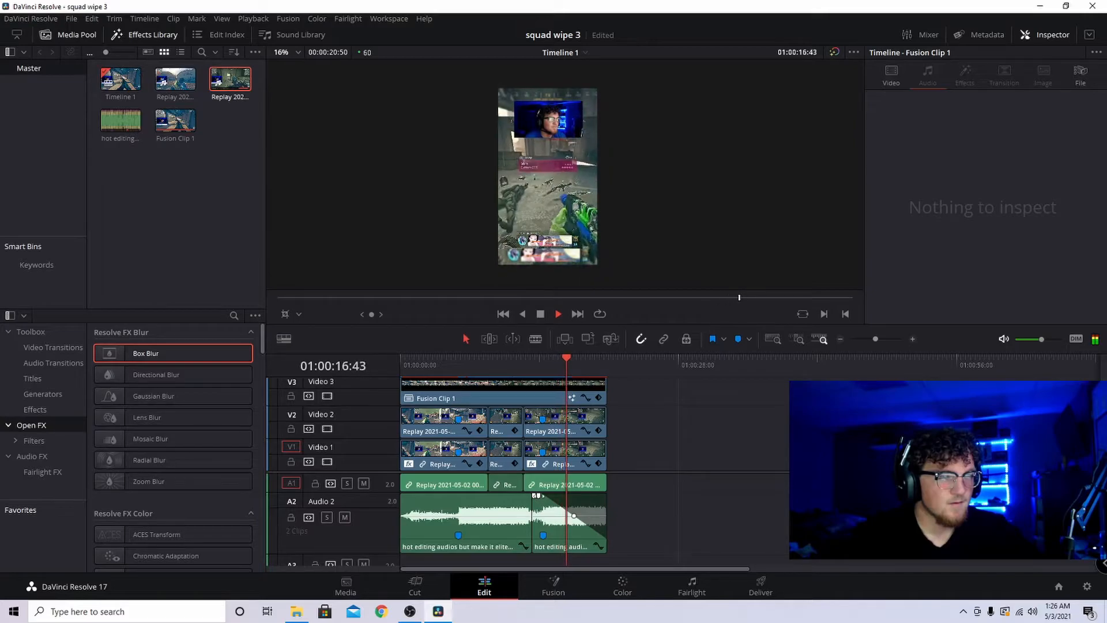
key("space")
left_click_drag(523, 496, 525, 496)
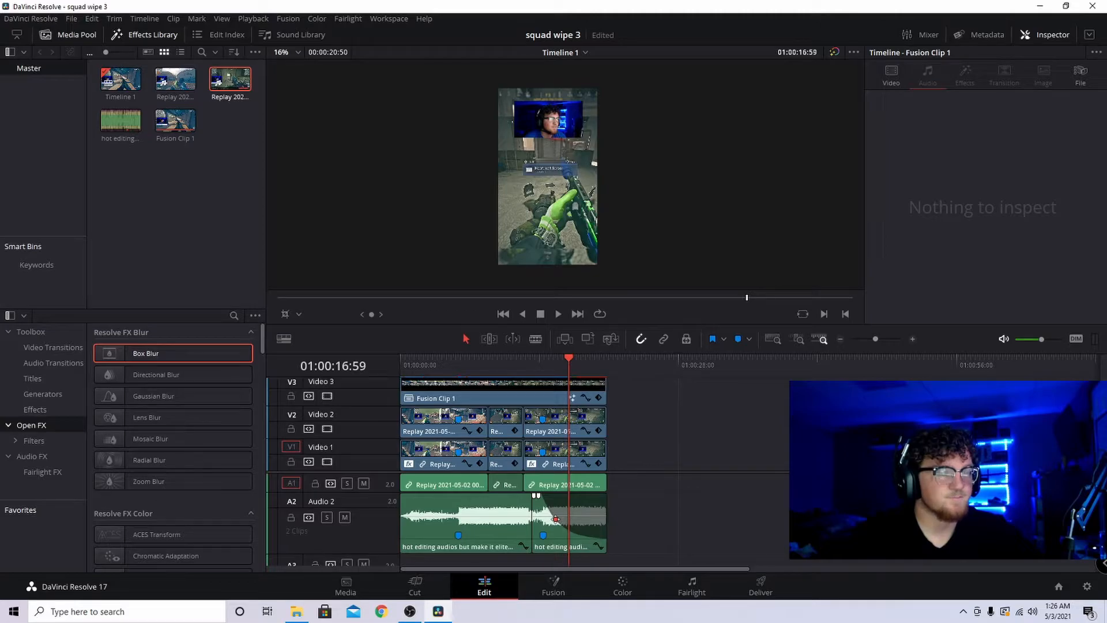
Step: Listen through the music fade-out, then start it at about the clip's marker and steepen its curve
mouse_move(565, 368)
left_mouse_down()
mouse_move(554, 362)
mouse_move(600, 361)
mouse_move(537, 362)
mouse_move(537, 507)
left_mouse_up()
key("space")
key("space")
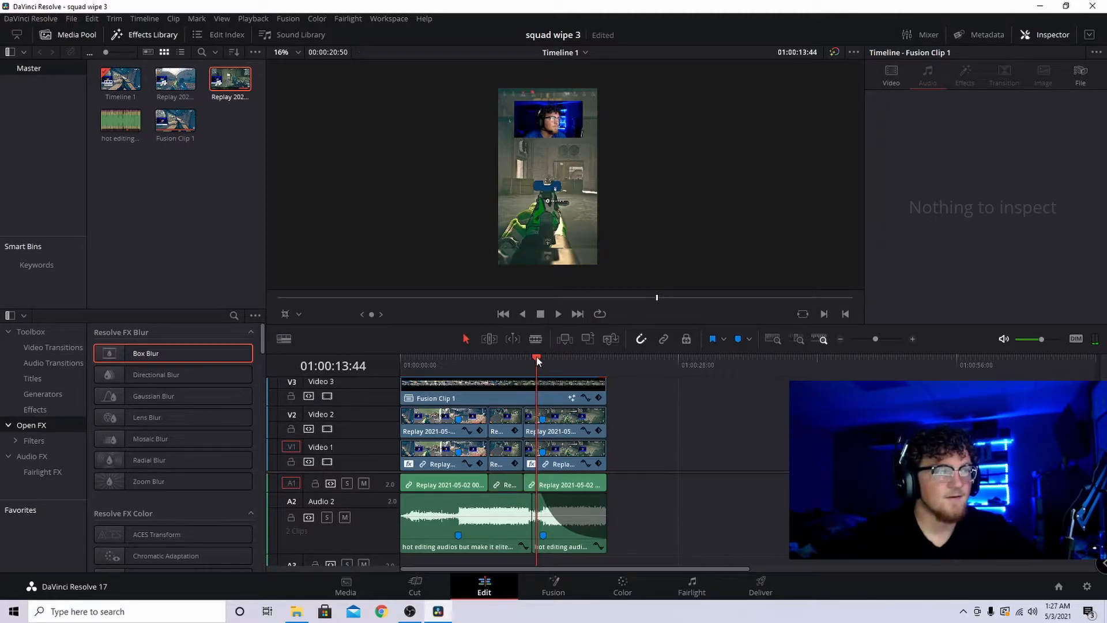
left_click_drag(536, 358, 531, 360)
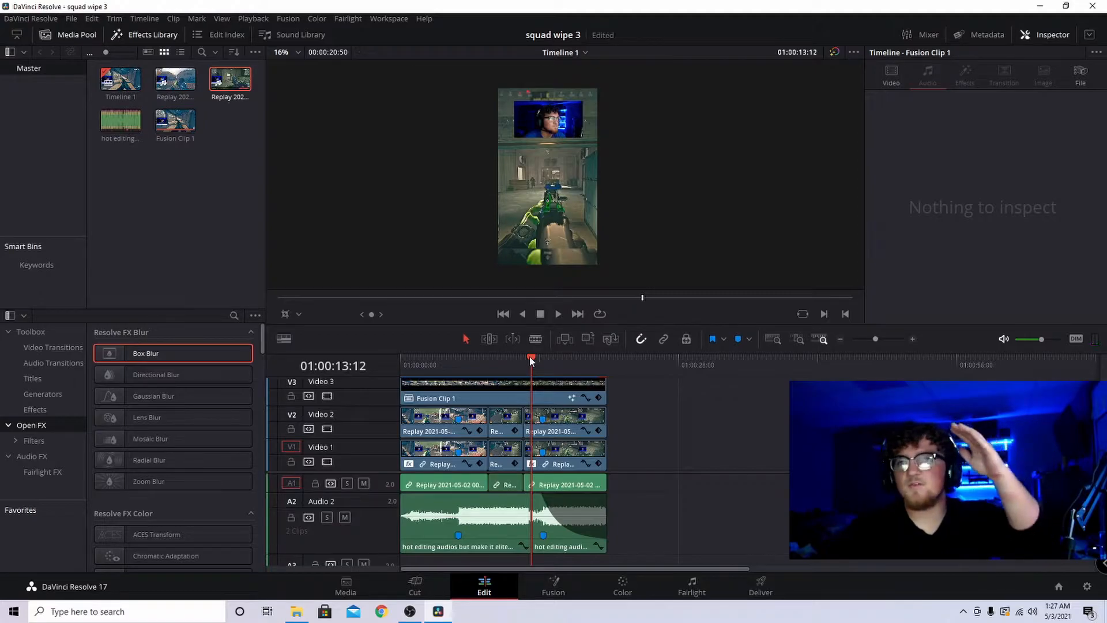
key("space")
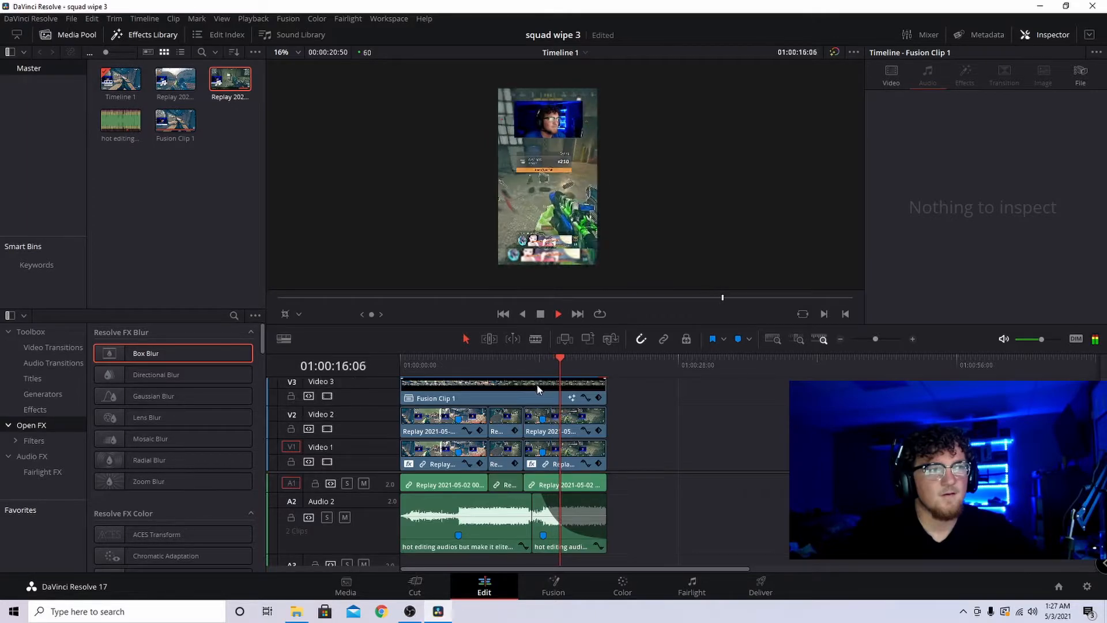
key("space")
left_click_drag(539, 496, 558, 515)
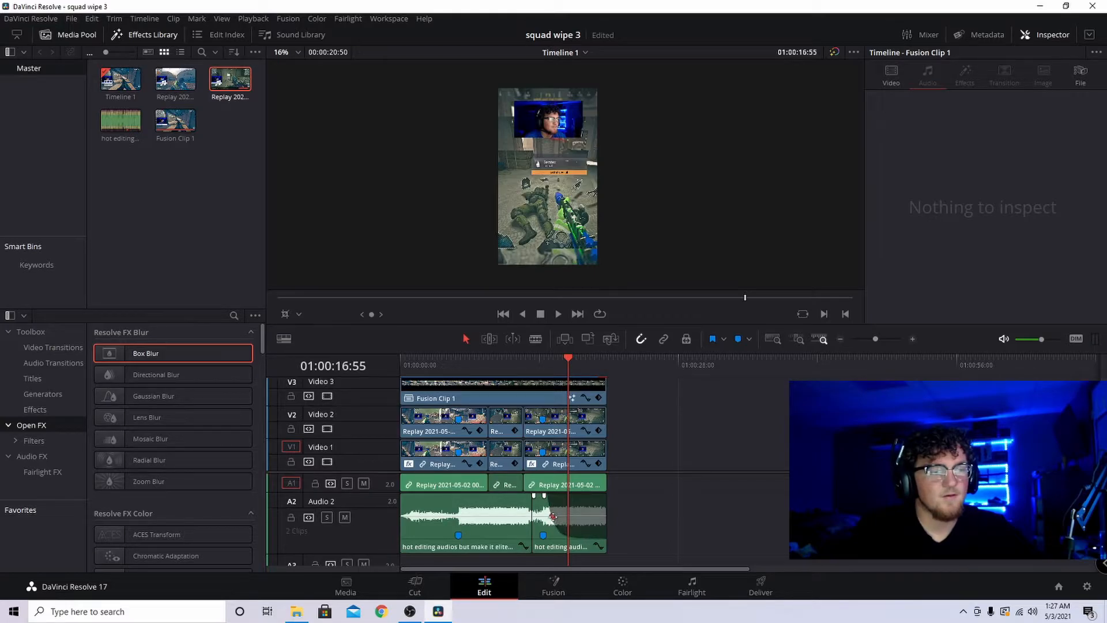
Step: Play back the last clip and replay its ending to check how the music fades under the gameplay audio
left_click(524, 364)
key("space")
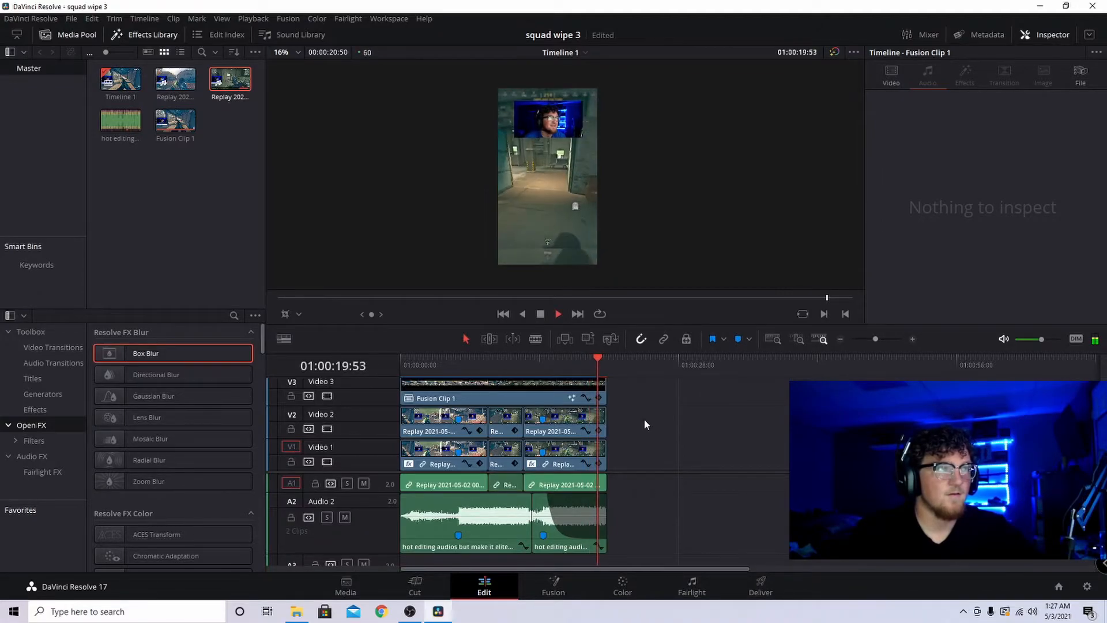
key("space")
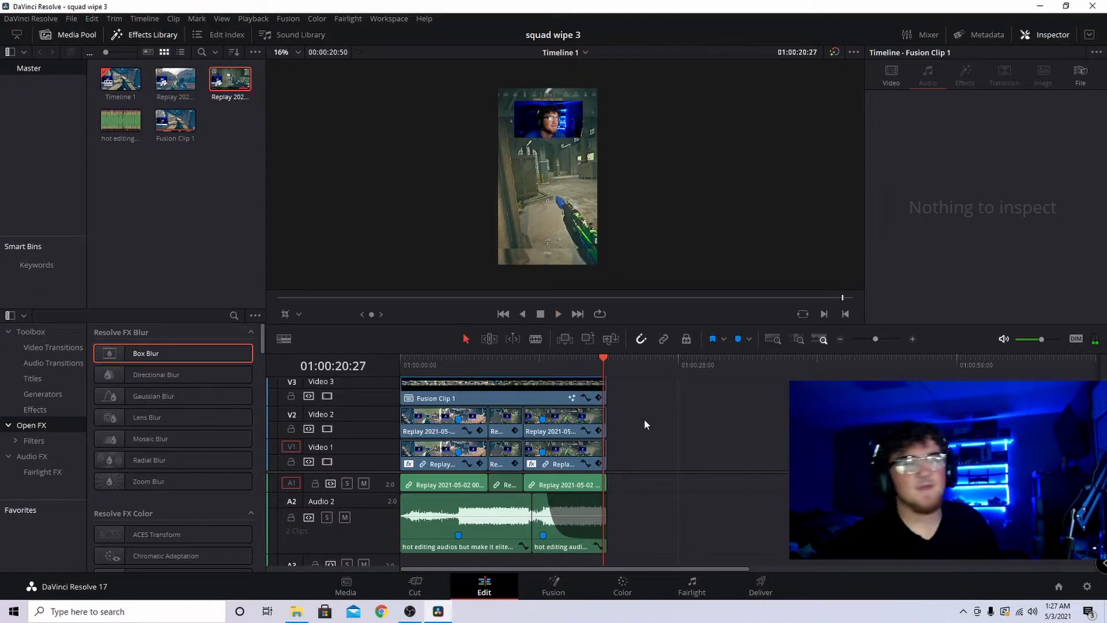
left_click(585, 361)
key("space")
left_click(588, 364)
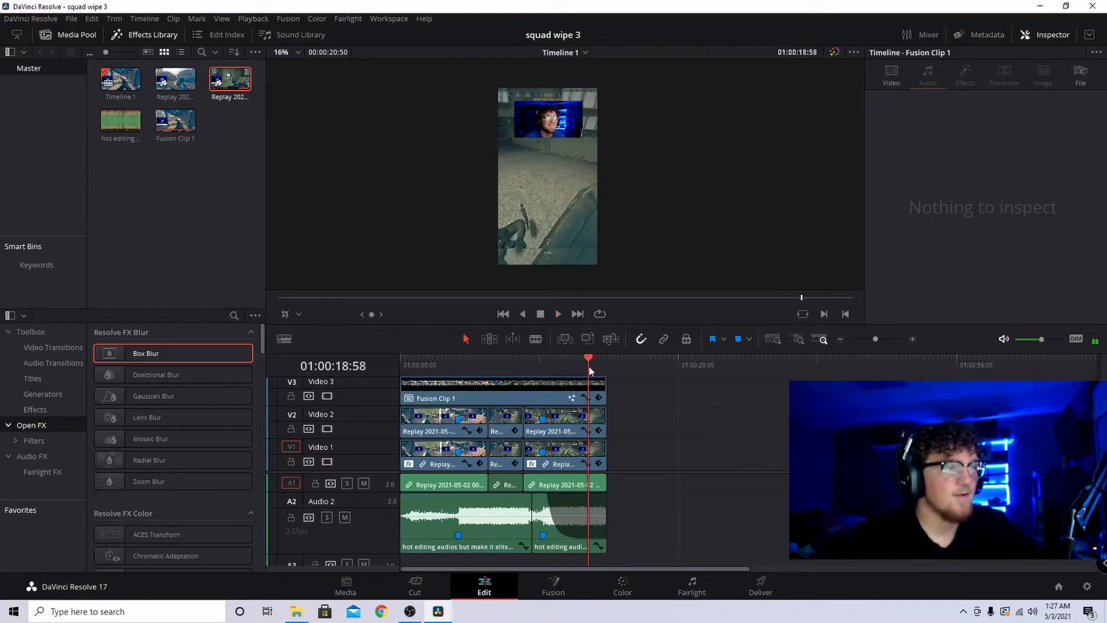
left_click(578, 365)
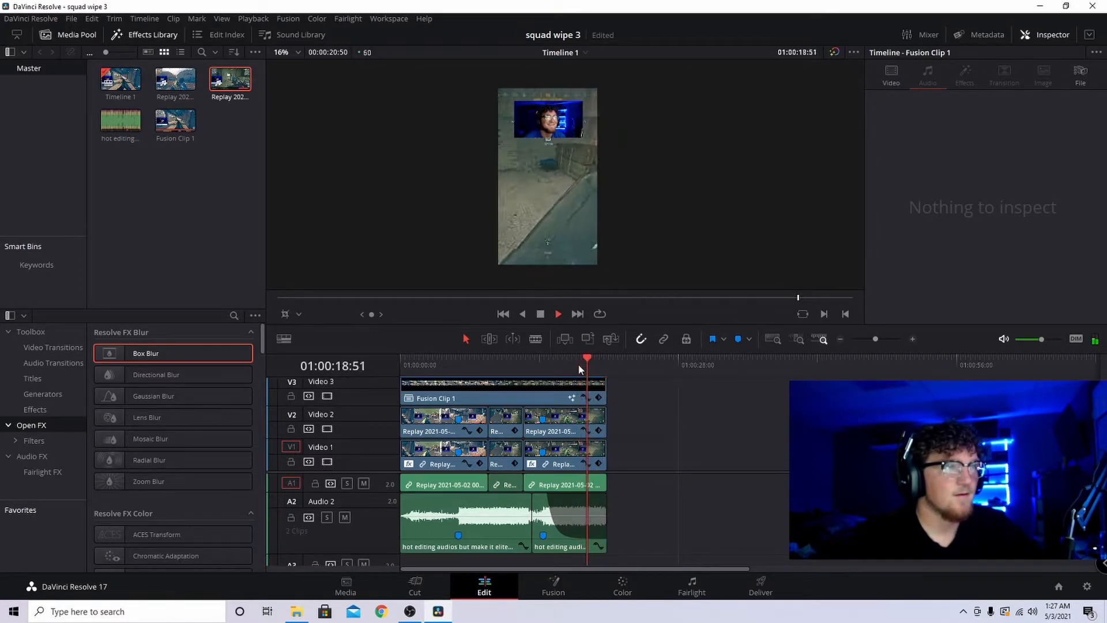
Step: Cut the video, overlay and music clips on all tracks at 01:00:19:12 and delete everything after the cut
key("space")
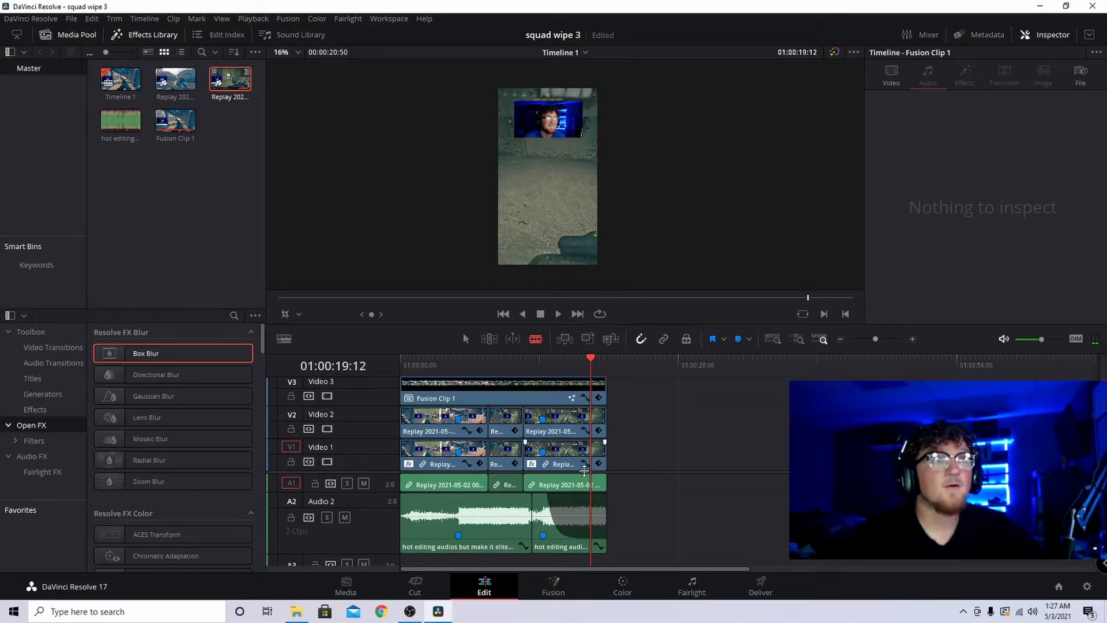
scroll(592, 497, "down", 2)
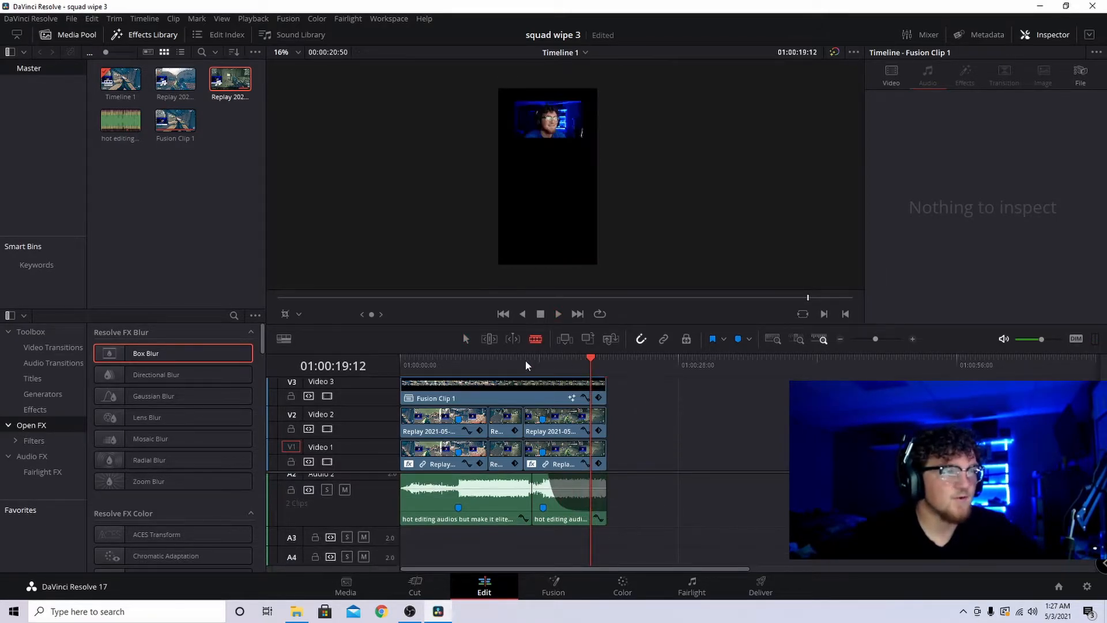
scroll(599, 495, "up", 2)
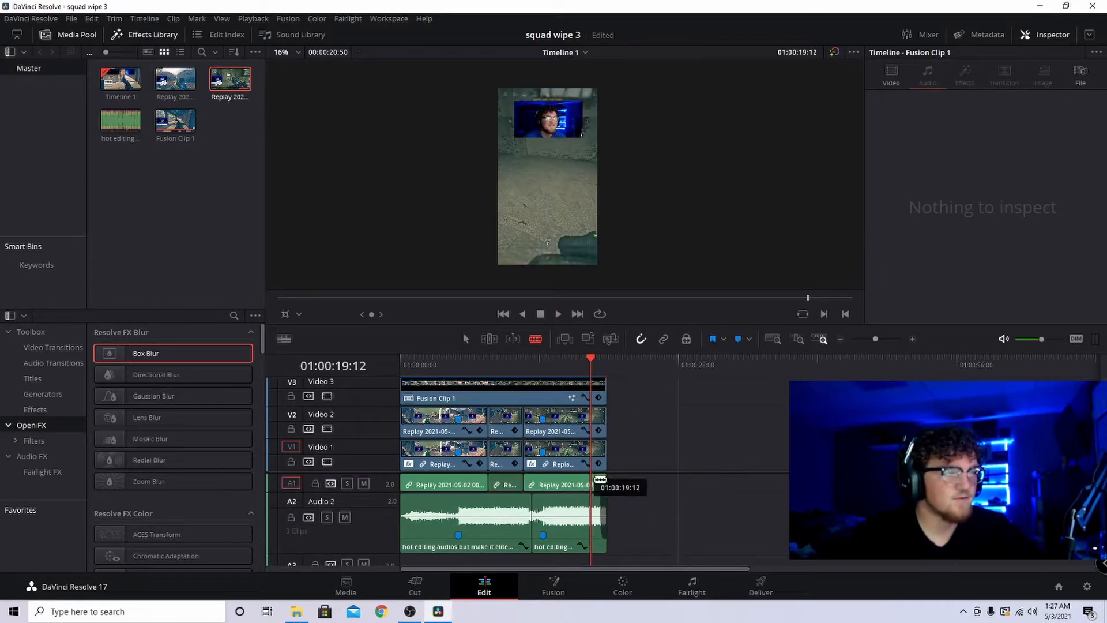
left_click(599, 482)
left_click(598, 455)
left_click(599, 424)
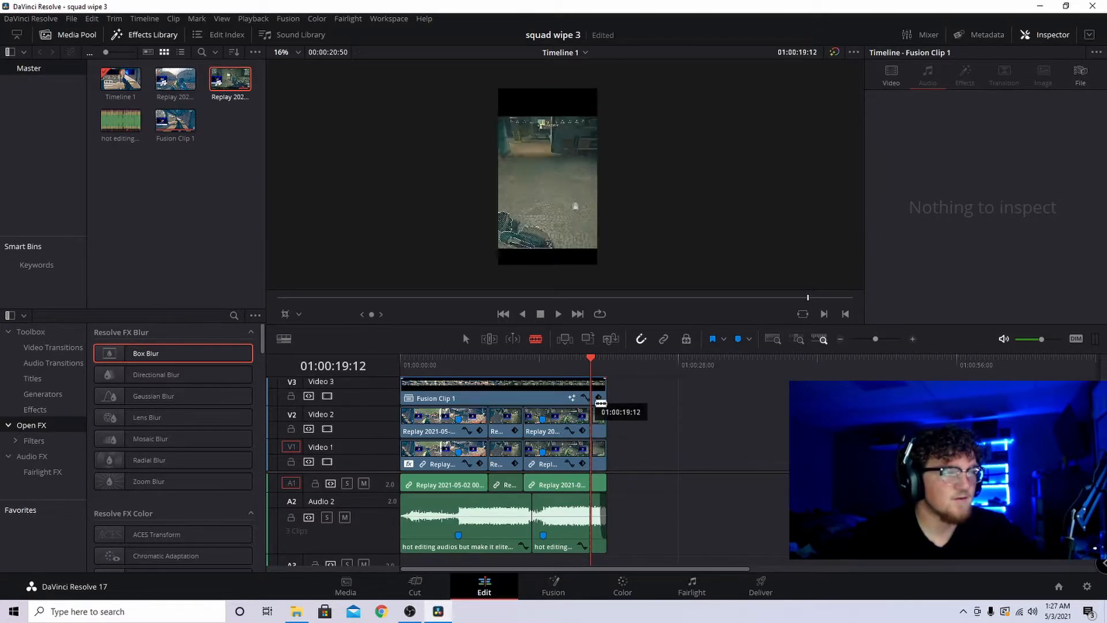
left_click(599, 401)
key("a")
left_click_drag(631, 386, 593, 555)
key("Delete")
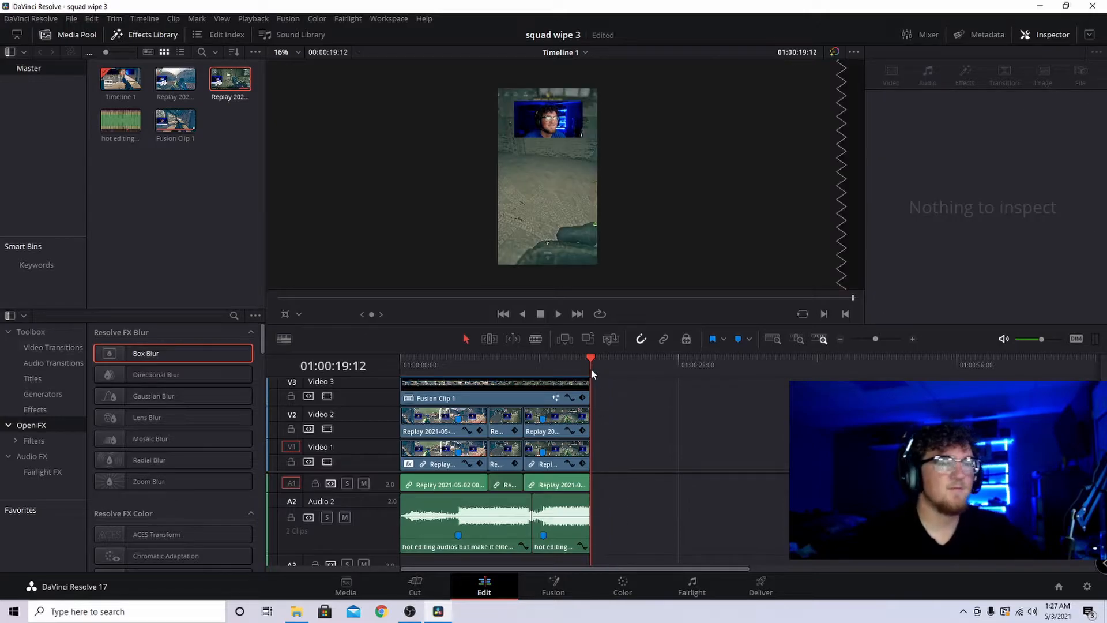
Step: Play back the shortened ending and add a basic Text title on a new Video 4 track from 01:00:16:33 to the clips' end
left_click_drag(590, 365, 556, 364)
key("space")
key("space")
scroll(542, 456, "up", 1)
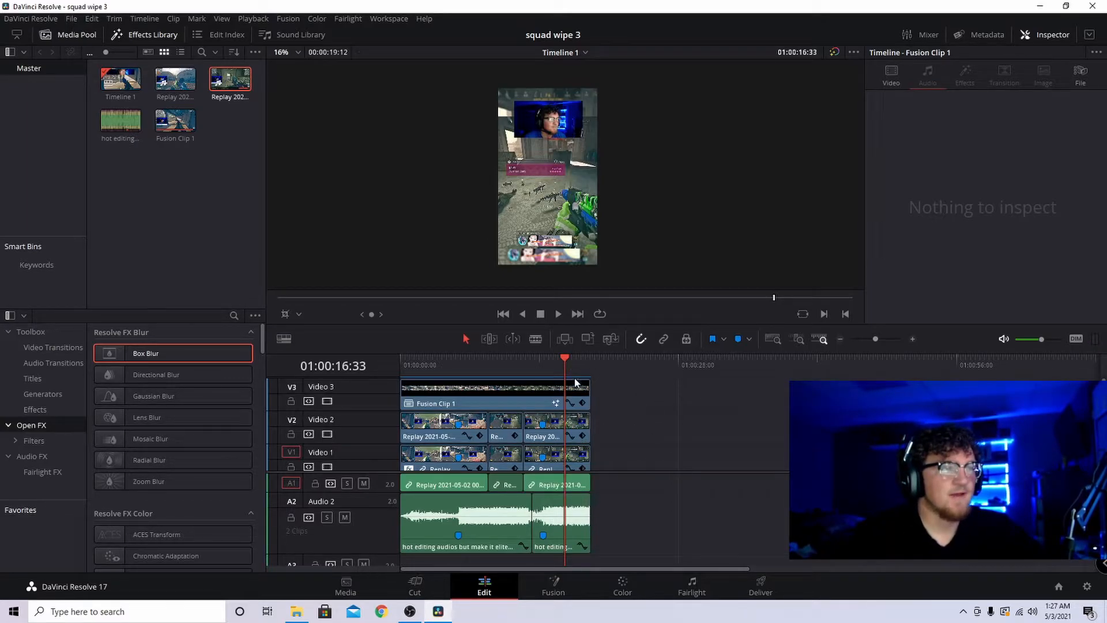
left_click(34, 378)
left_click_drag(141, 332, 571, 397)
key("Delete")
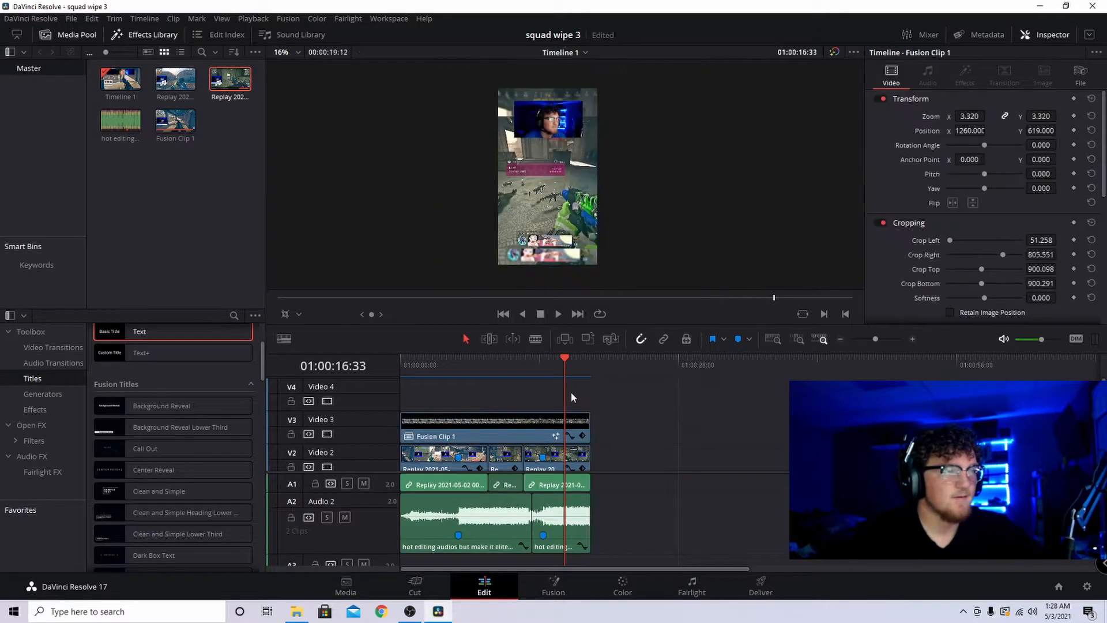
left_click_drag(161, 328, 589, 393)
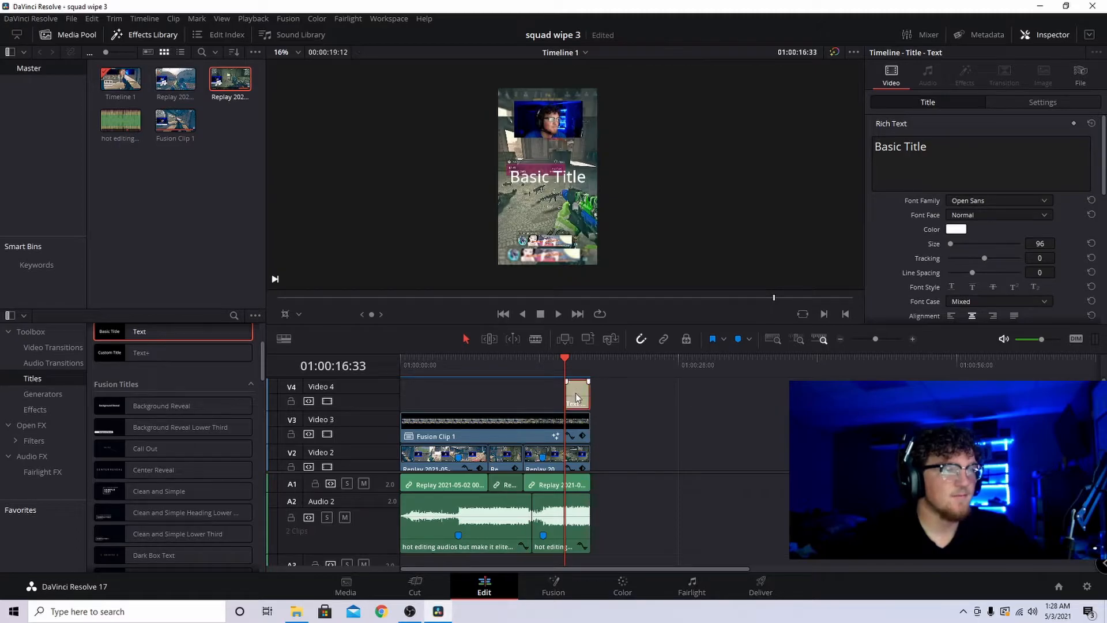
Step: Set the title's font to Luckiest Guy and give it a red drop shadow with an X offset of -3
left_click(978, 201)
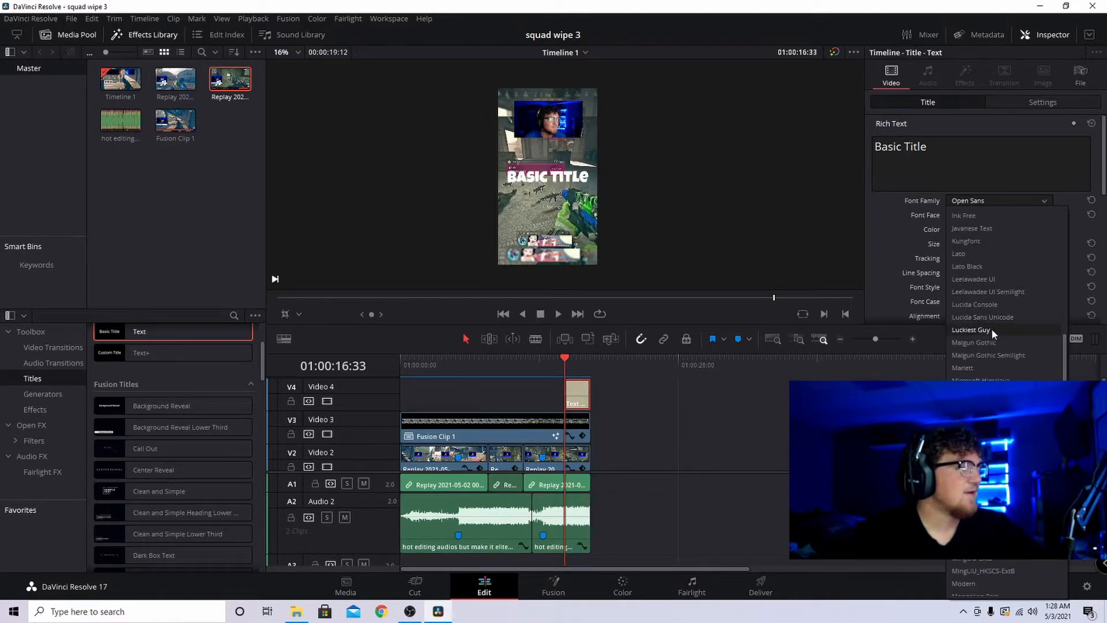
left_click(974, 215)
scroll(973, 246, "down", 5)
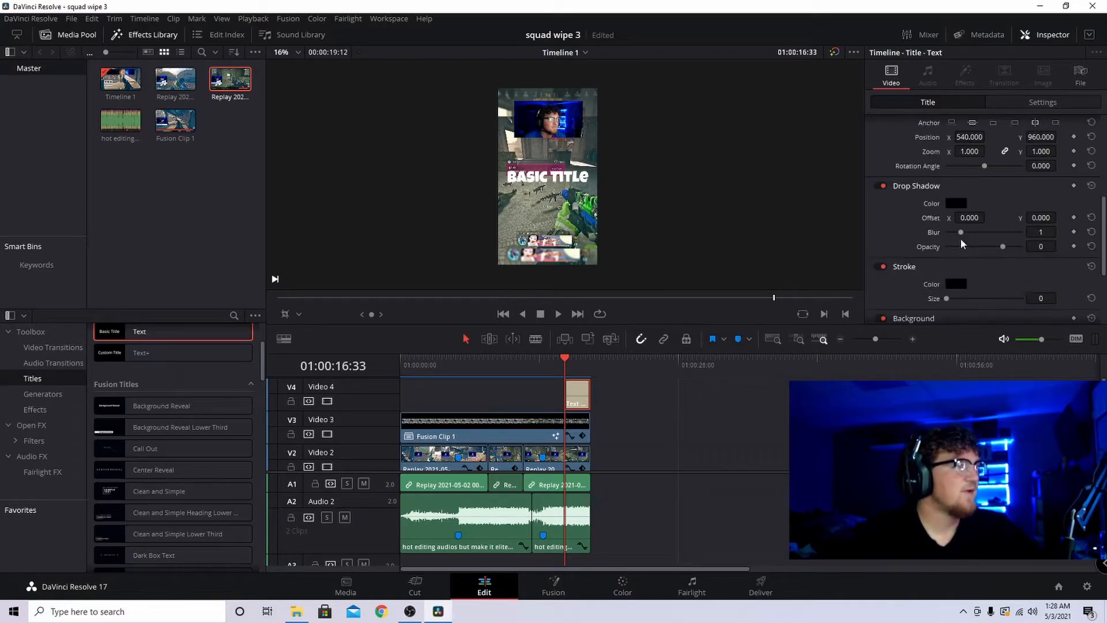
left_click(954, 204)
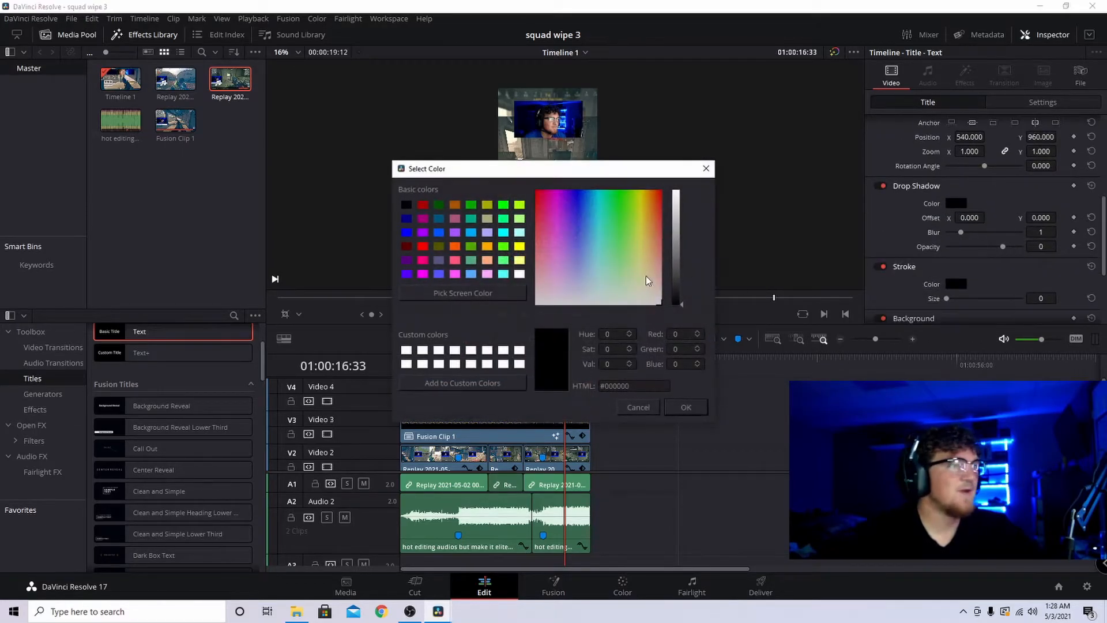
left_click(424, 247)
left_click(686, 407)
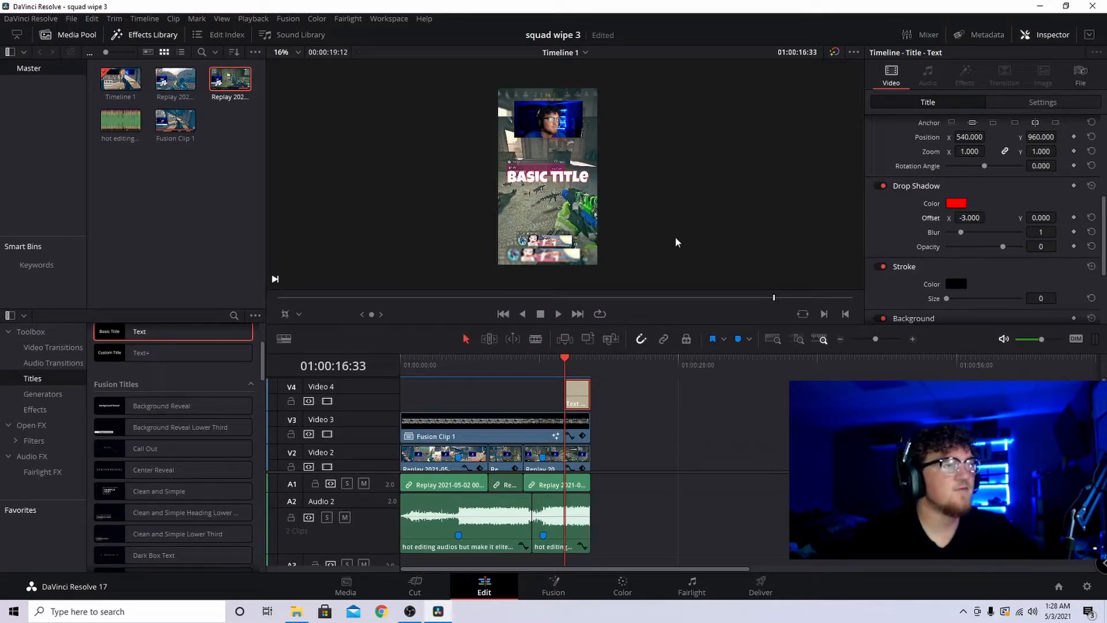
Step: Inspect the title's shadow up close and raise the title to Y position 1294, just below the webcam
scroll(535, 173, "up", 5)
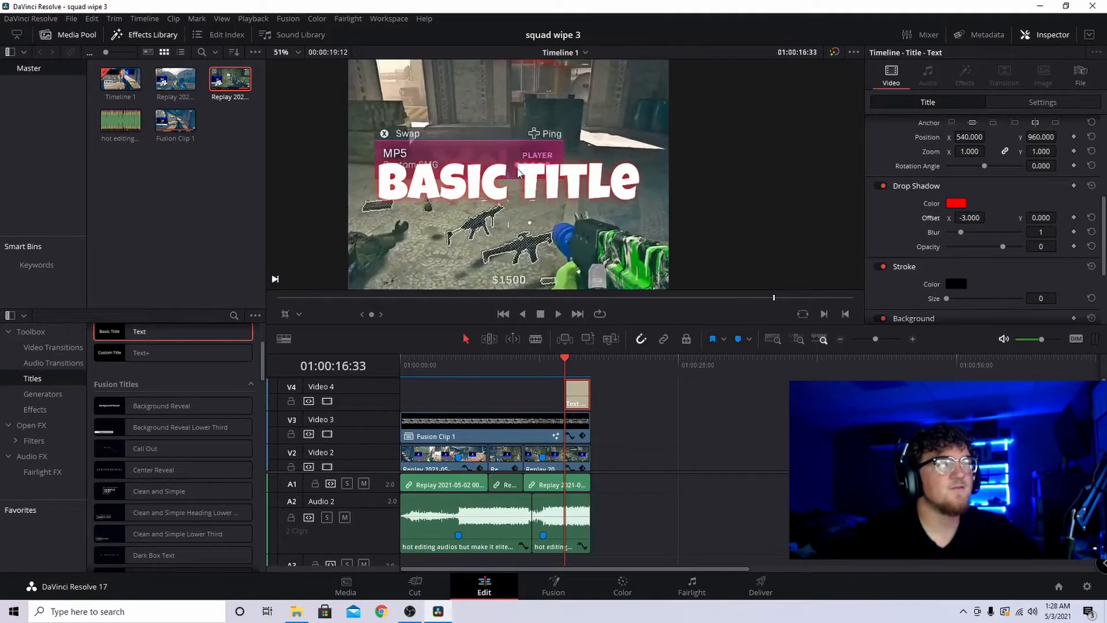
scroll(557, 164, "down", 5)
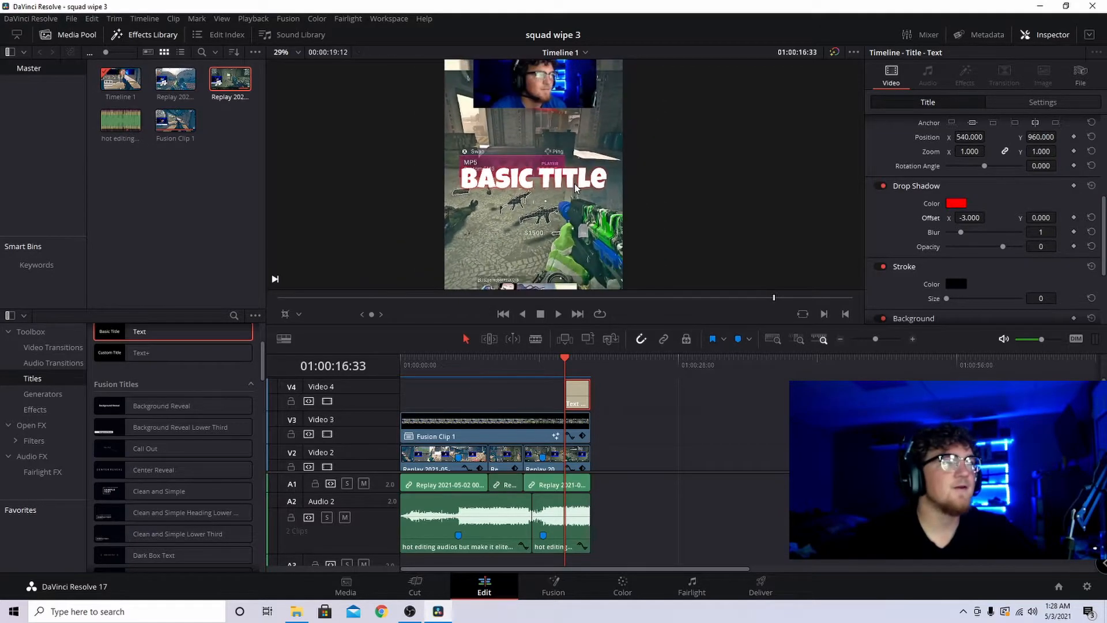
scroll(577, 192, "up", 1)
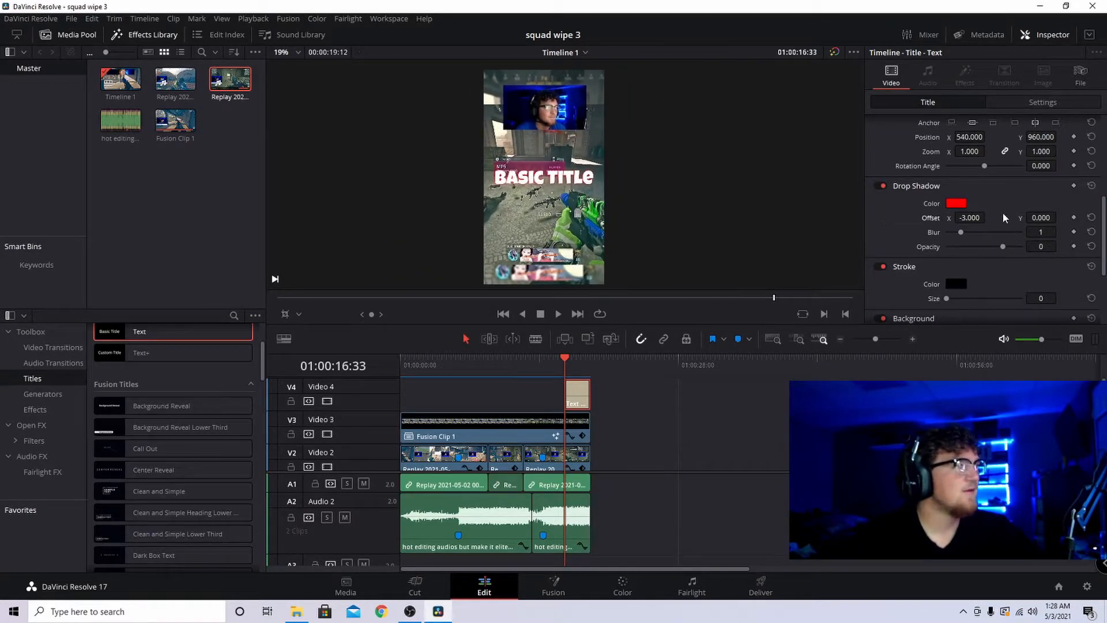
scroll(1041, 217, "up", 3)
left_click_drag(1043, 240, 1061, 240)
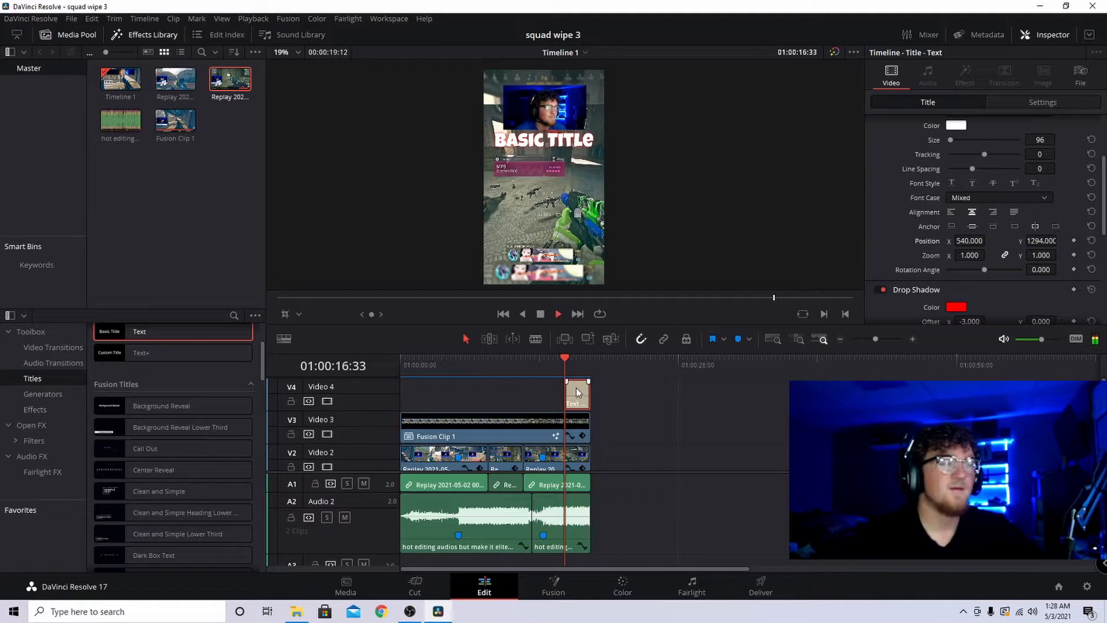
Step: Add a steep fade-out of about 5 seconds to the second music clip on Audio 2 and listen to it
left_click(544, 365)
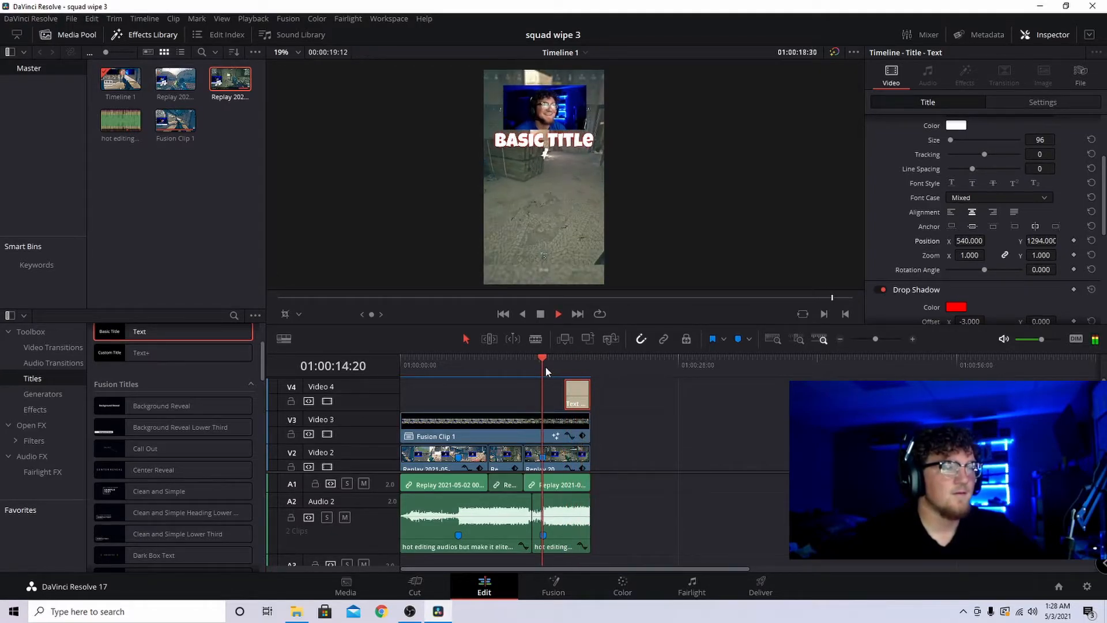
left_click(565, 503)
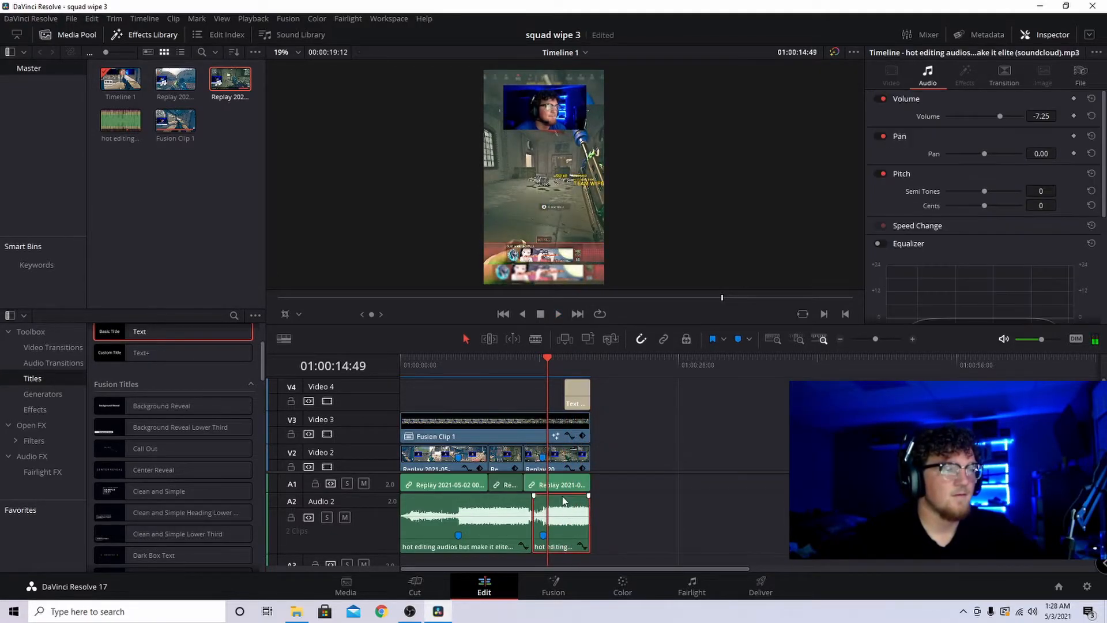
left_click_drag(588, 495, 542, 495)
key("space")
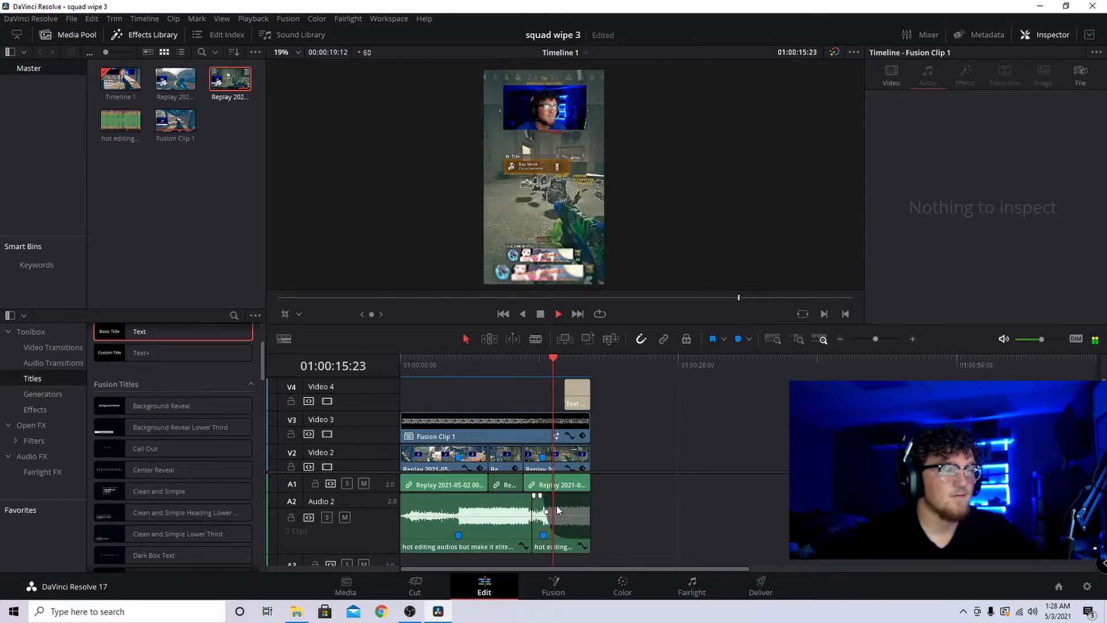
left_click(531, 366)
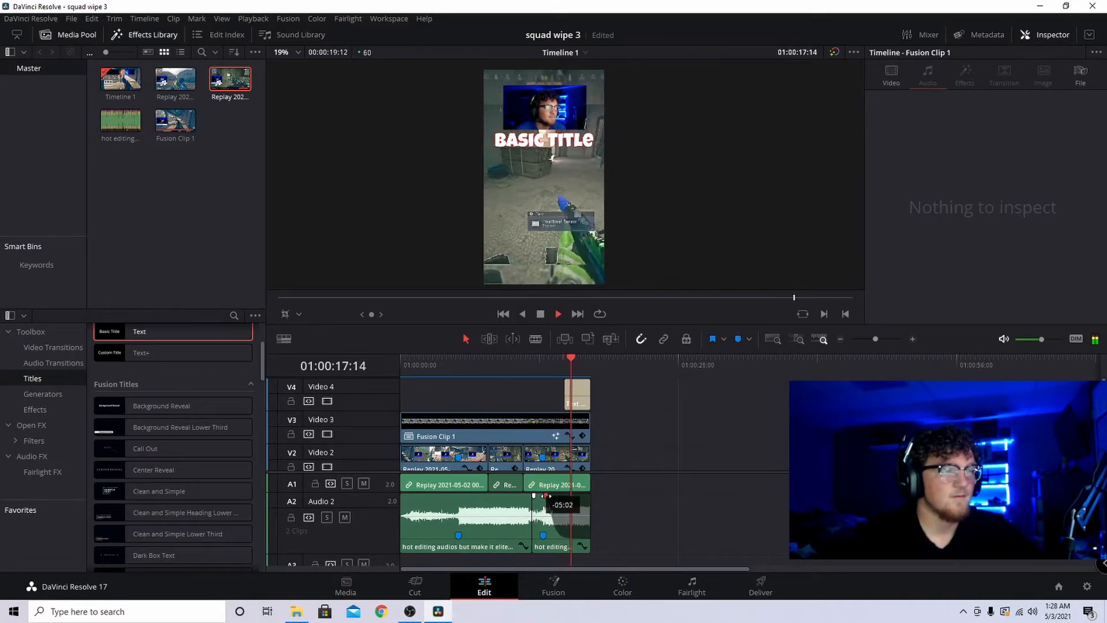
left_click(533, 363)
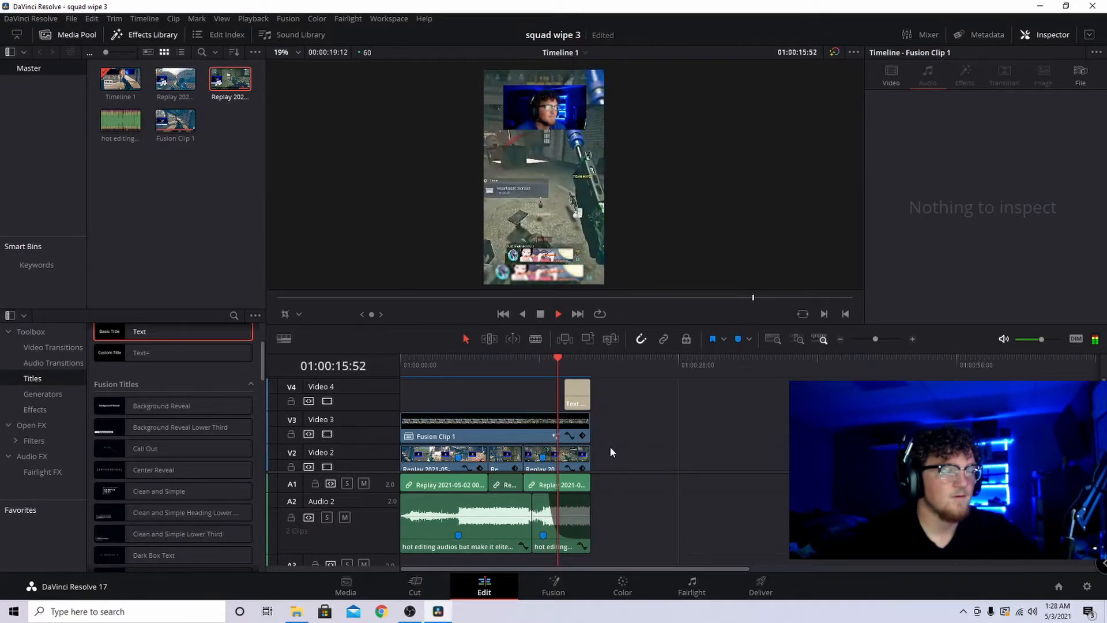
key("space")
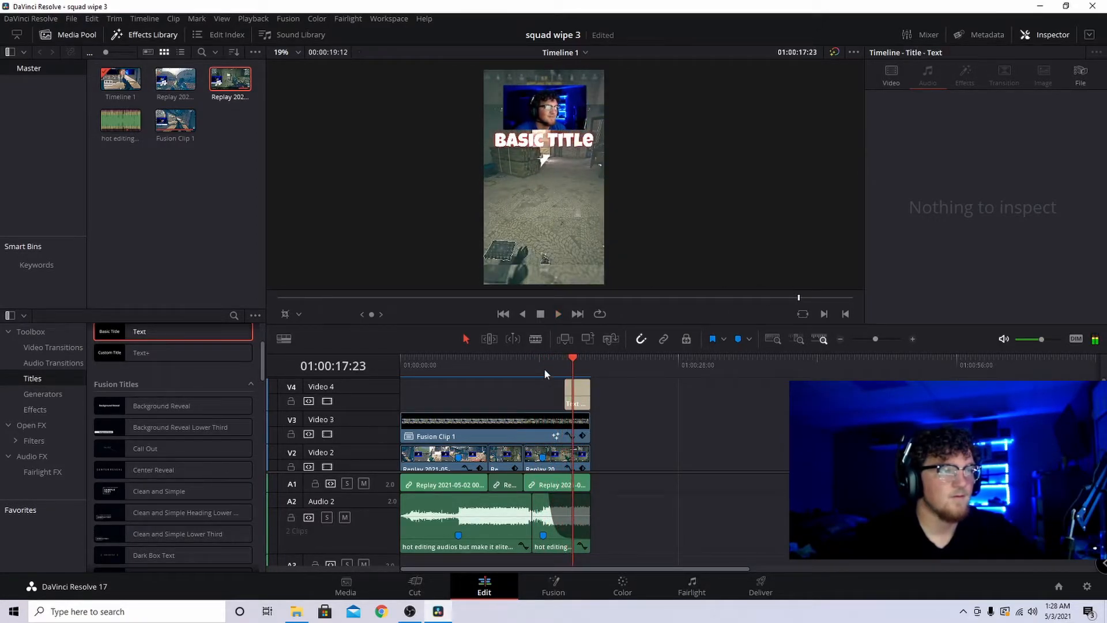
Step: Move the title earlier on Video 4 to start at 01:00:15:51 and change its text to "ah well"
left_click_drag(550, 361, 550, 361)
key("space")
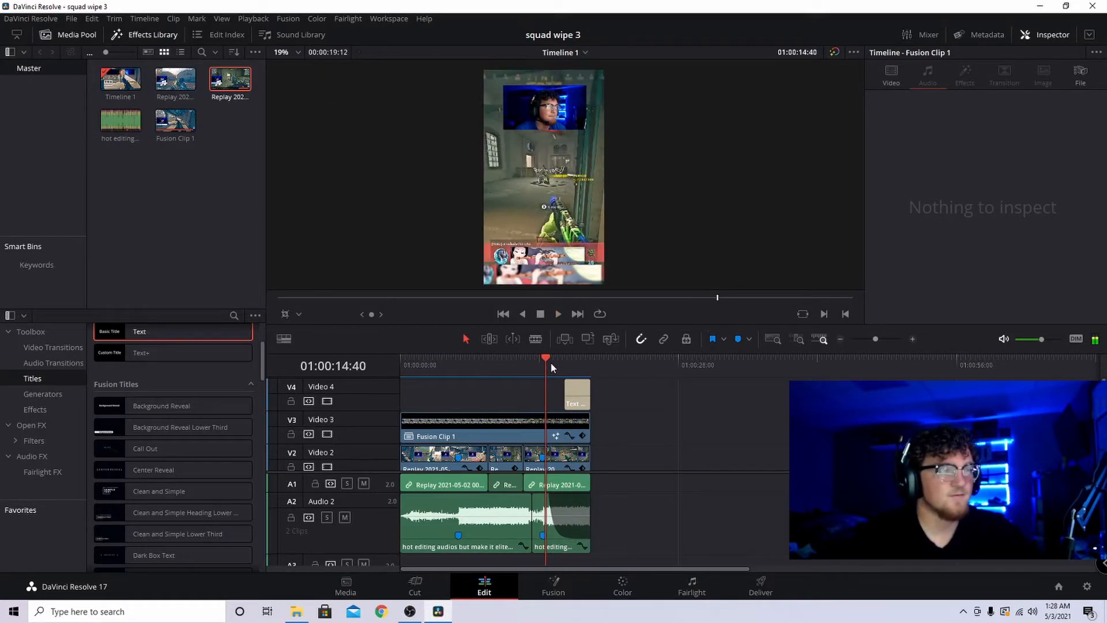
key("space")
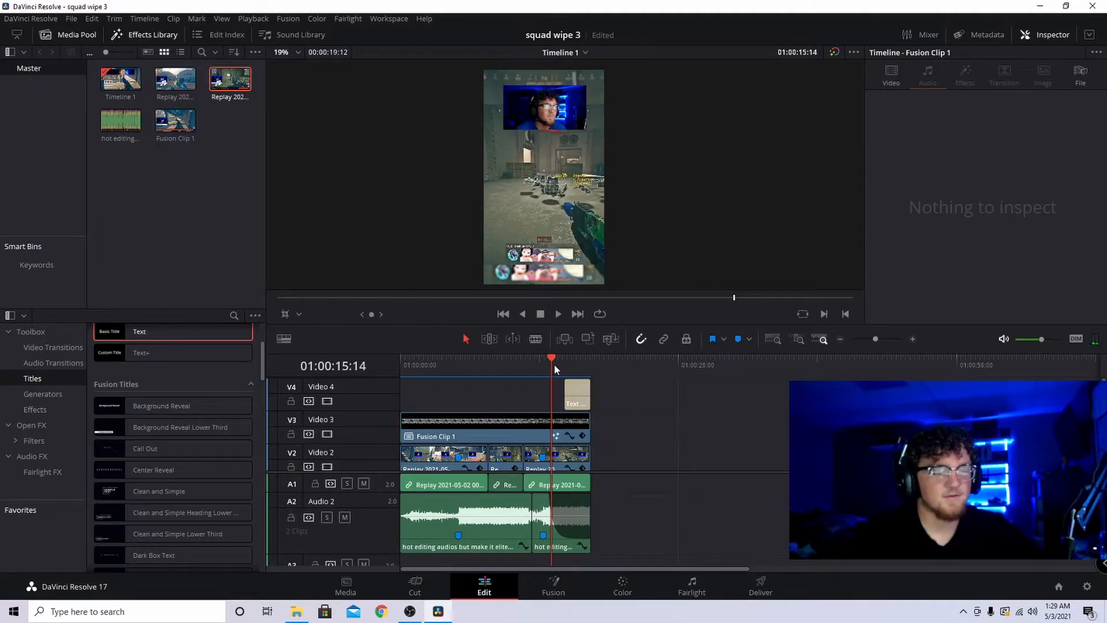
key("space")
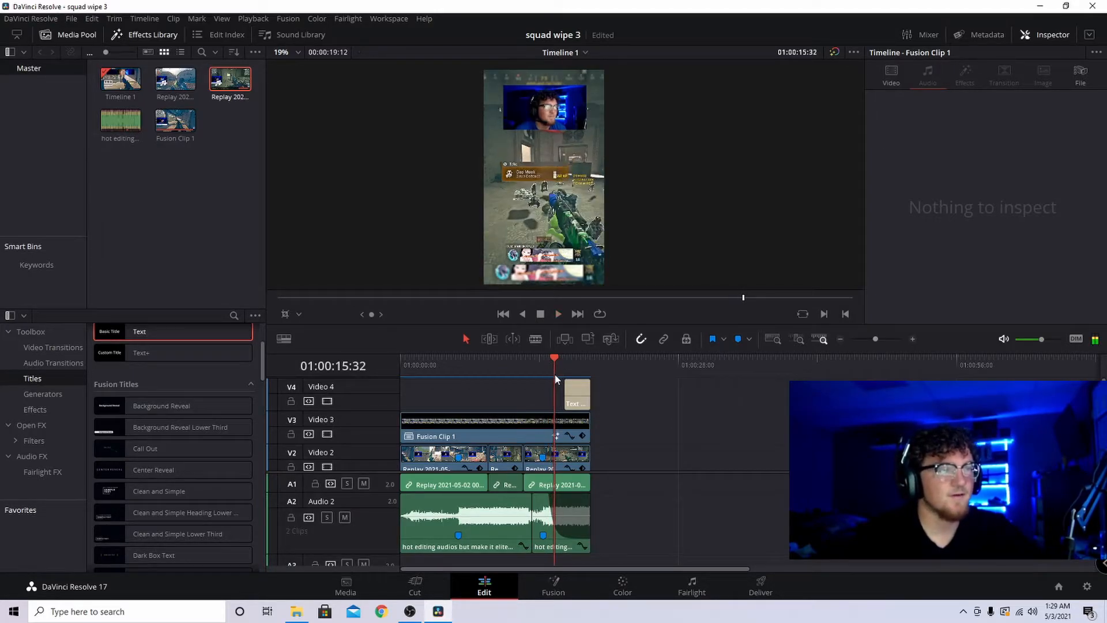
left_click_drag(581, 398, 576, 398)
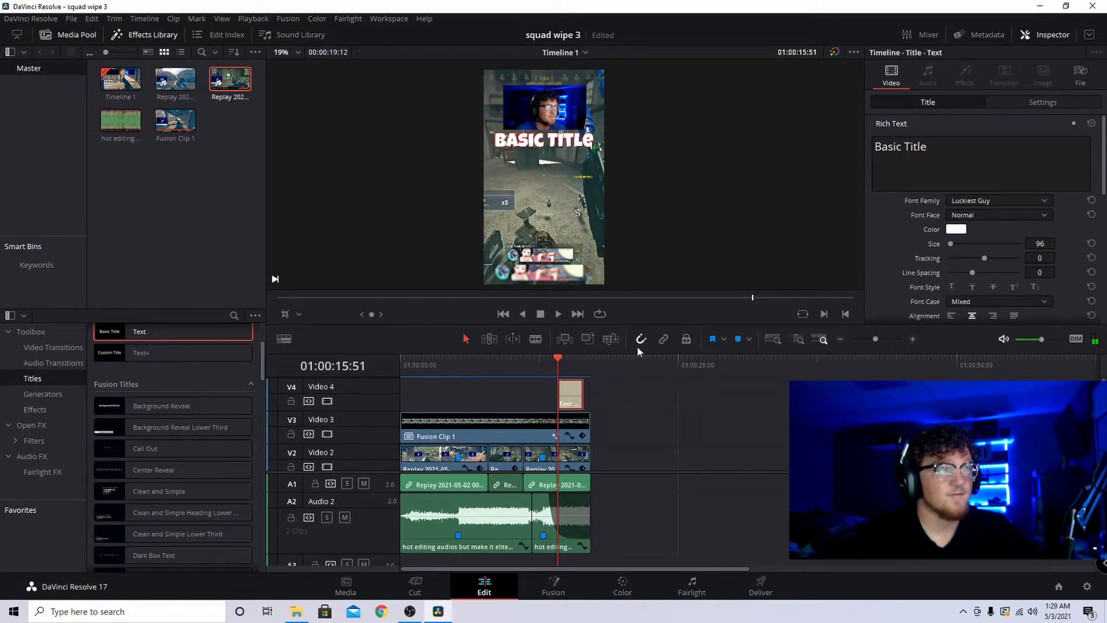
triple_click(988, 147)
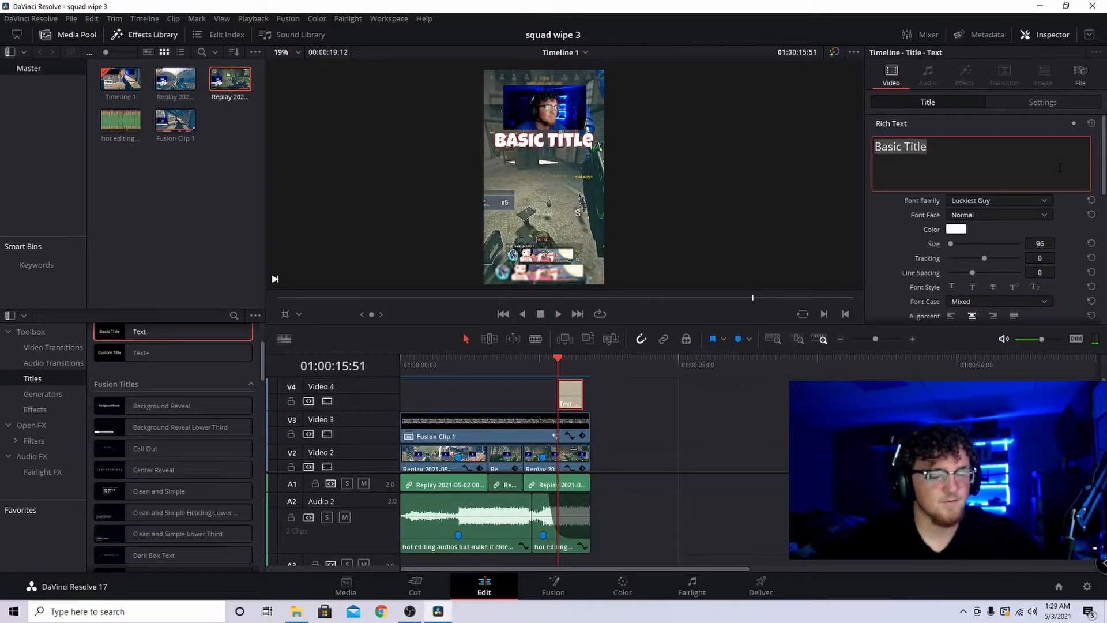
type("ah well")
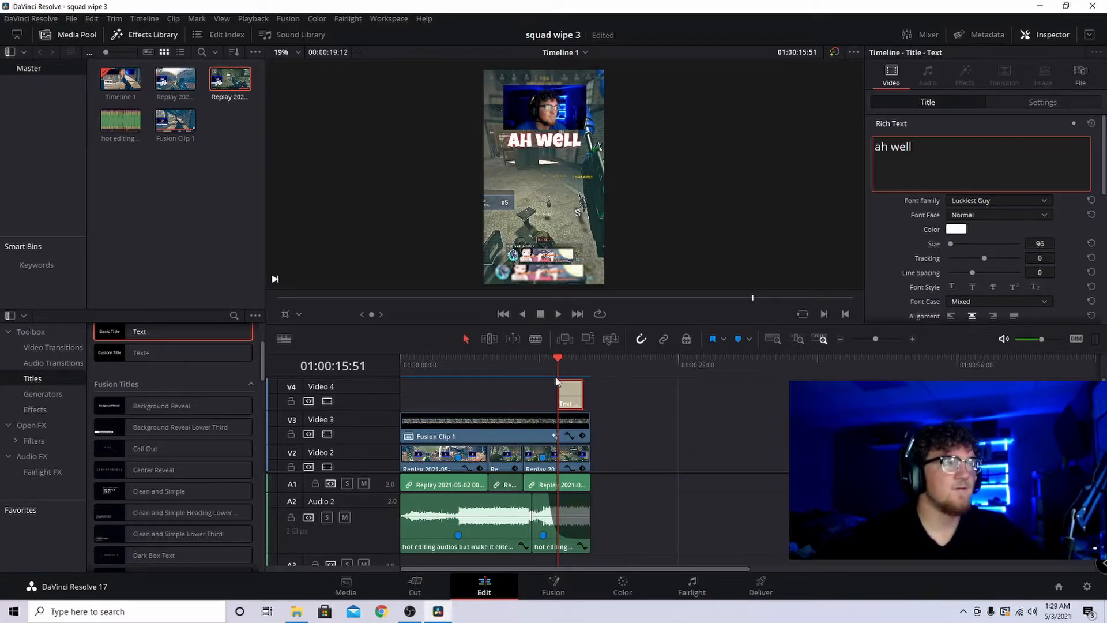
Step: Keyframe the title's position at 01:00:15:51 with X at -352, outside the frame
scroll(923, 194, "down", 5)
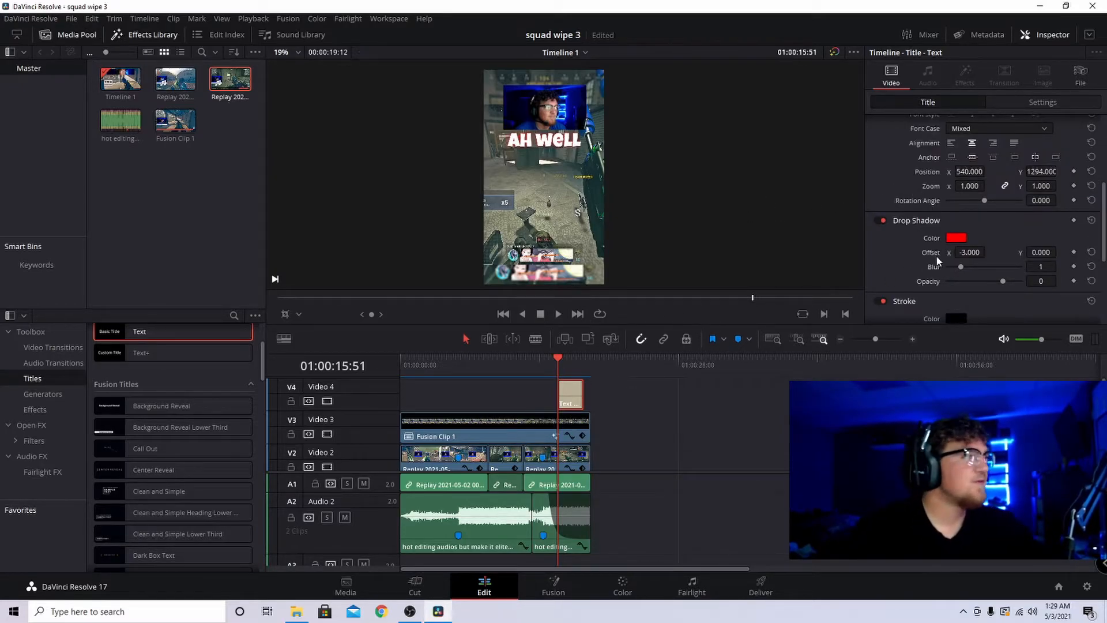
scroll(1038, 190, "up", 2)
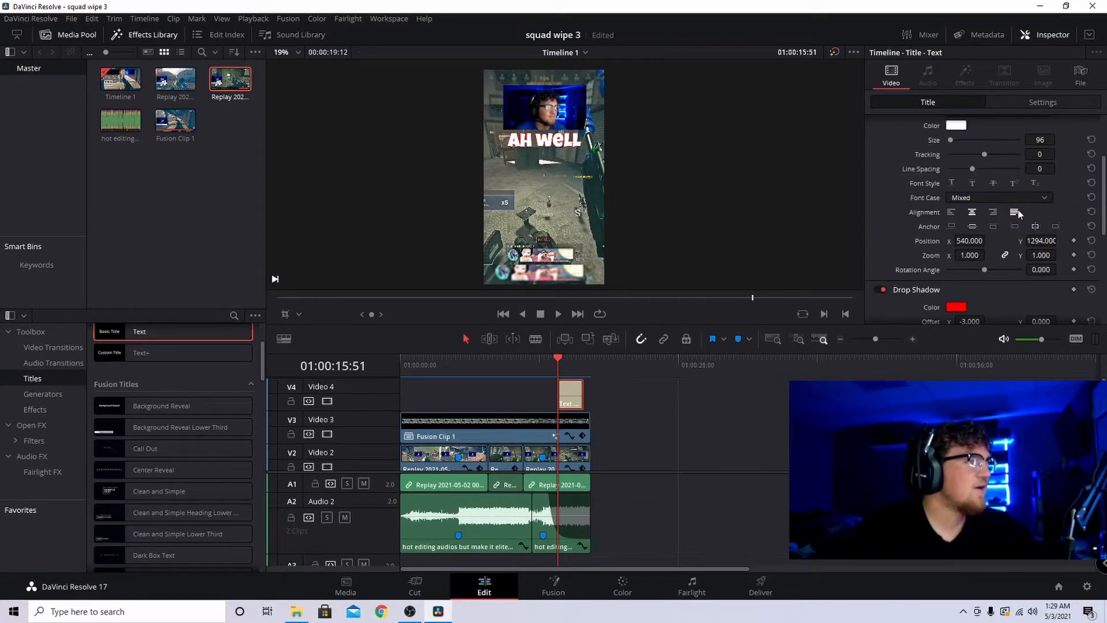
left_click(1073, 241)
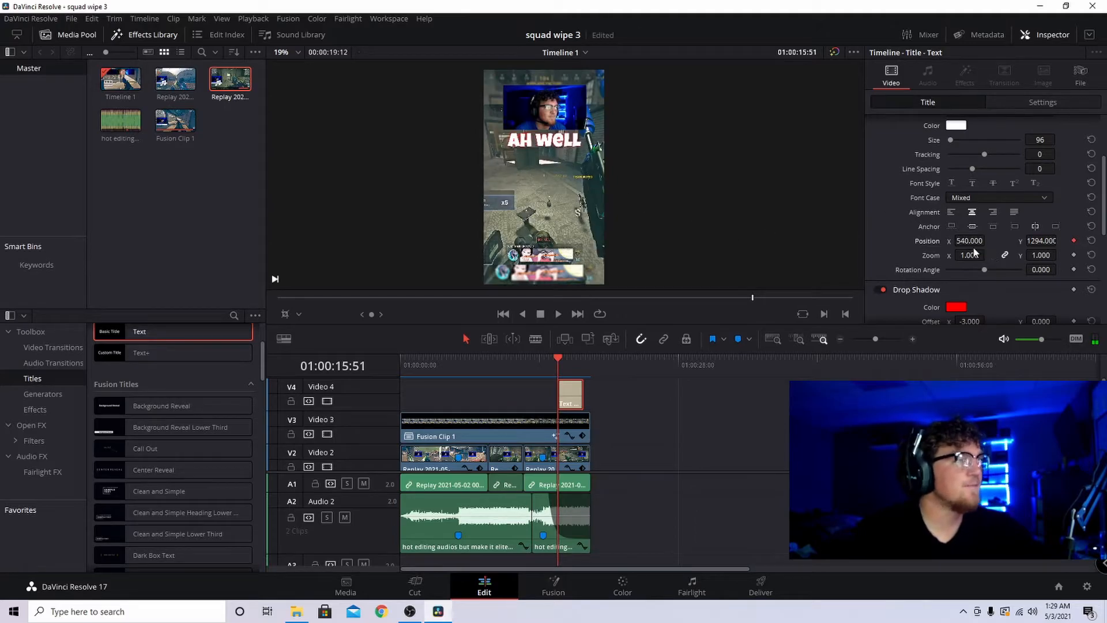
left_click_drag(969, 241, 457, 241)
key("Right")
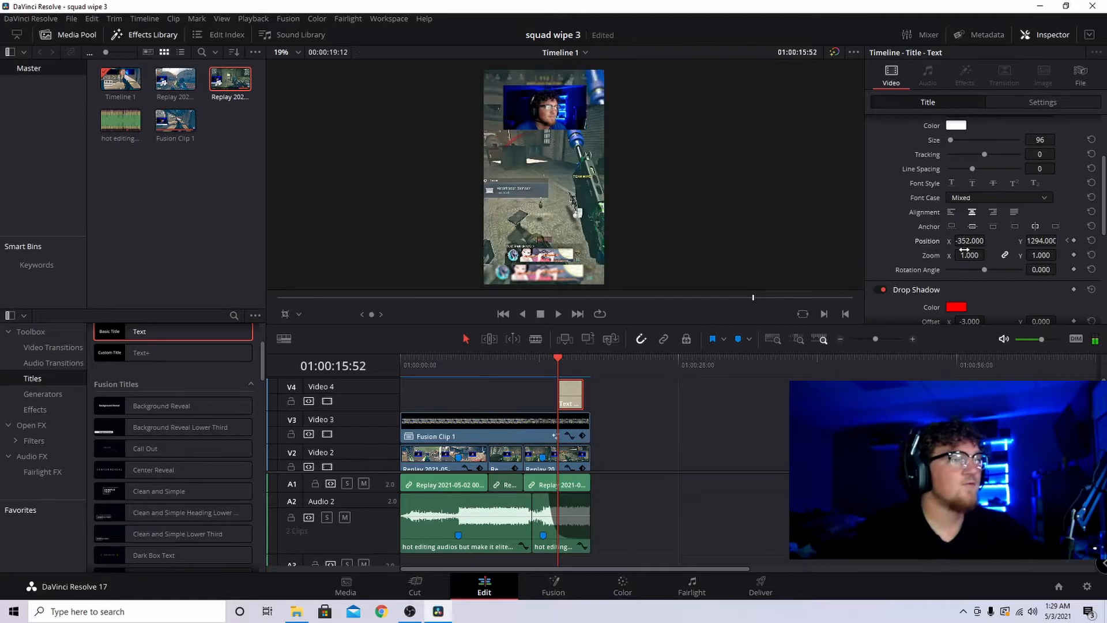
Step: Keyframe the title sliding past centre at 01:00:15:53 and back to about X 551 at 01:00:15:54, and play the animation
key("Right")
left_click_drag(964, 241, 988, 240)
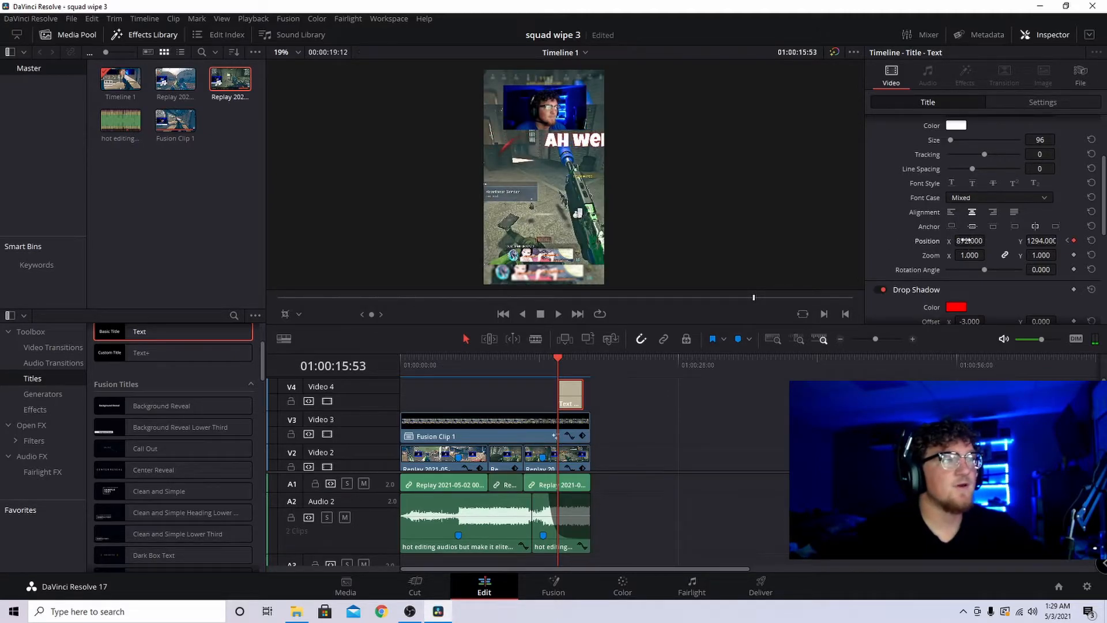
key("Right")
left_click_drag(980, 240, 965, 241)
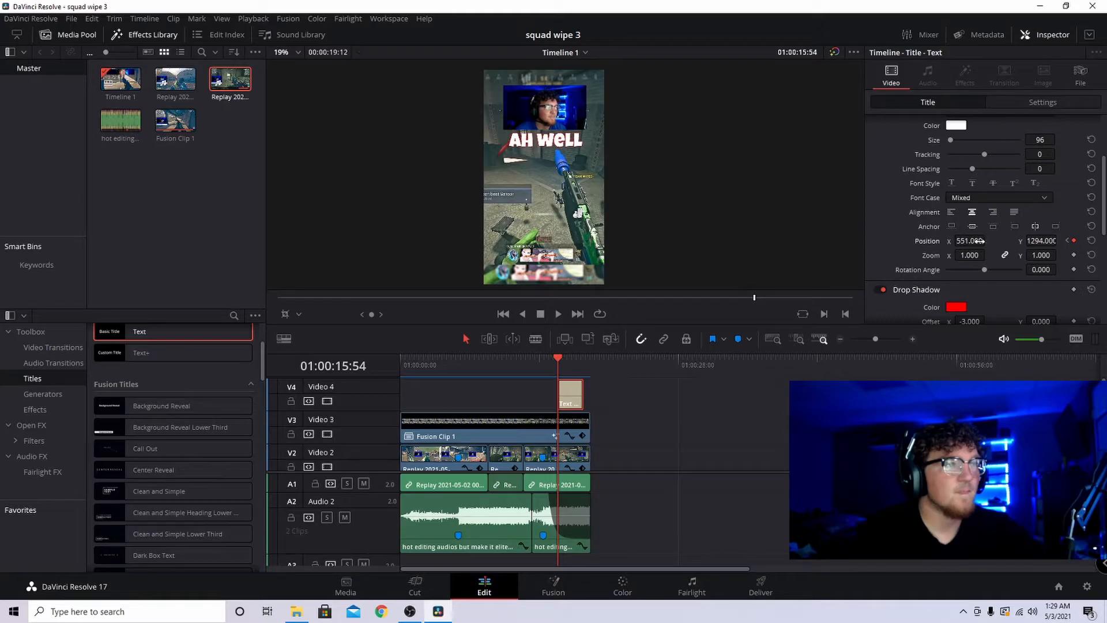
left_click(545, 358)
key("space")
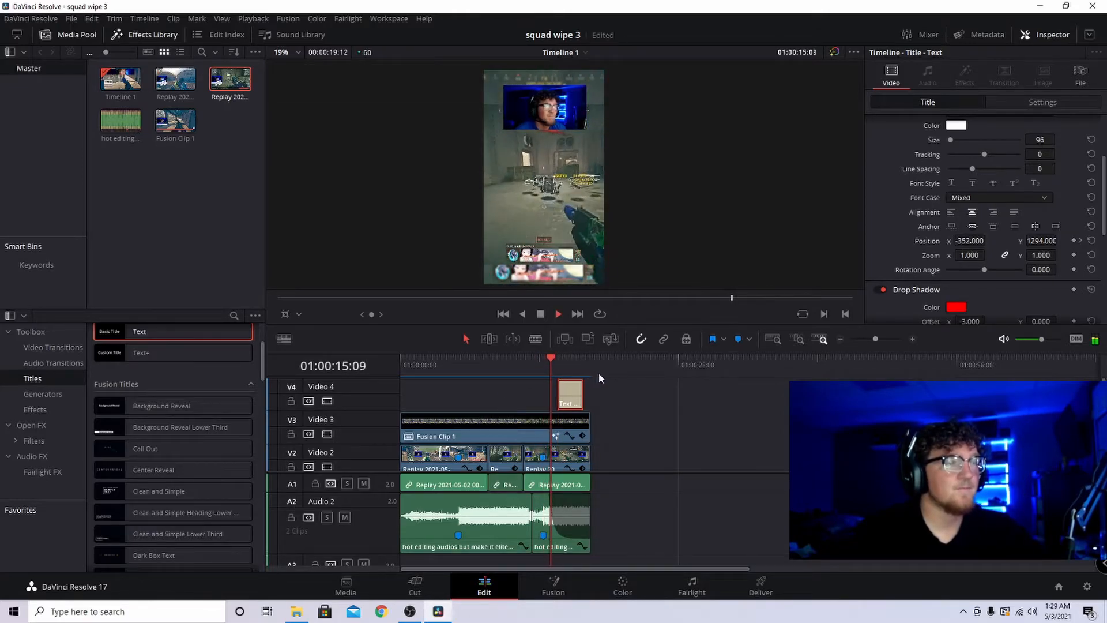
Step: Return to the title's first frame at 01:00:15:51 and keyframe its zoom at 1.000
key("space")
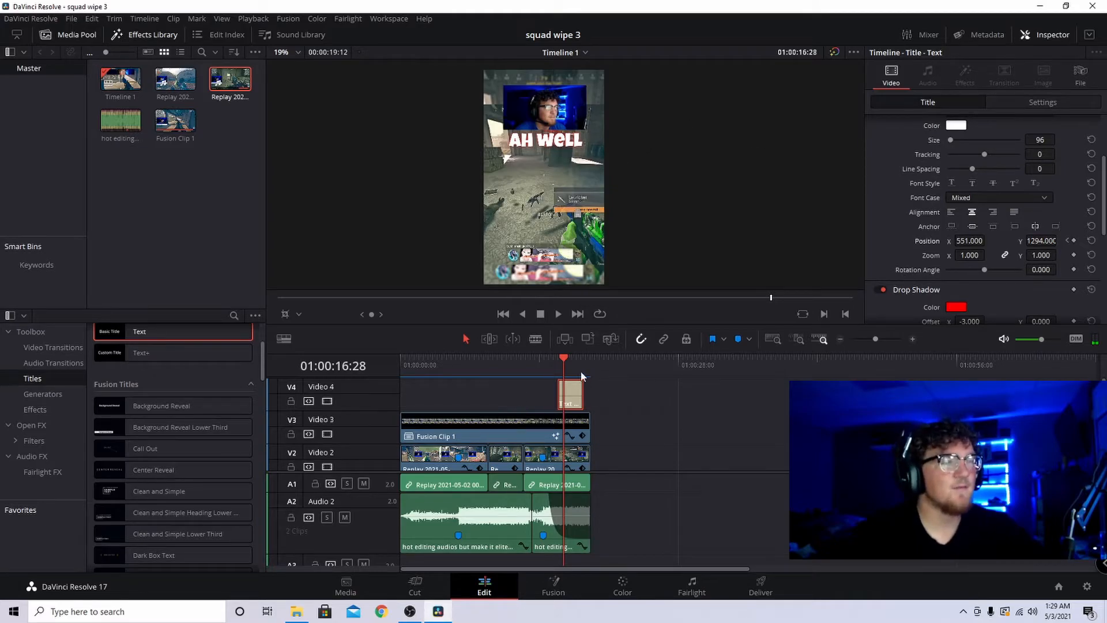
left_click(557, 363)
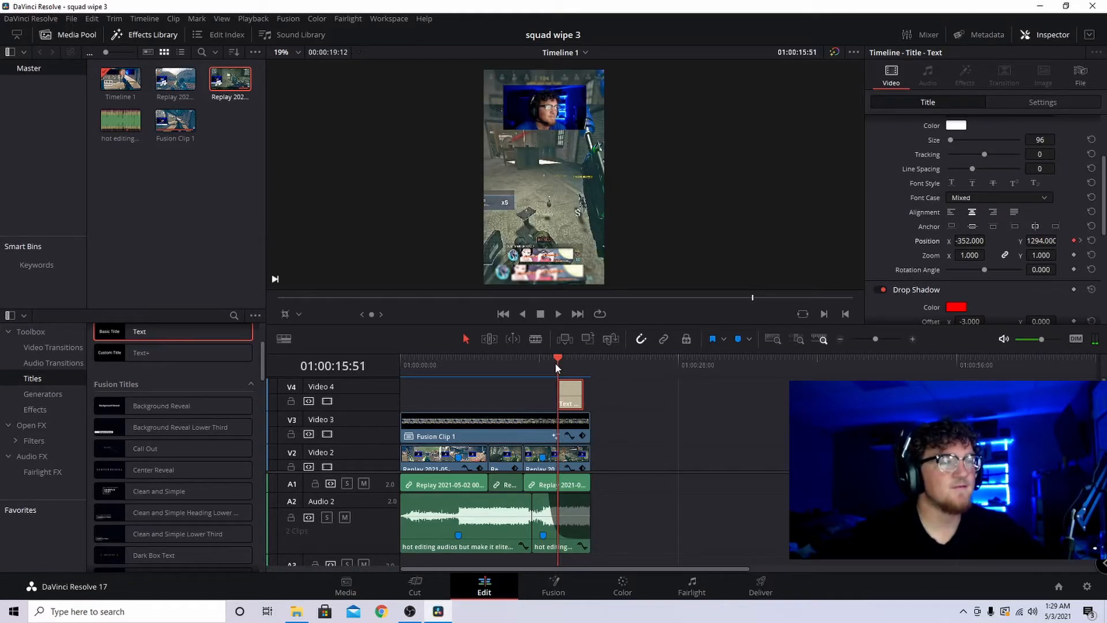
left_click(1079, 242)
left_click(1067, 241)
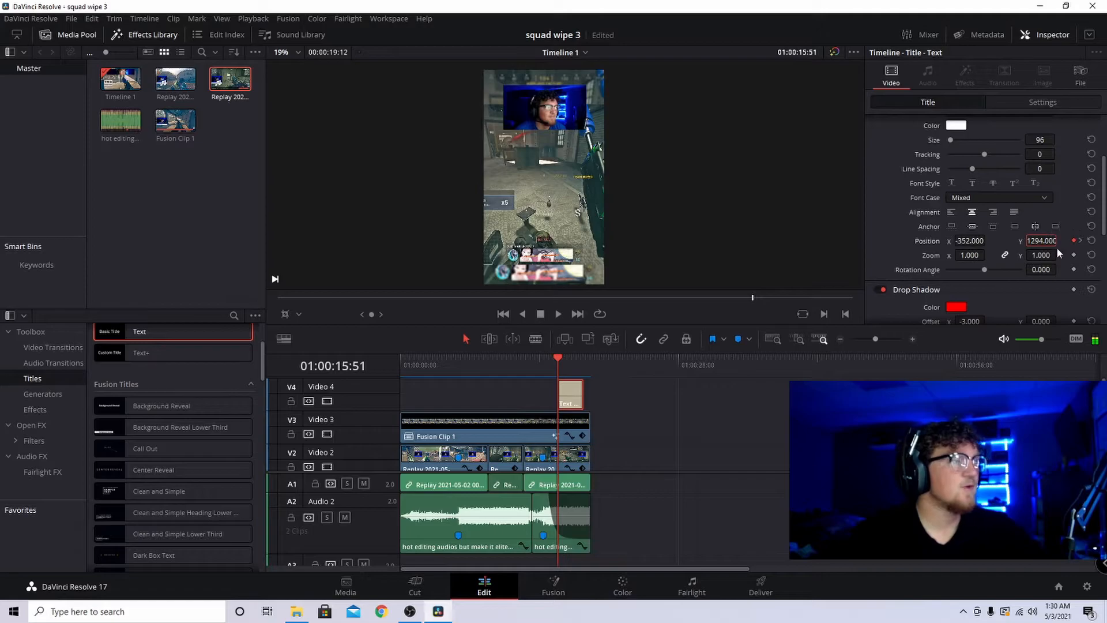
left_click(1074, 255)
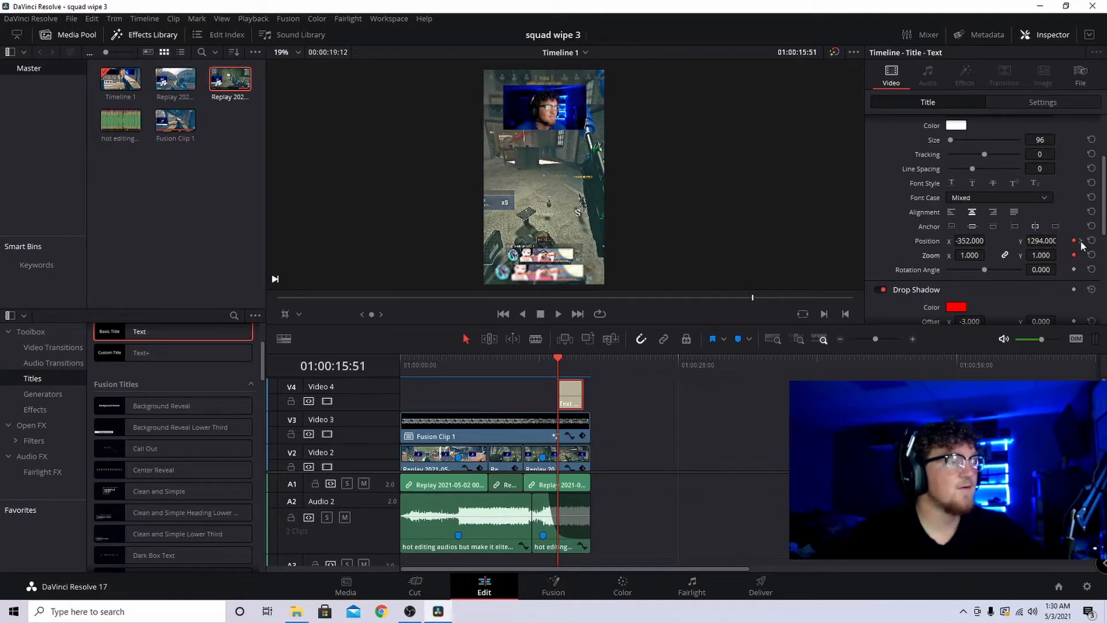
Step: Keyframe the title's zoom to 3.650 at 01:00:15:53 and back to 1.000 at 01:00:15:54, matching the position keyframes
left_click(1080, 242)
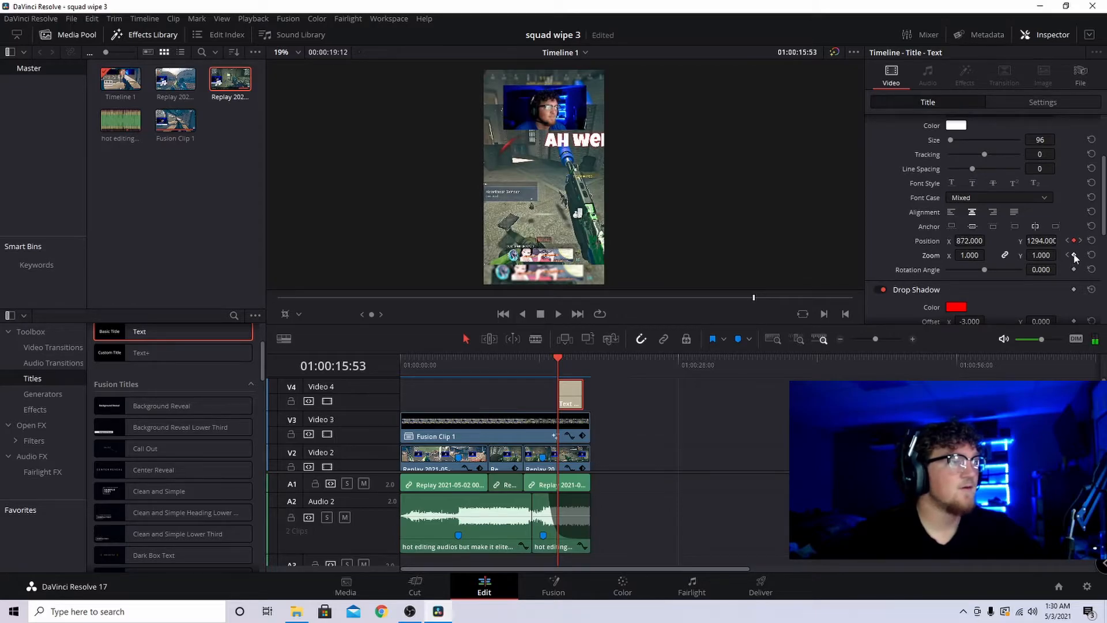
left_click_drag(1047, 255, 1103, 256)
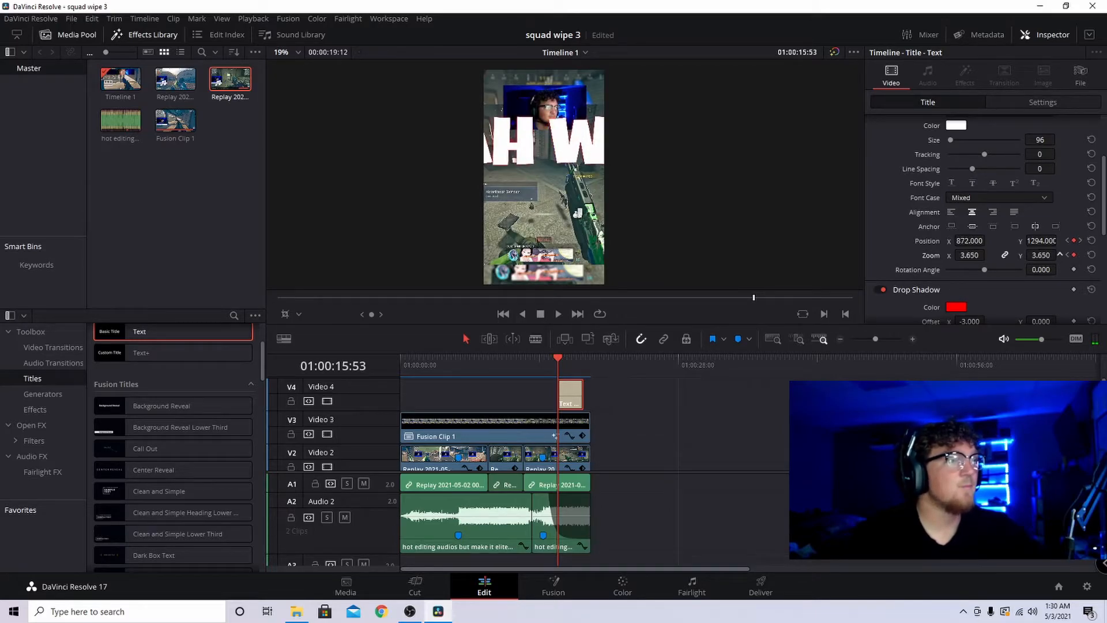
left_click(1081, 243)
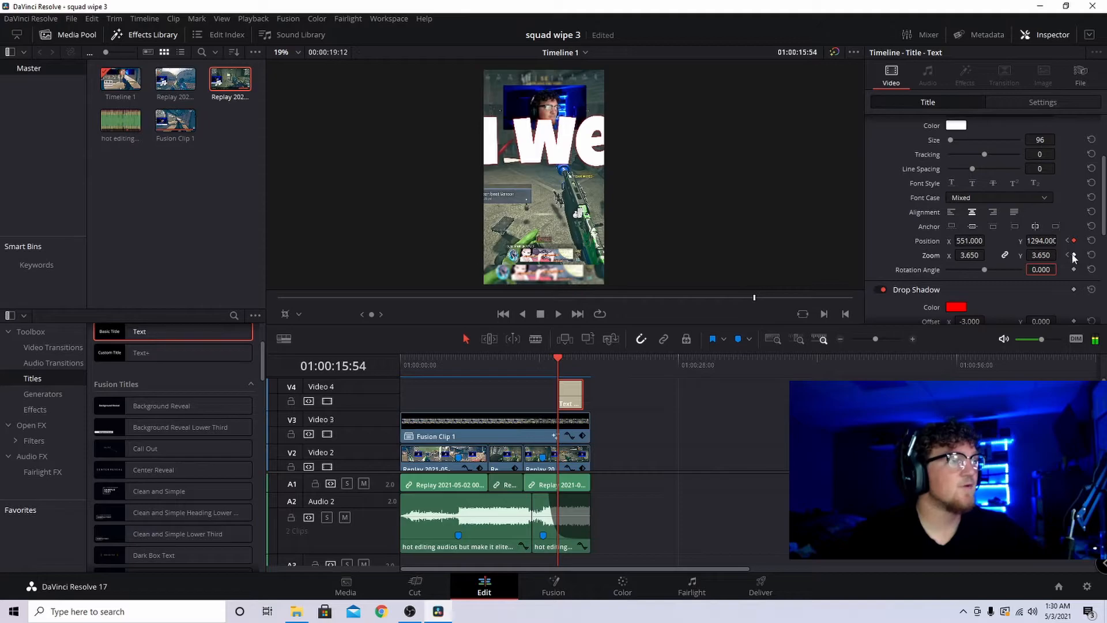
mouse_move(1049, 256)
left_mouse_down()
mouse_move(991, 256)
mouse_move(1036, 257)
left_mouse_up()
Step: Play the title's entrance repeatedly to check the zoom and slide animation against the audio
left_click(547, 365)
key("space")
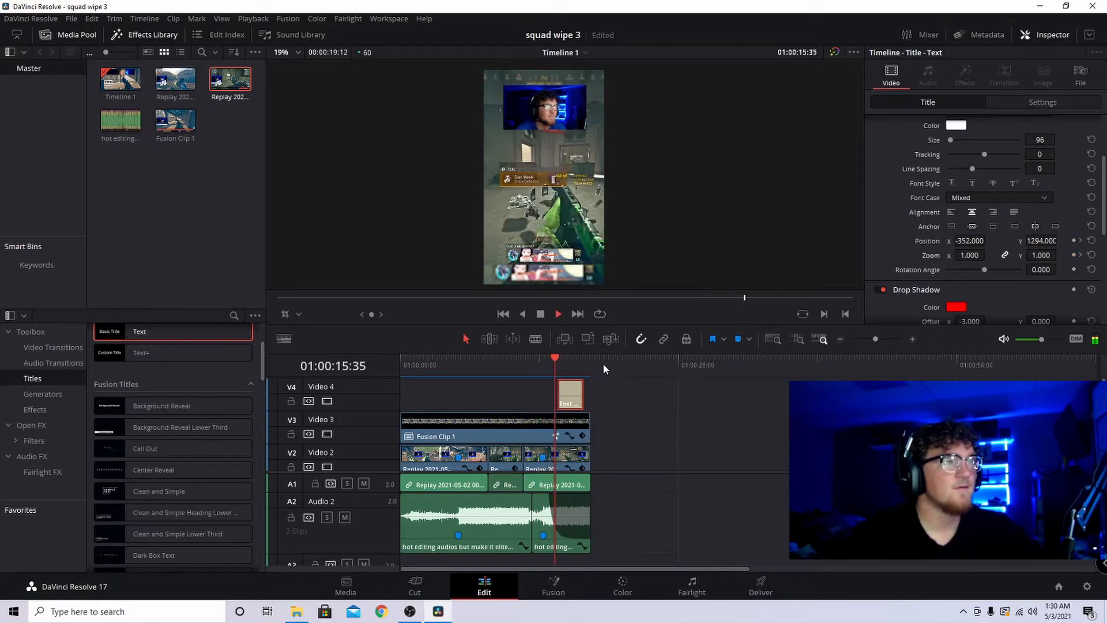
key("space")
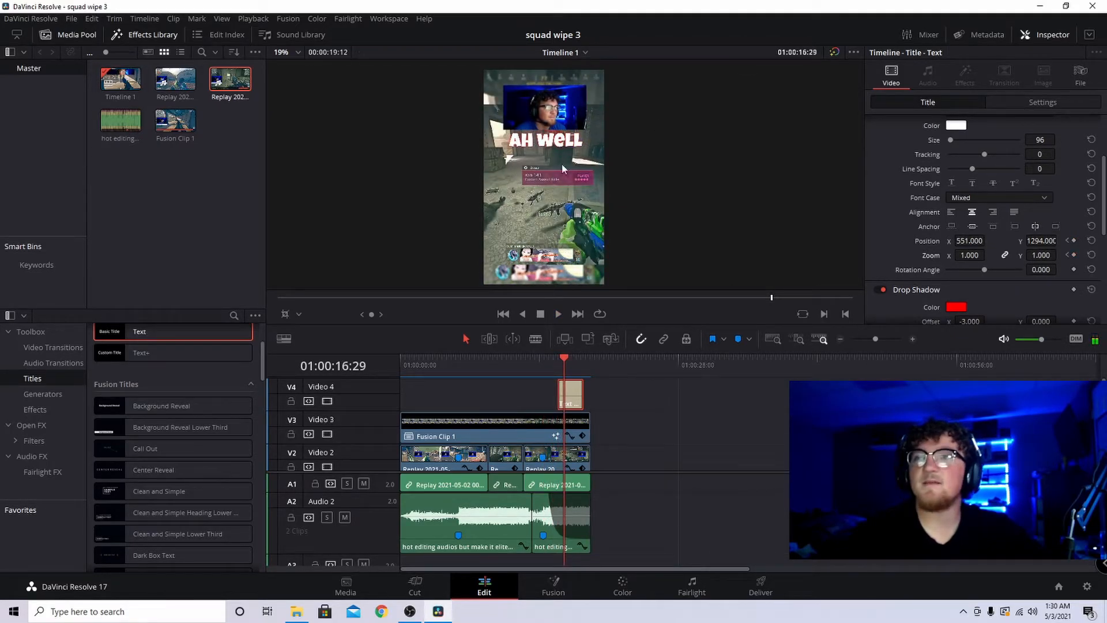
left_click(548, 364)
key("space")
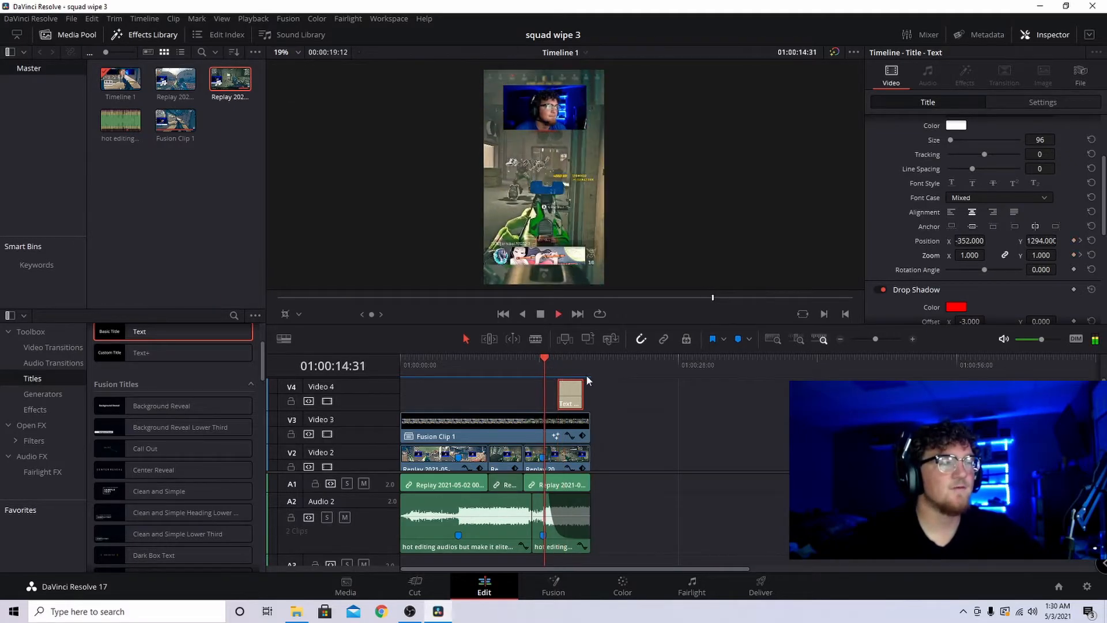
key("space")
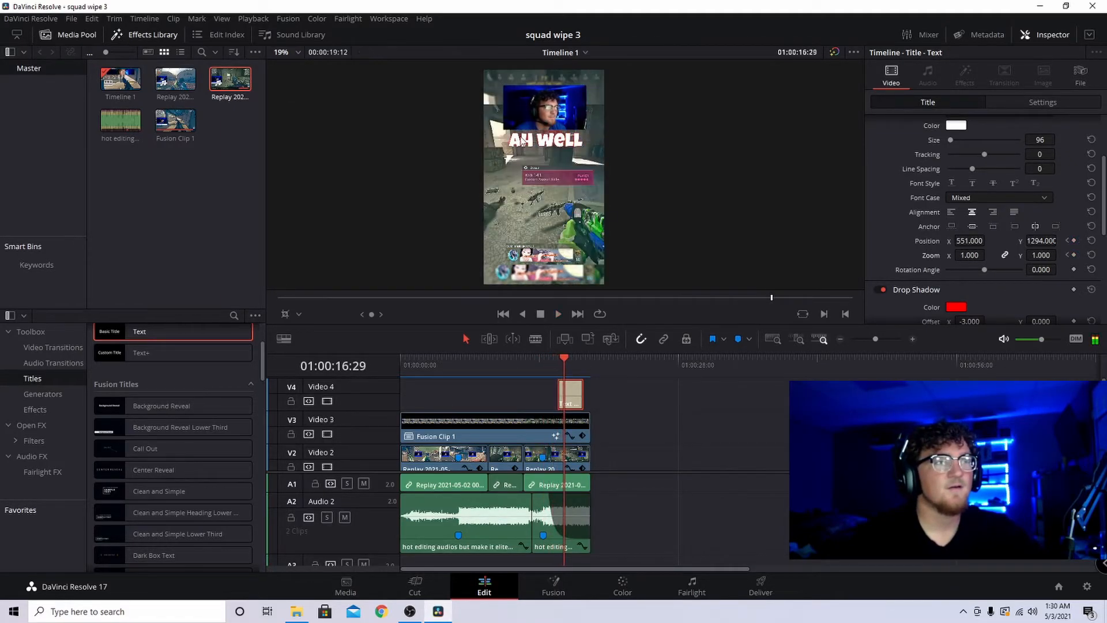
left_click_drag(875, 338, 880, 338)
left_click(735, 362)
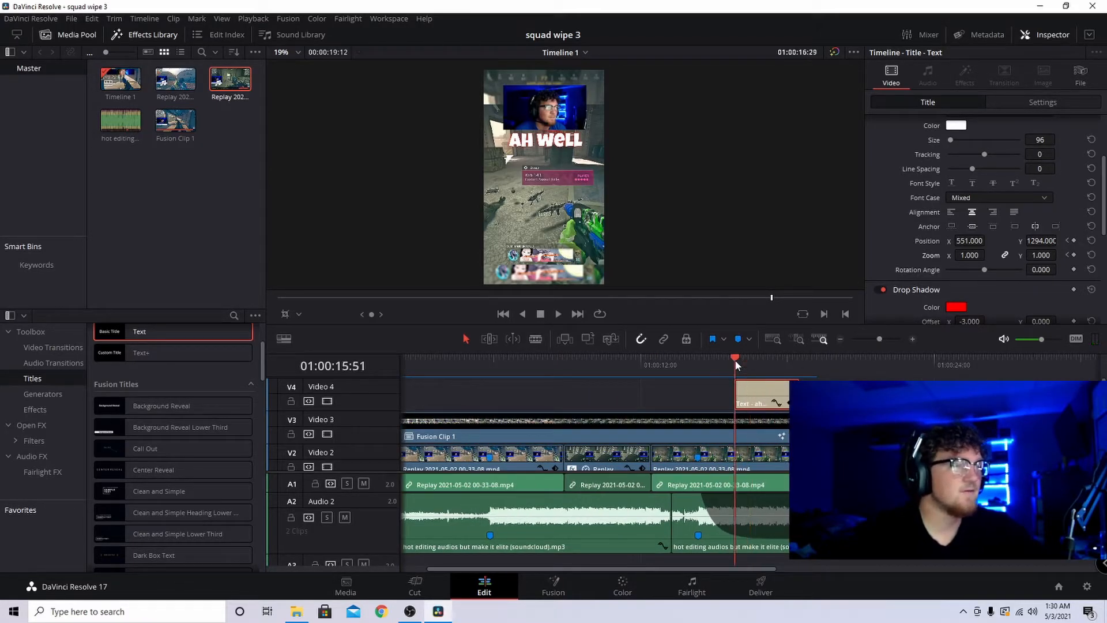
key("space")
left_click(734, 362)
key("space")
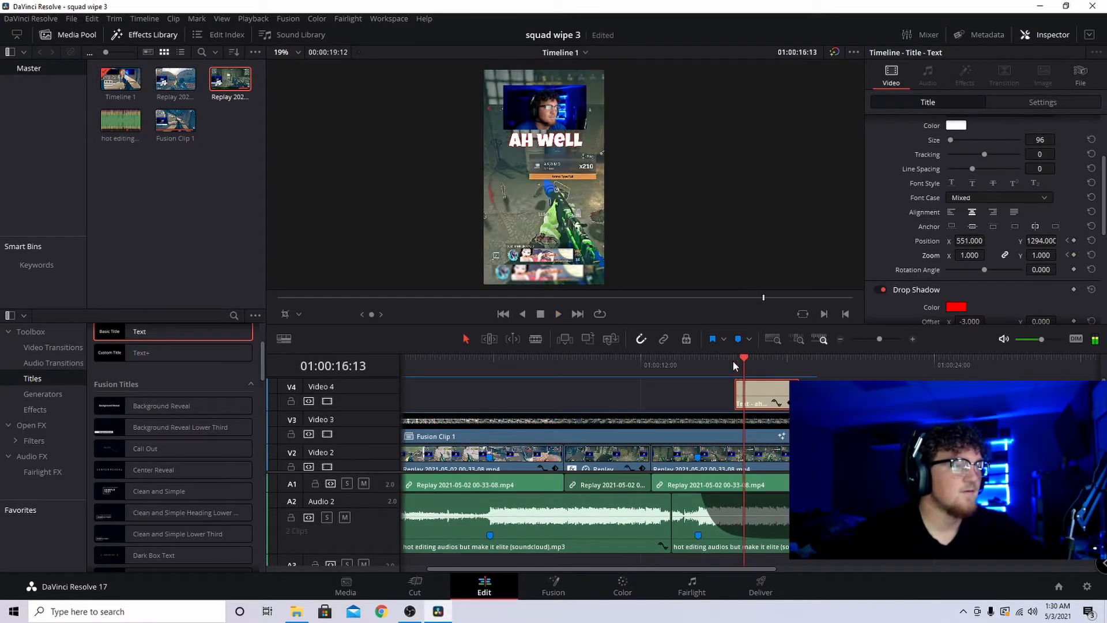
Step: Shift the "ah well" title slightly earlier on Video 4 to start at 01:00:15:46 and replay it to find where it should end
left_click(708, 365)
key("space")
key("space")
left_click(710, 364)
key("space")
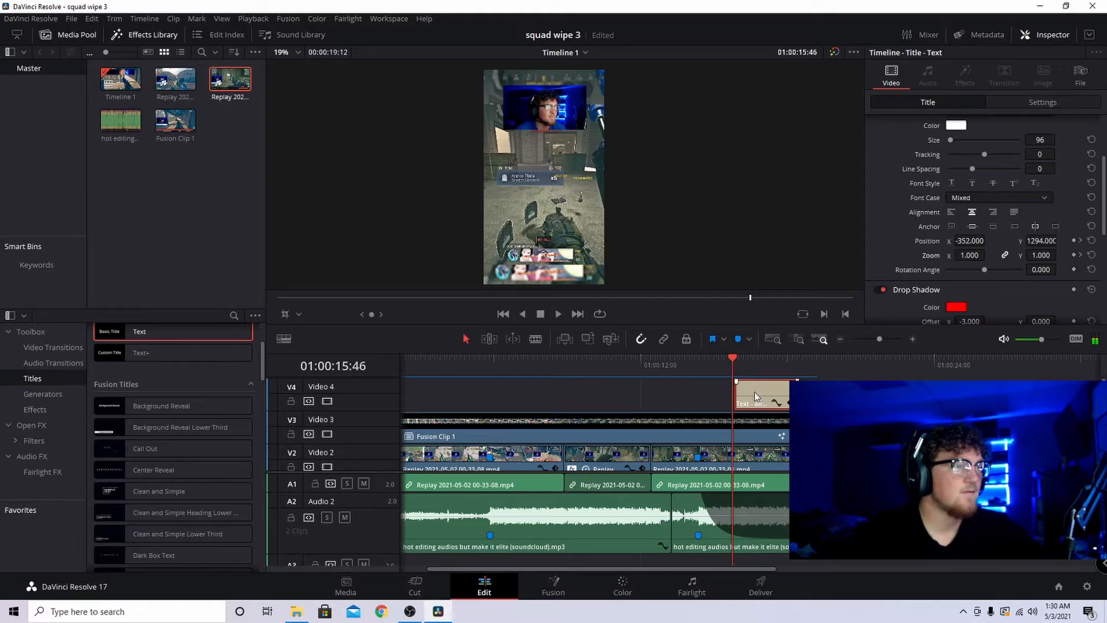
key("space")
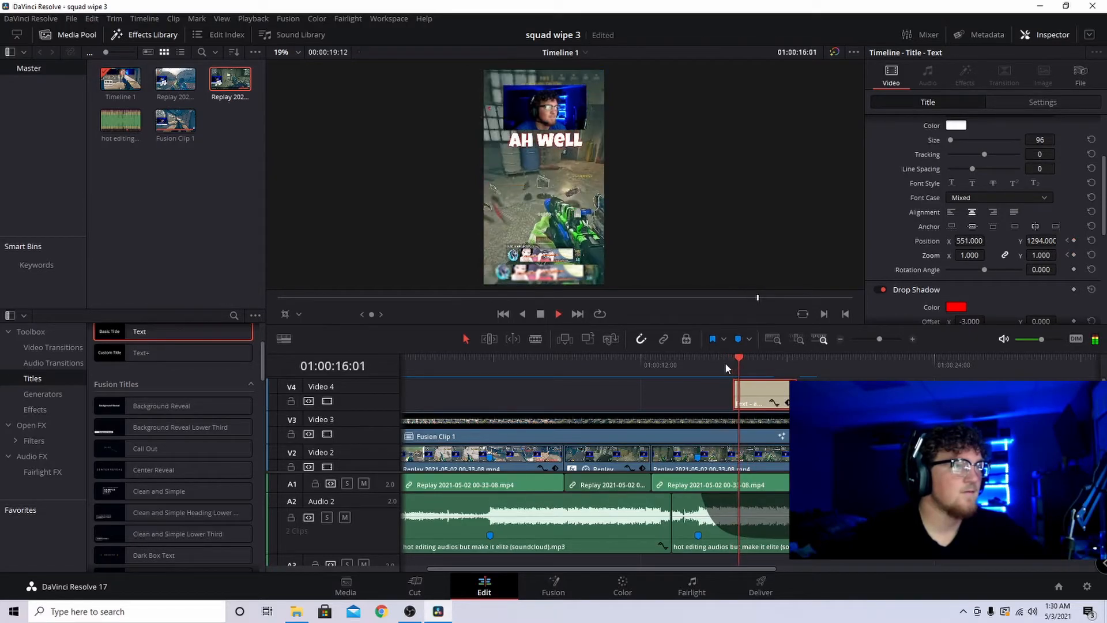
left_click(715, 365)
left_click(715, 365)
left_click(720, 365)
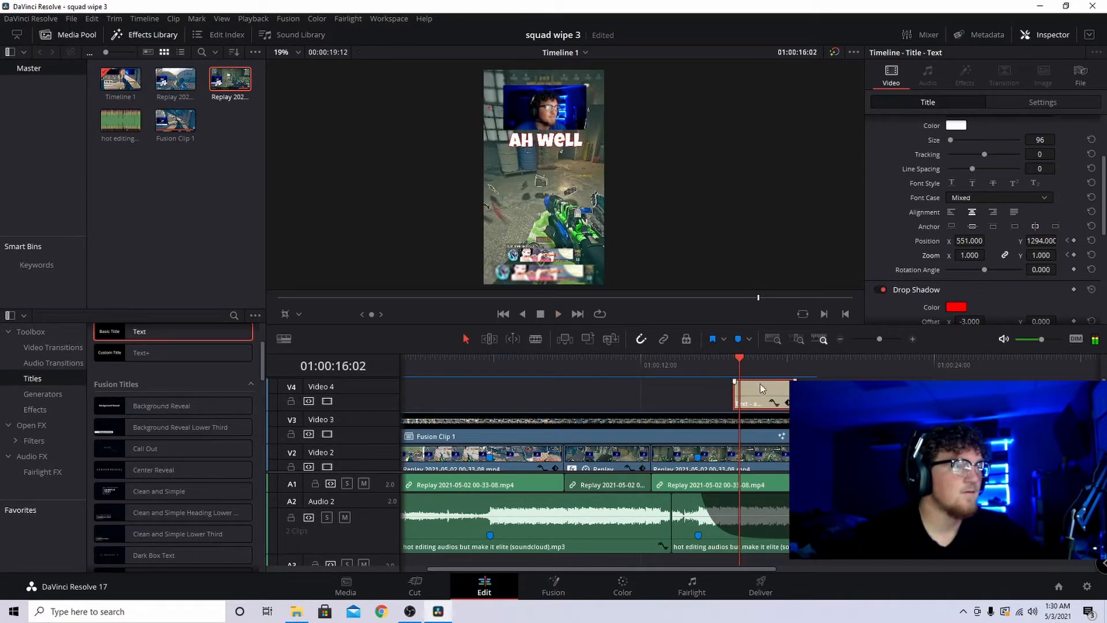
Step: Trim the end of the "ah well" title to 01:00:16:02 and paste a copy of it directly after it on Video 4
left_click_drag(797, 389, 742, 389)
left_click(752, 390)
left_click(735, 389)
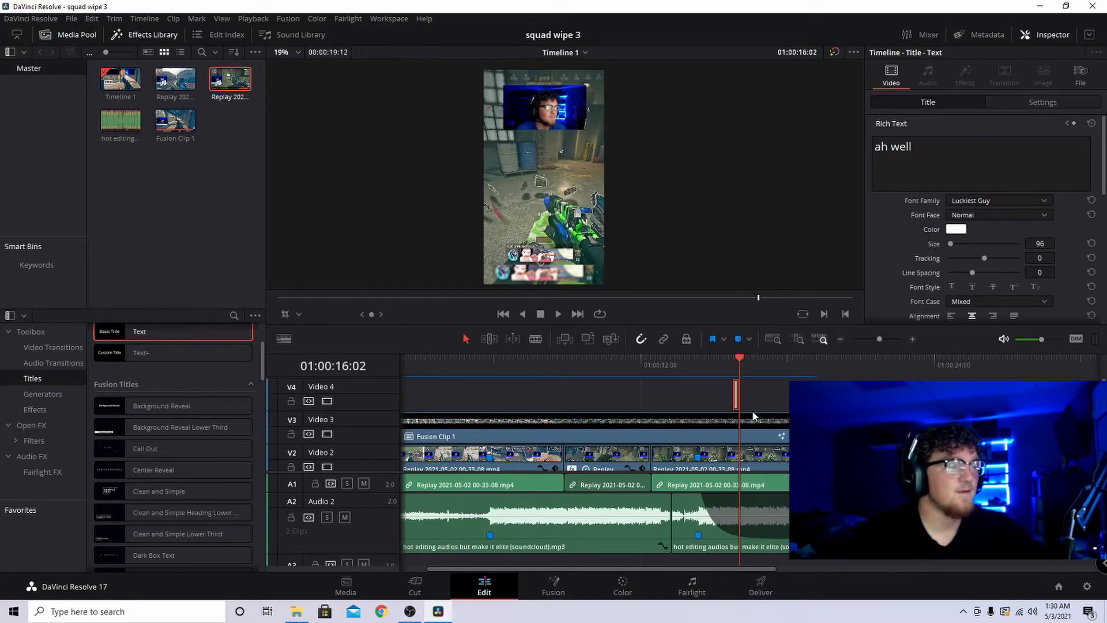
left_click(751, 392)
key("ctrl+v")
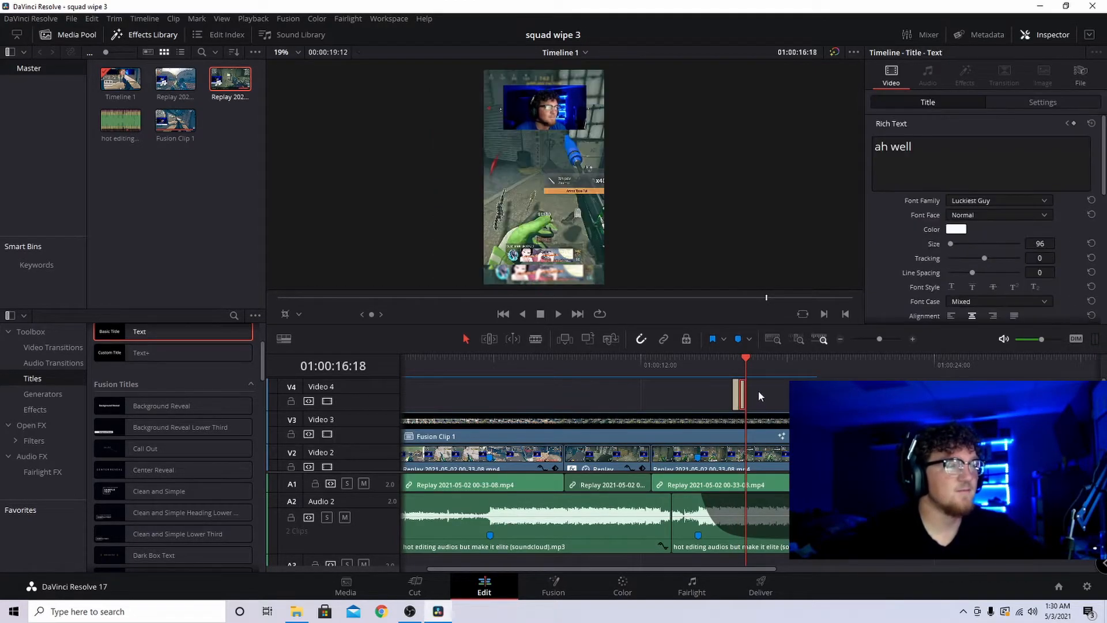
Step: Change the text of the copied title at 01:00:16:02 to "he was"
left_click(740, 368)
left_click(968, 165)
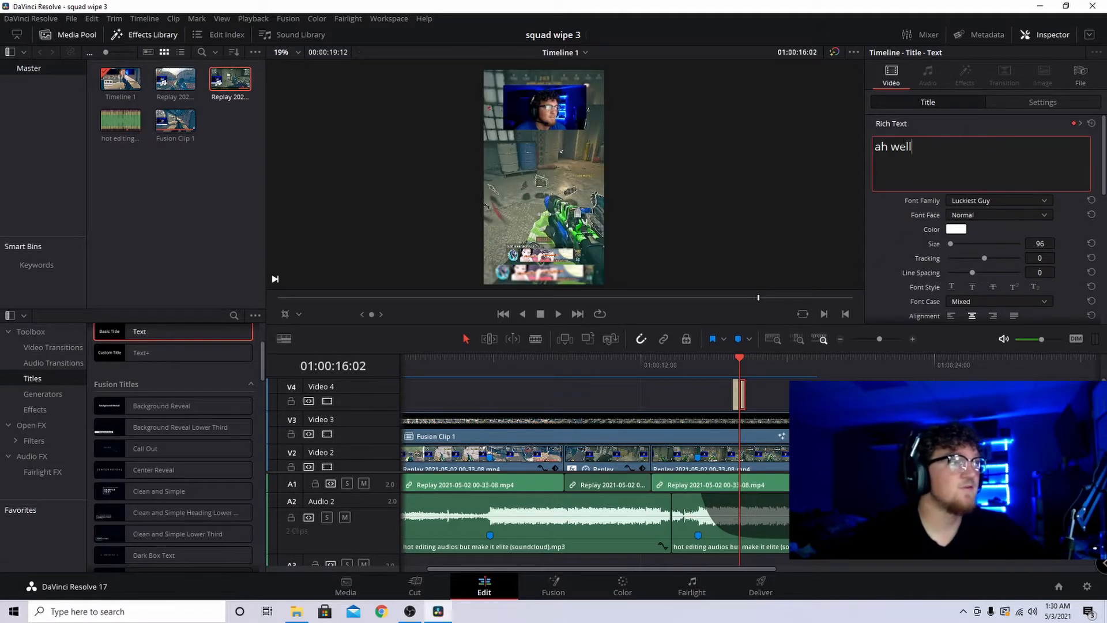
key("ctrl+a")
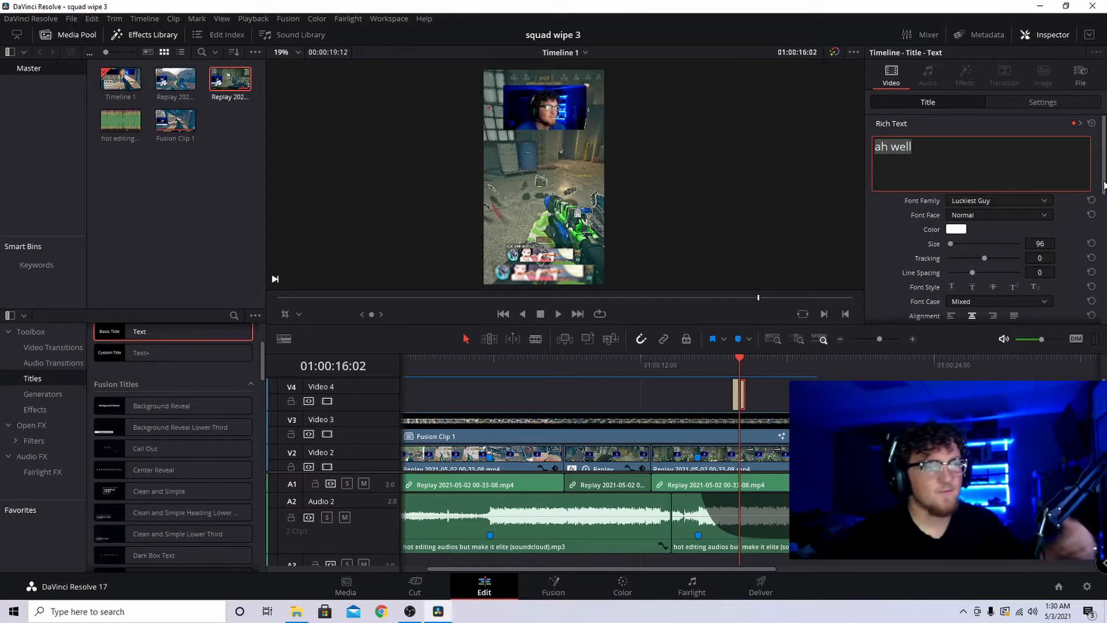
type("he was")
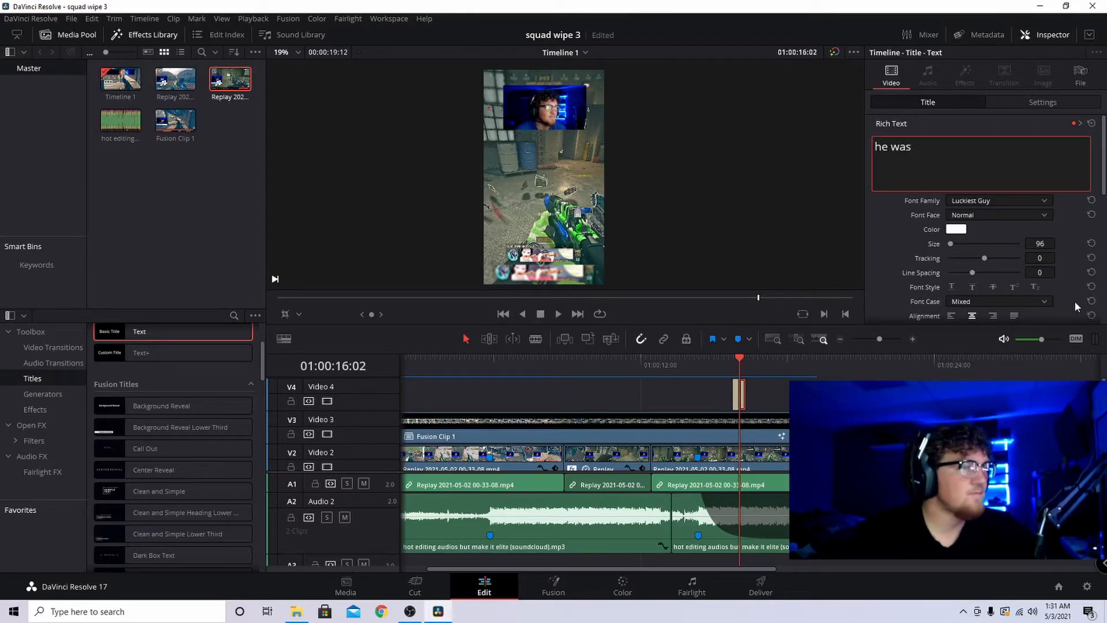
Step: Play through the two consecutive titles to check the timing of the "he was" text
left_click(730, 361)
key("space")
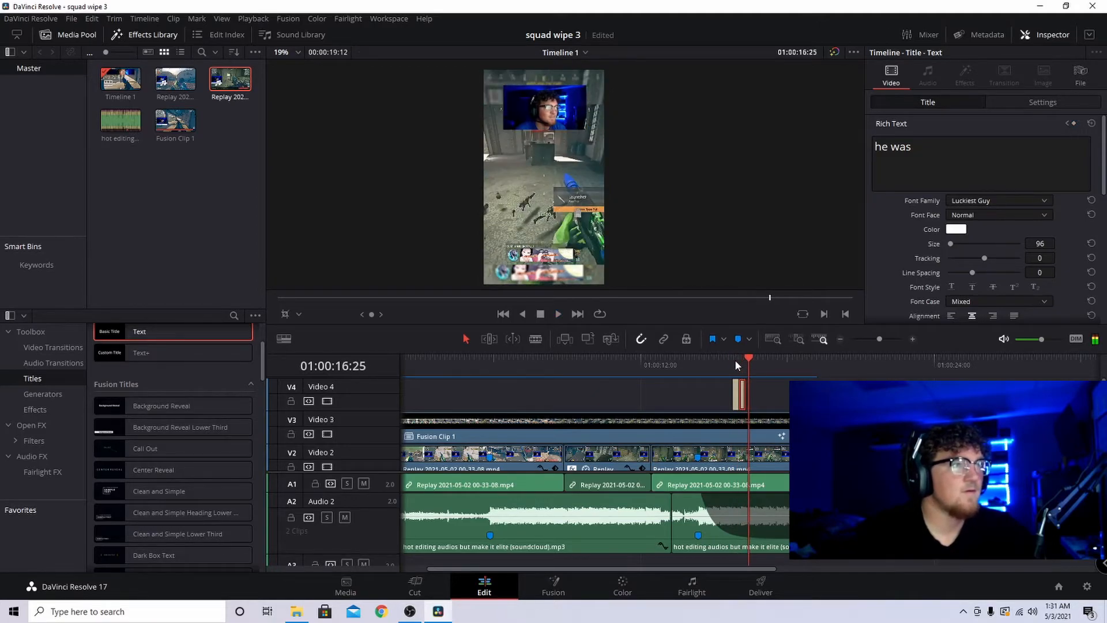
left_click(731, 363)
key("space")
key("space")
key("space")
key("space")
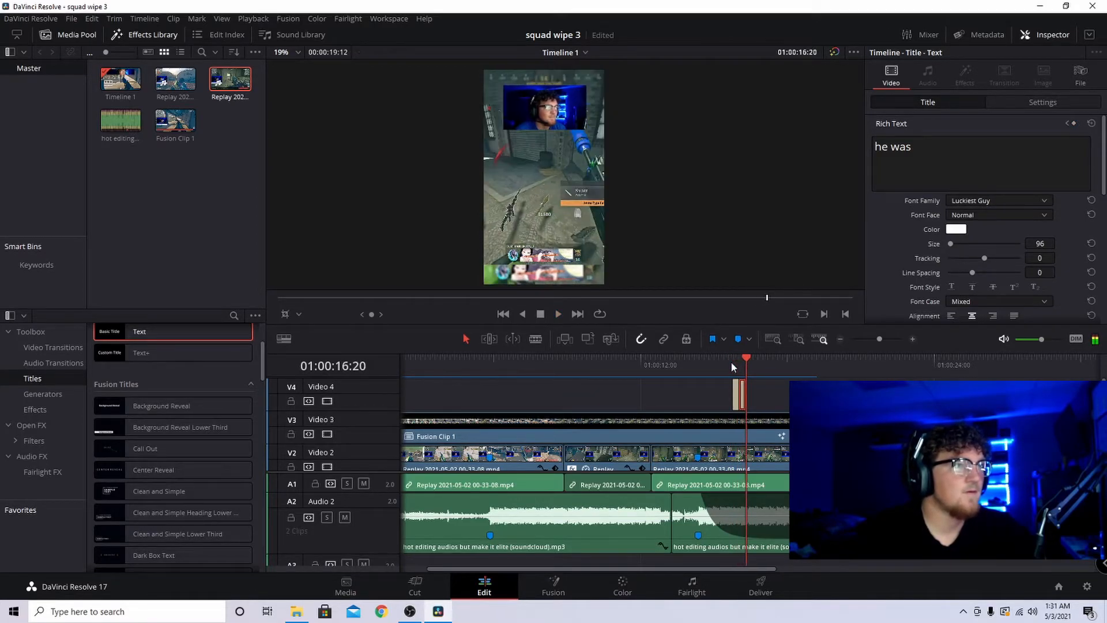
Step: Extend the end of the "he was" title to 01:00:16:20 and play both titles
left_click_drag(879, 339, 888, 346)
left_click_drag(745, 391, 751, 392)
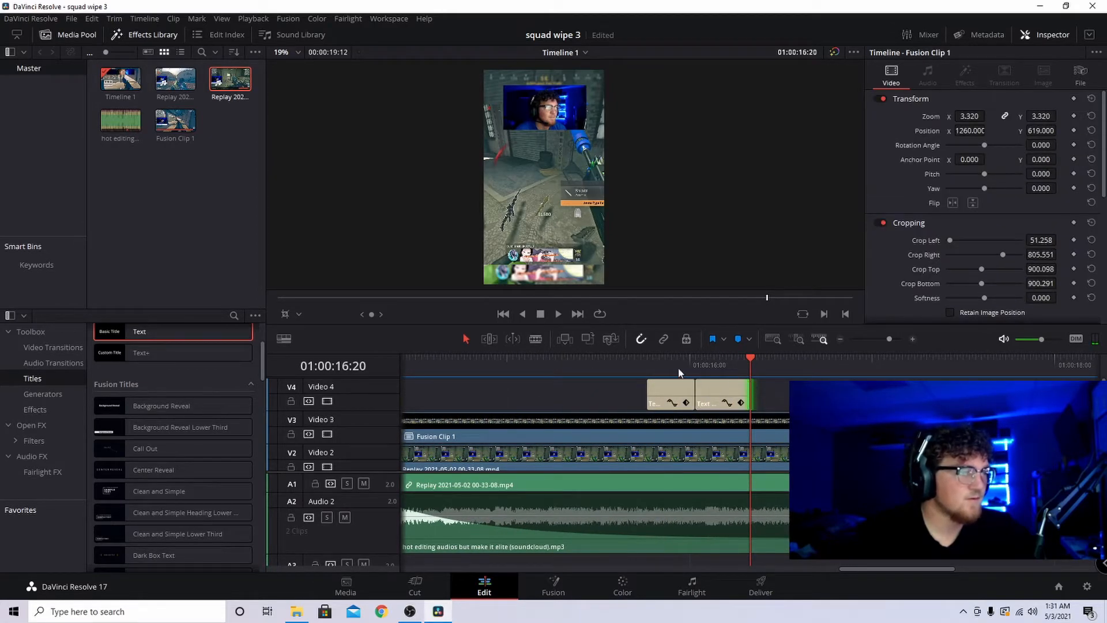
mouse_move(880, 338)
left_mouse_down()
mouse_move(871, 338)
mouse_move(895, 344)
mouse_move(886, 337)
left_mouse_up()
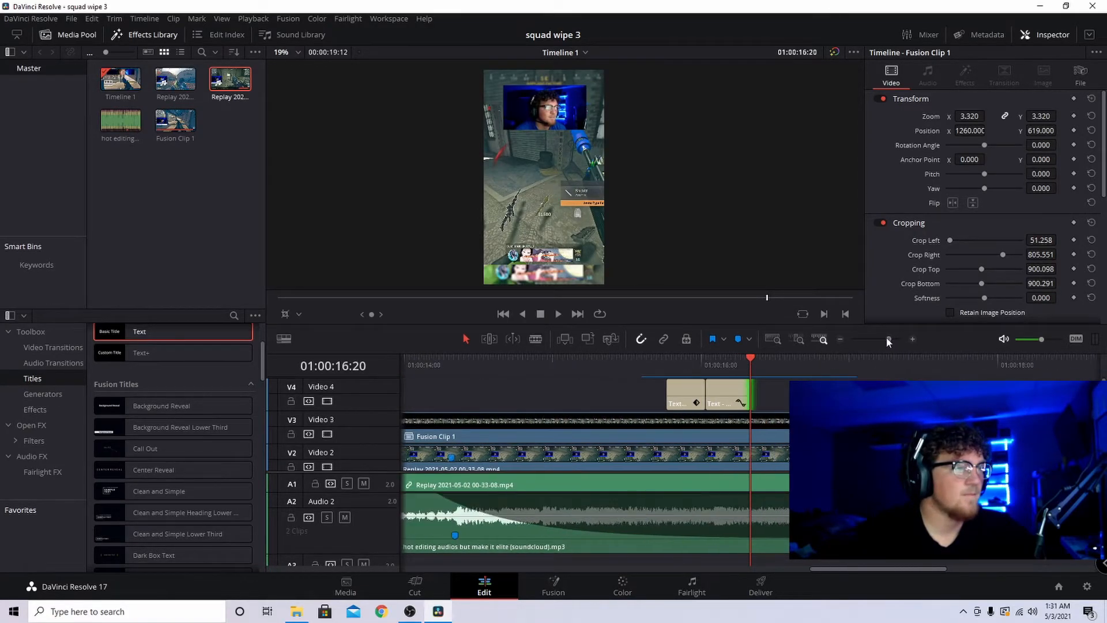
left_click(668, 362)
key("space")
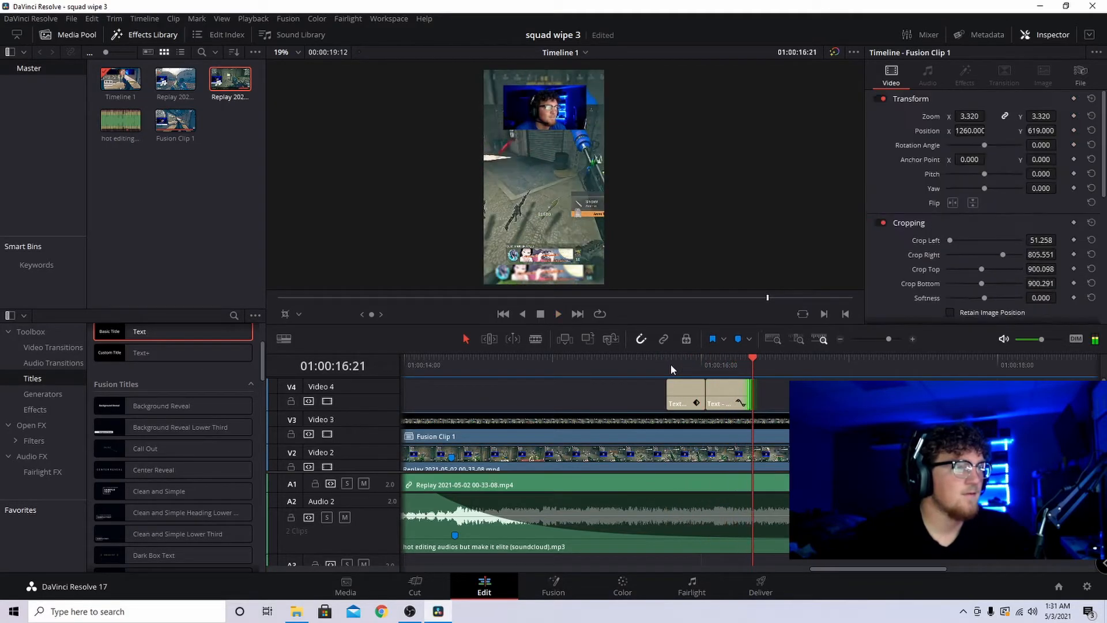
Step: Paste a third title copy at 01:00:16:20, change its text to "cheating", and play the title sequence
left_click(749, 359)
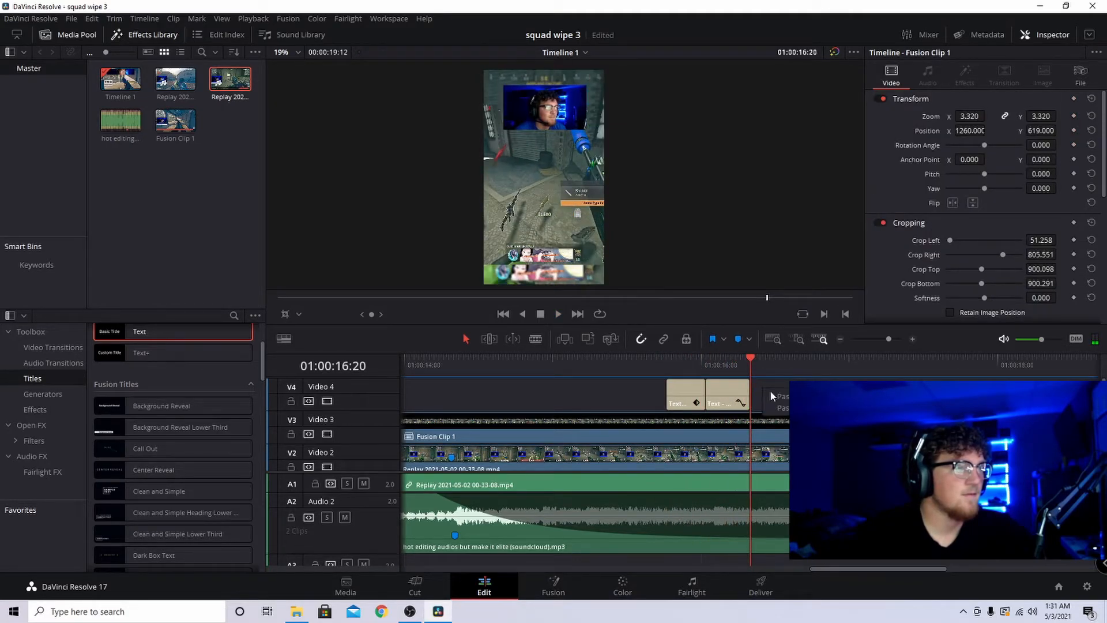
key("ctrl+v")
type("ch")
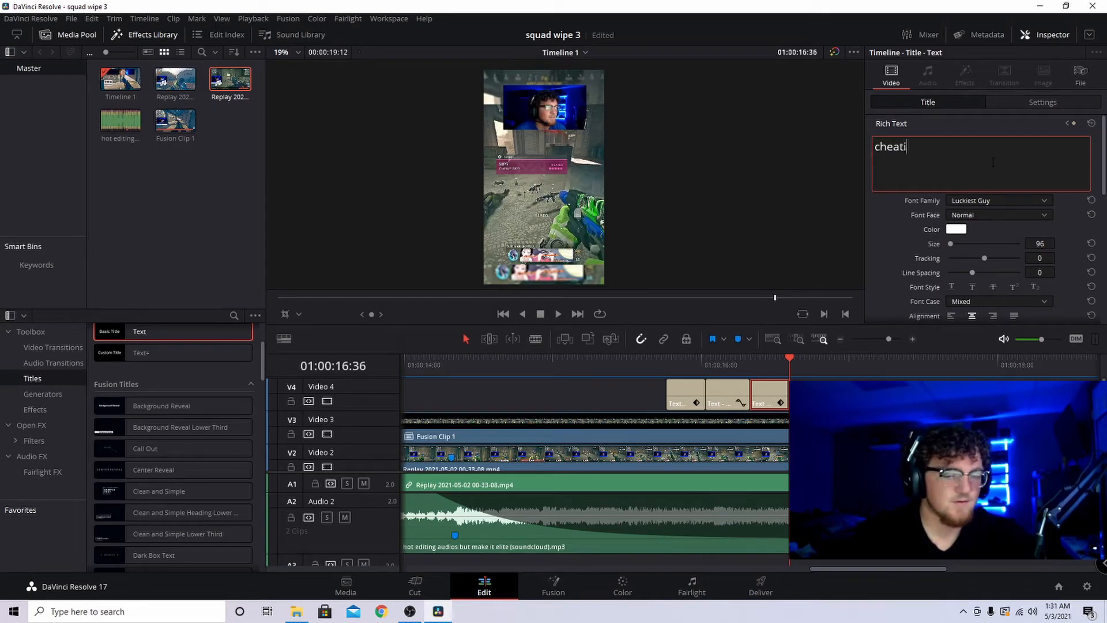
left_click(659, 364)
key("space")
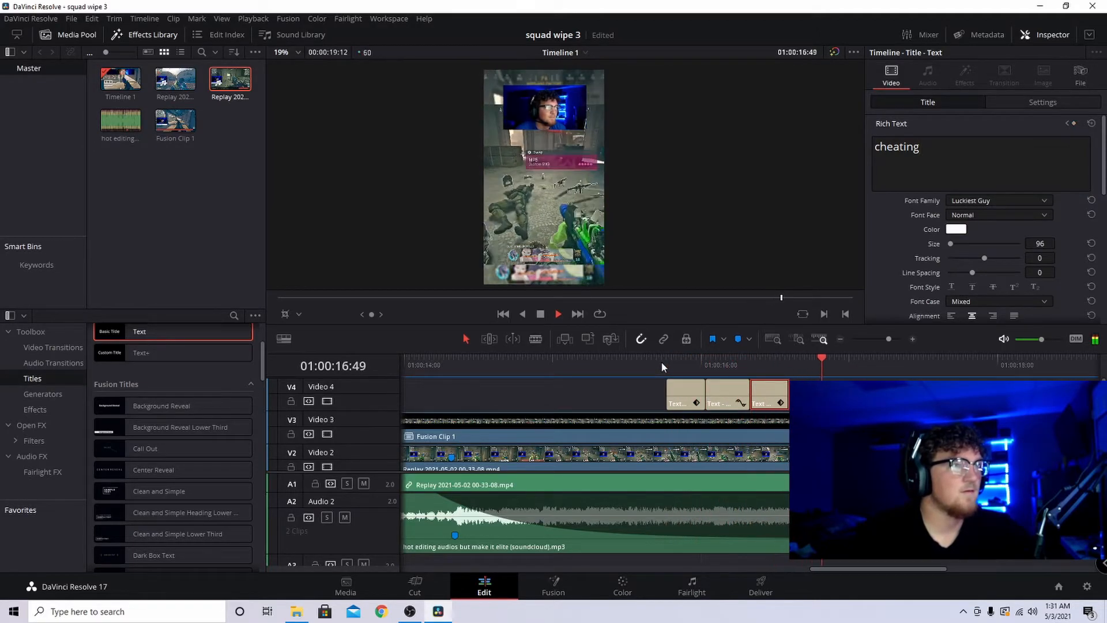
left_click(665, 364)
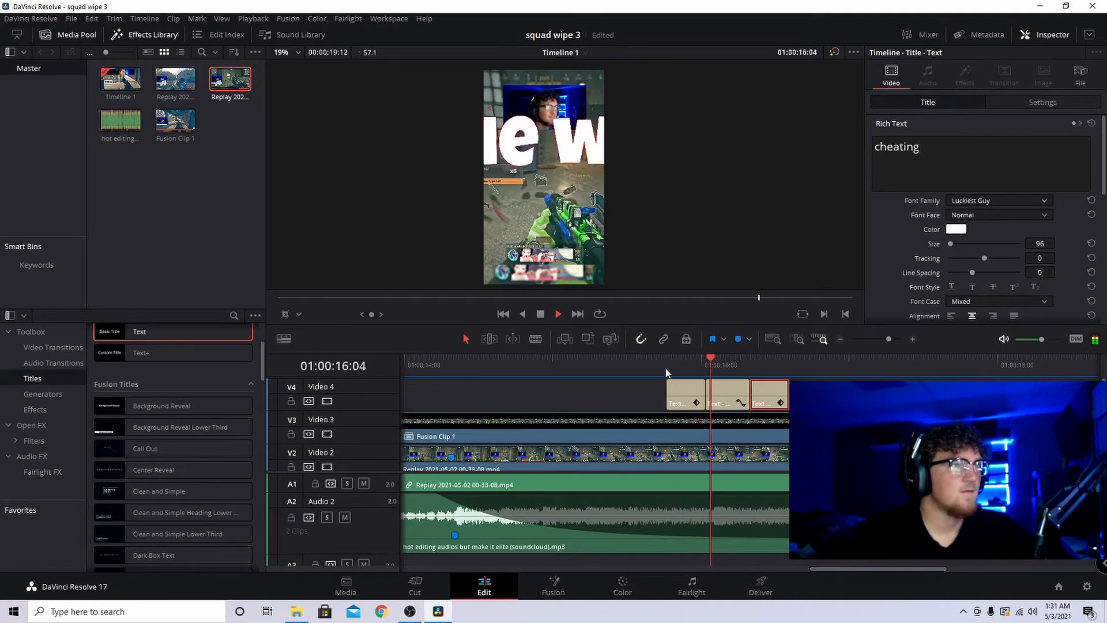
key("space")
Step: Add four dots to the third title so it reads "cheating...." and replay all three titles from just before the first
left_click(935, 145)
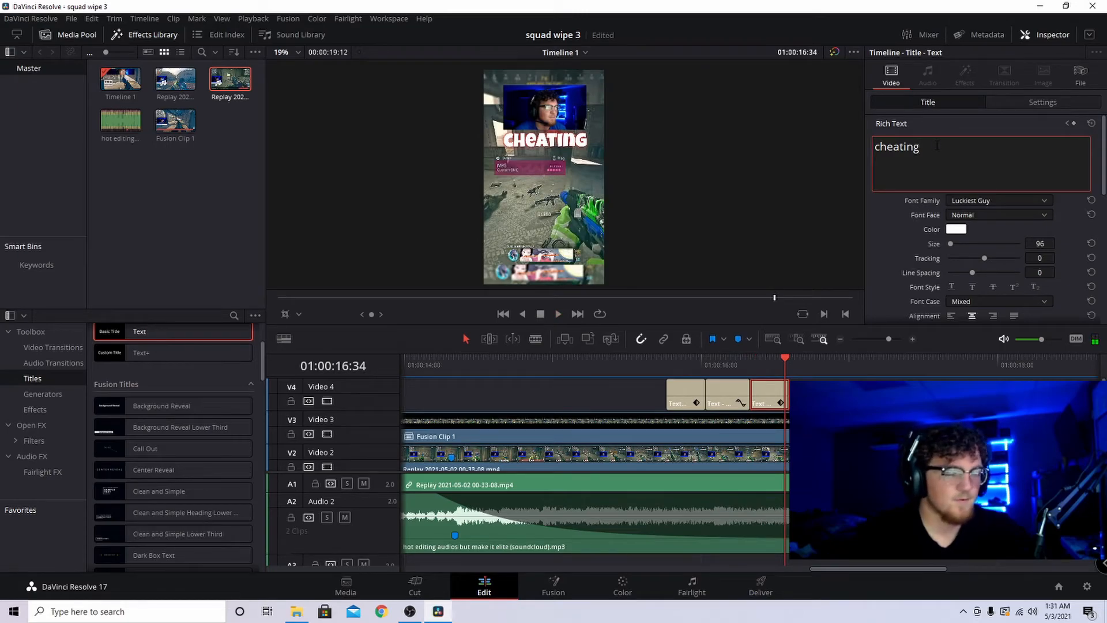
type("....")
left_click(648, 365)
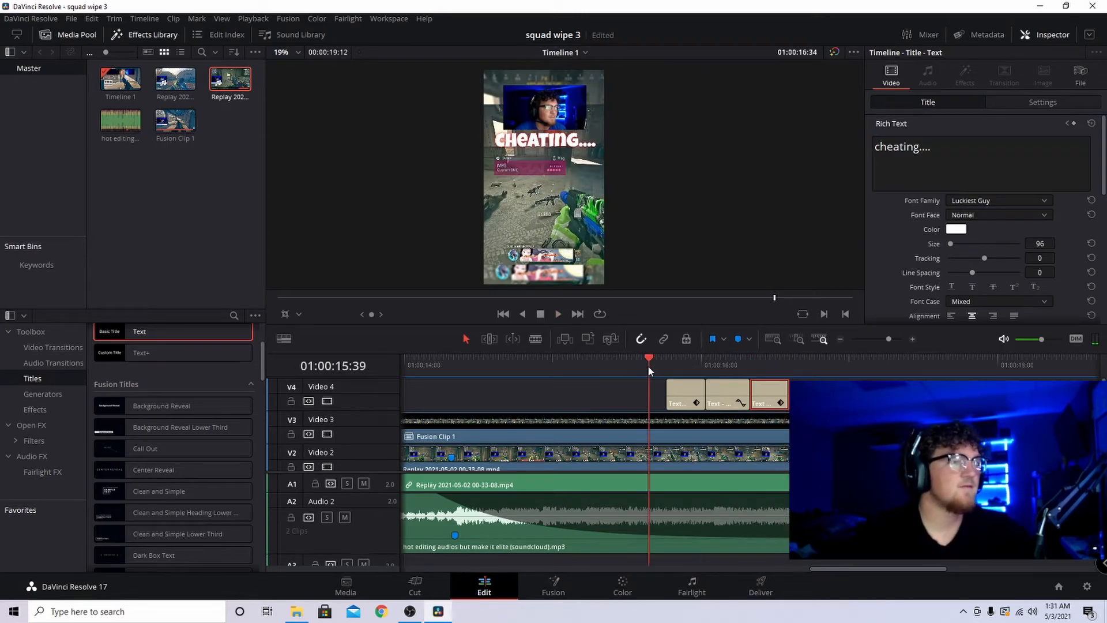
key("space")
left_click(655, 361)
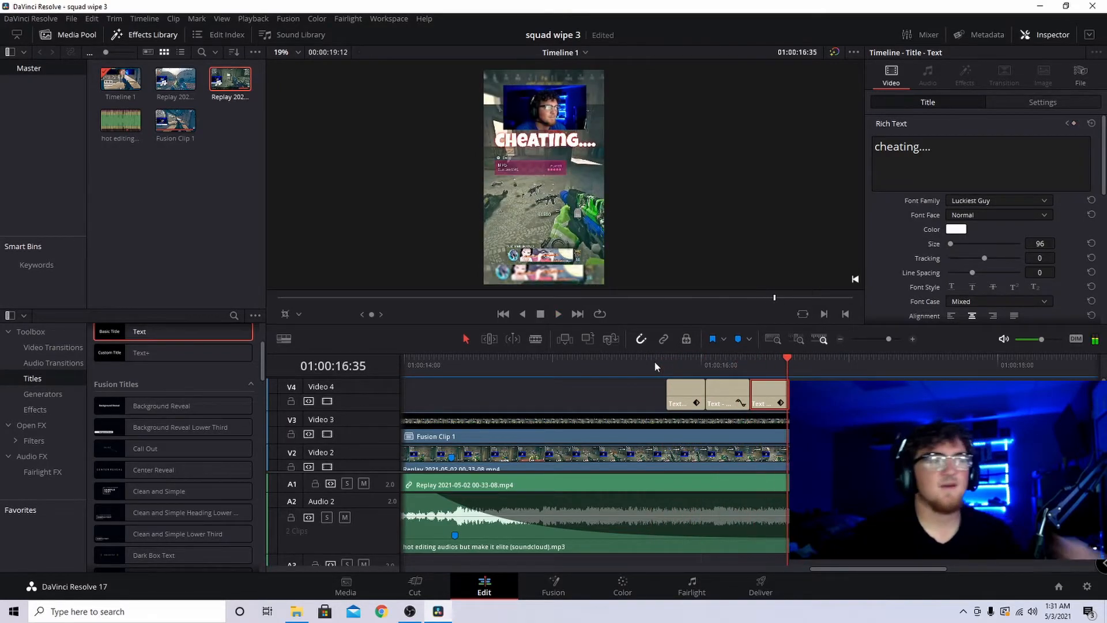
left_click(652, 361)
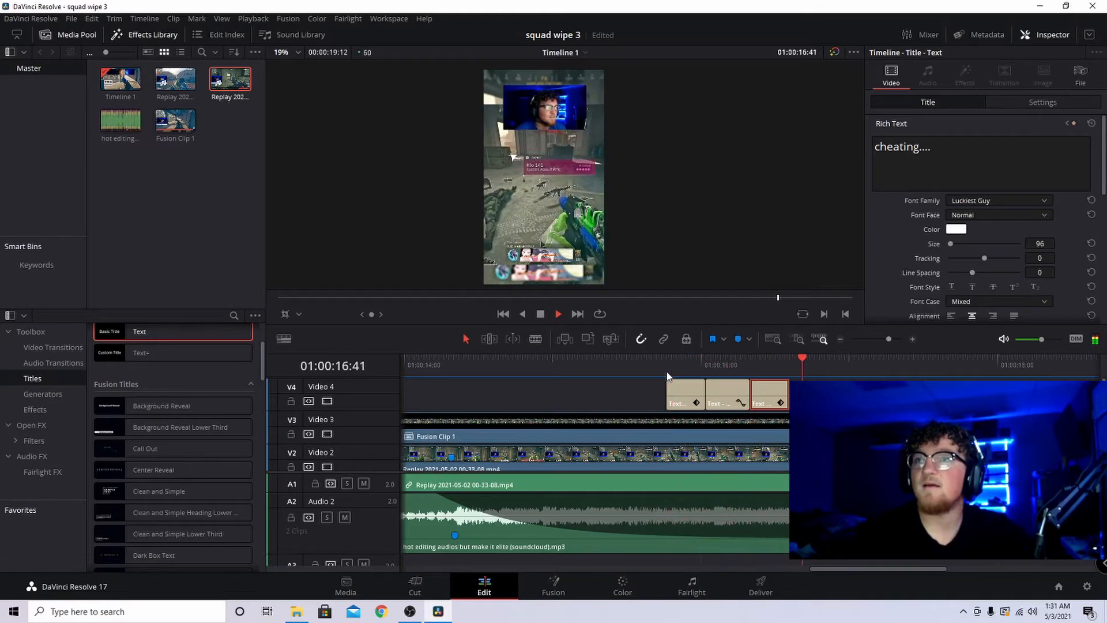
key("space")
left_click(649, 362)
key("space")
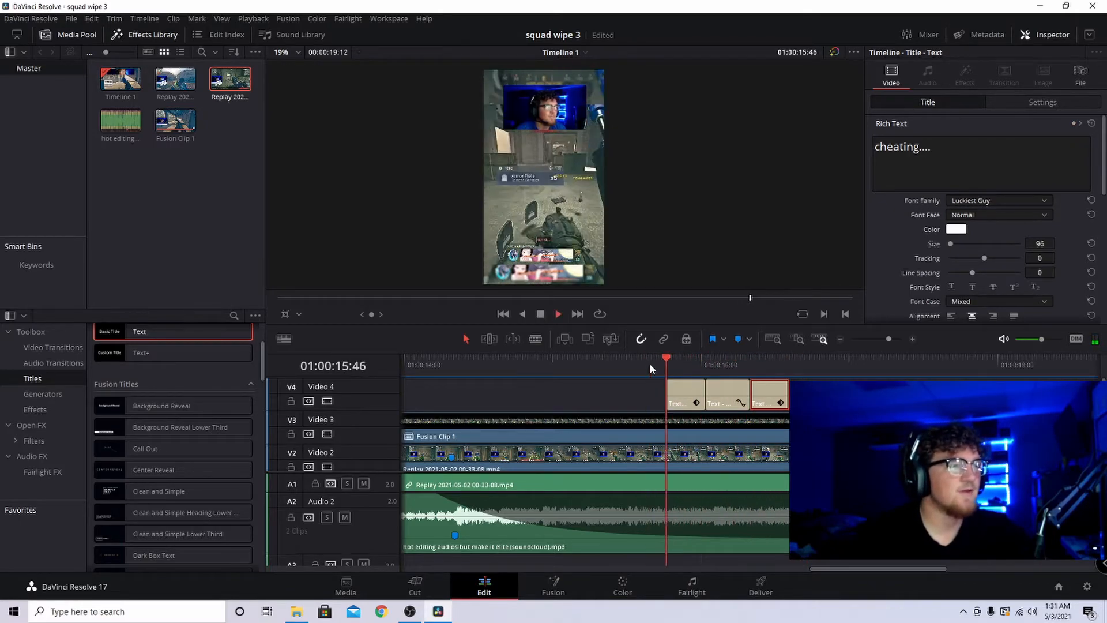
Step: Replay the three titles and the audio right after them, stopping at 01:00:16:42, to find the next caption point
key("space")
left_click(646, 364)
key("space")
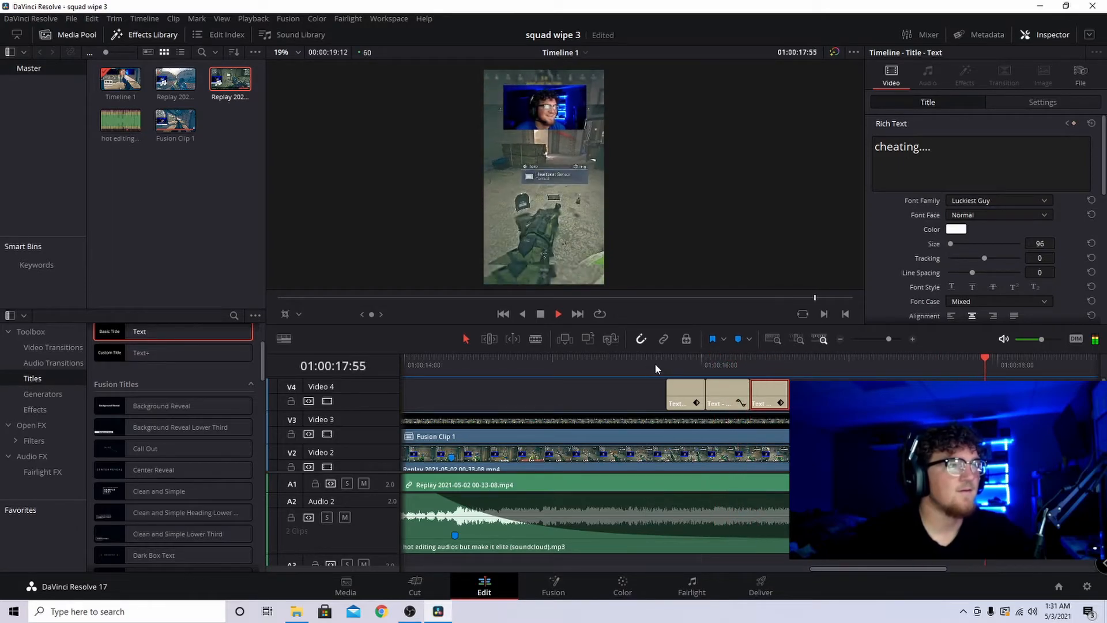
left_click(653, 361)
key("space")
Step: Paste a fourth title copy on Video 4 shortly after "cheating...." and change its text to "(laughter)"
left_click_drag(888, 339, 882, 339)
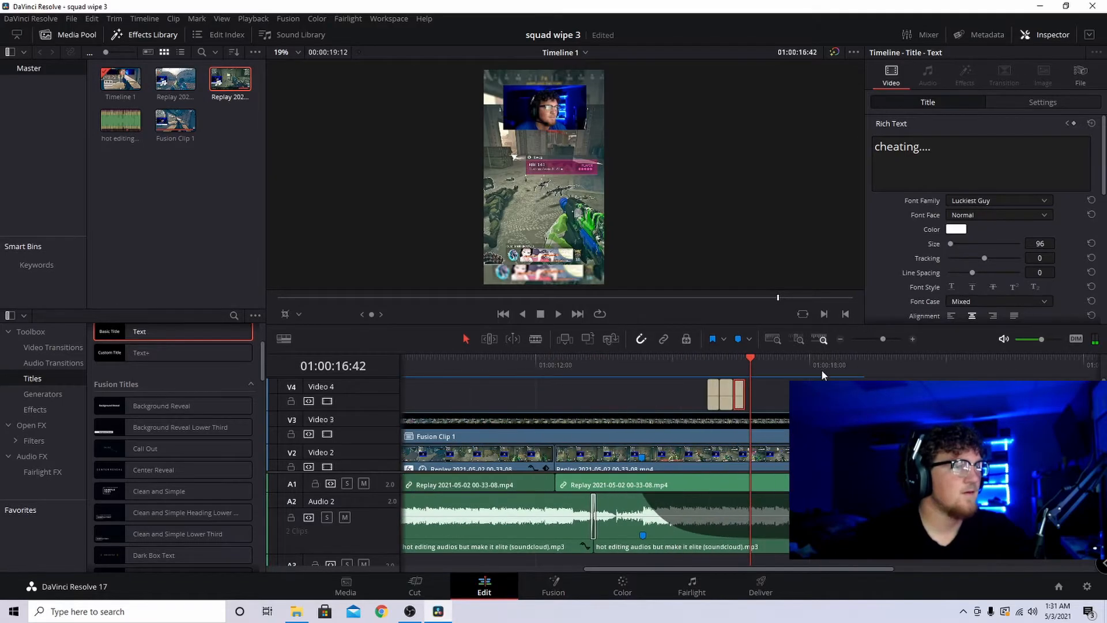
left_click(757, 383)
key("ctrl+v")
left_click(971, 156)
key("ctrl+a")
key("BackSpace")
type("laughter")
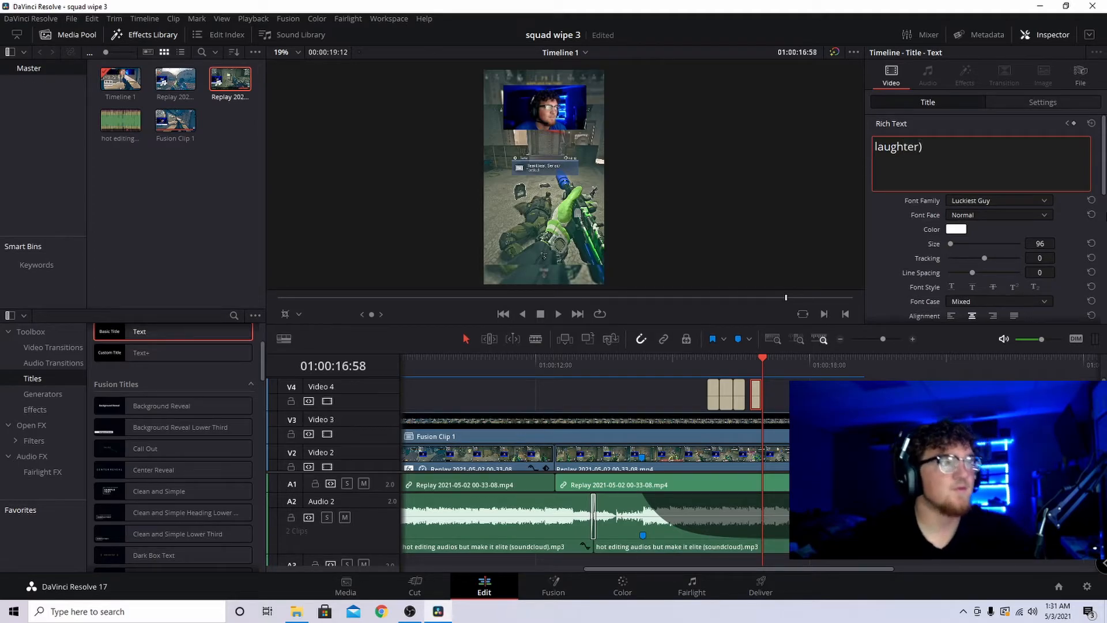
type(")")
key("Home")
type("(")
Step: Set the drop shadow color of the "(laughter)" title to blue (#0000ff)
scroll(980, 207, "down", 3)
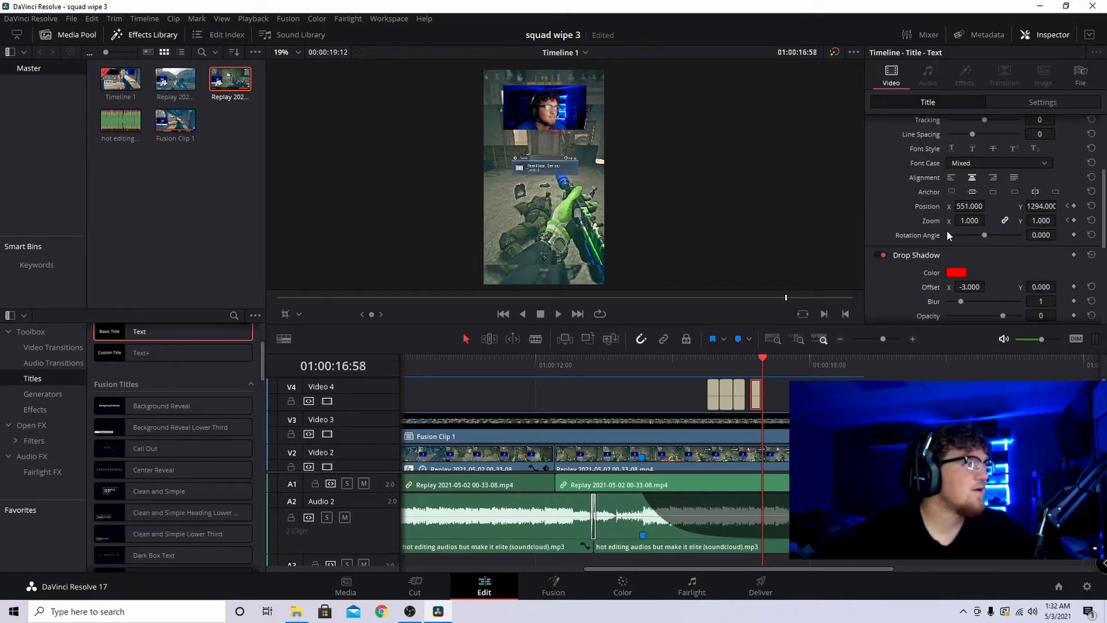
left_click(956, 272)
left_click(407, 233)
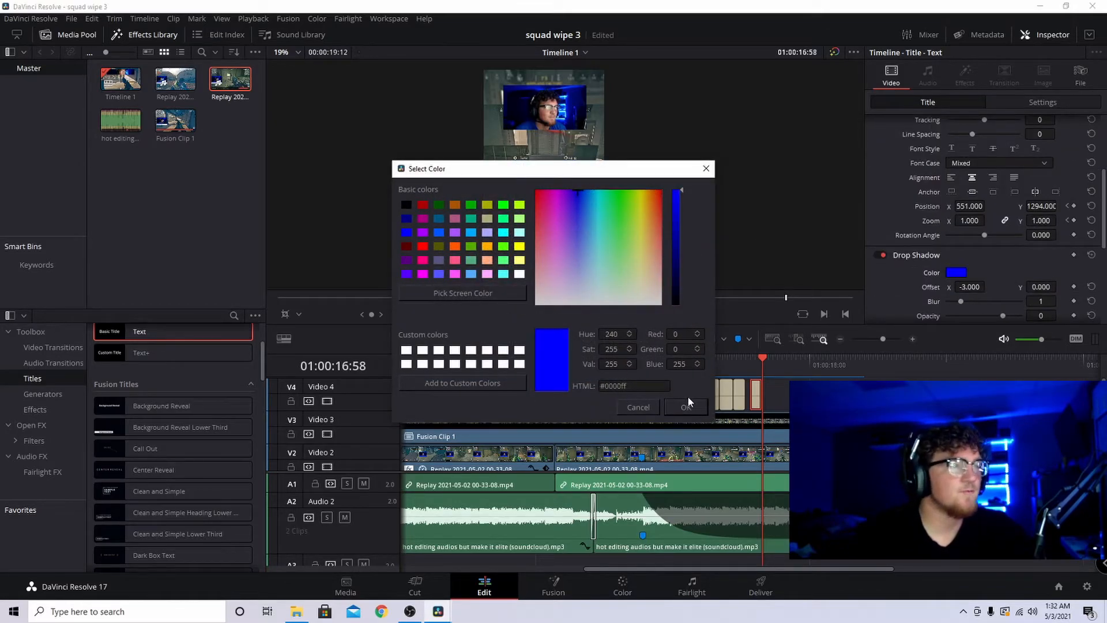
left_click(686, 407)
Step: Enlarge the text of the "cheating...." title to size 111 and replay the title sequence
left_click(714, 364)
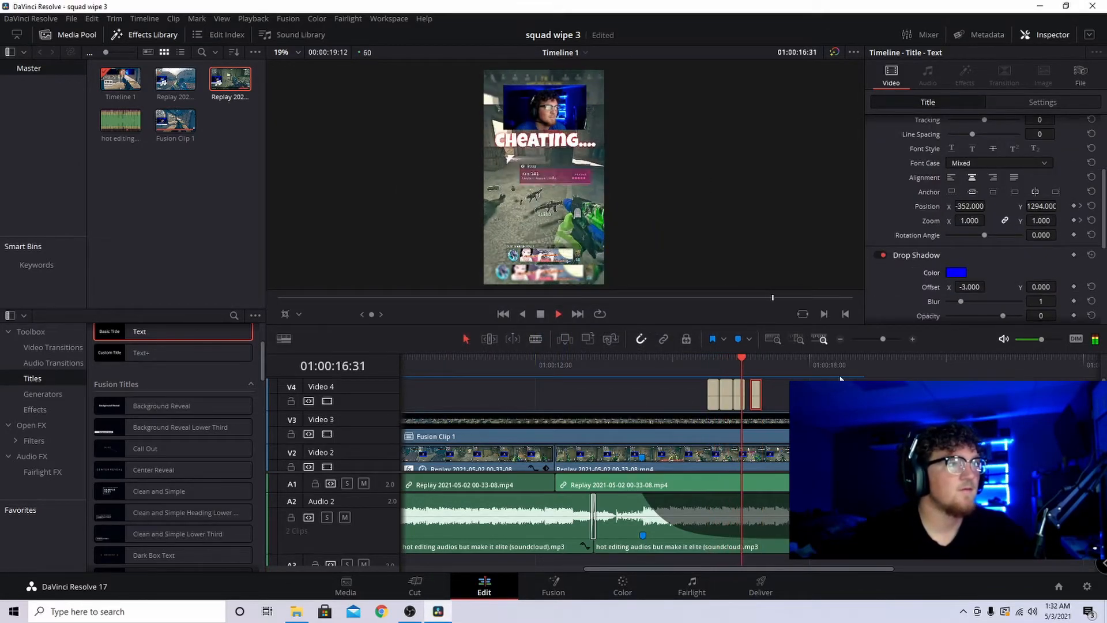
key("space")
left_click(739, 365)
key("ctrl+z")
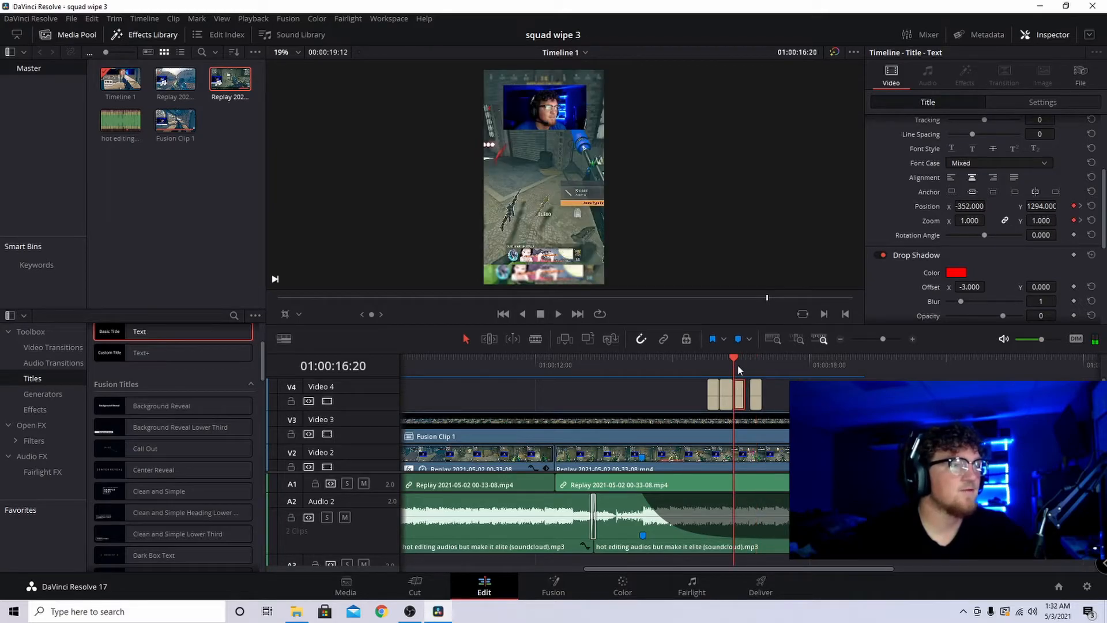
scroll(1010, 177, "up", 4)
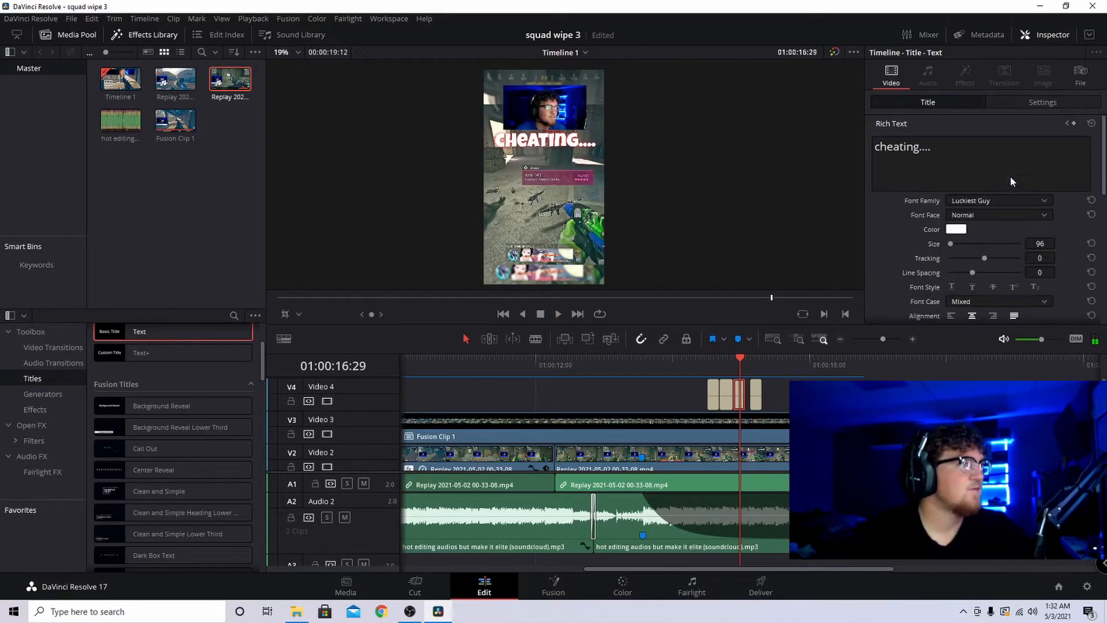
left_click_drag(1059, 243, 1058, 243)
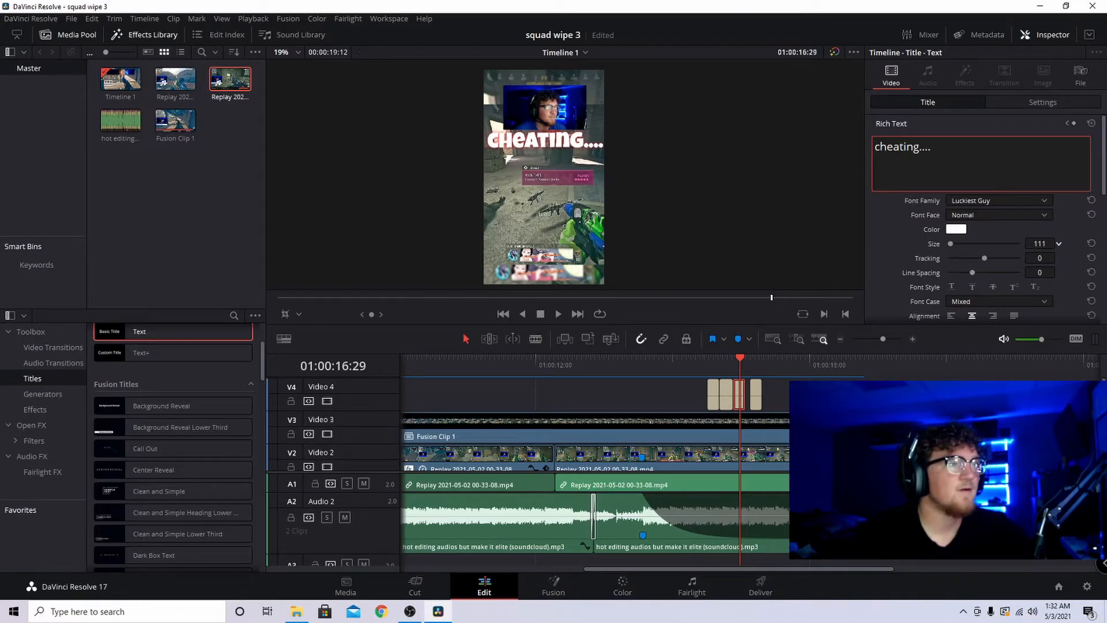
left_click(700, 366)
key("space")
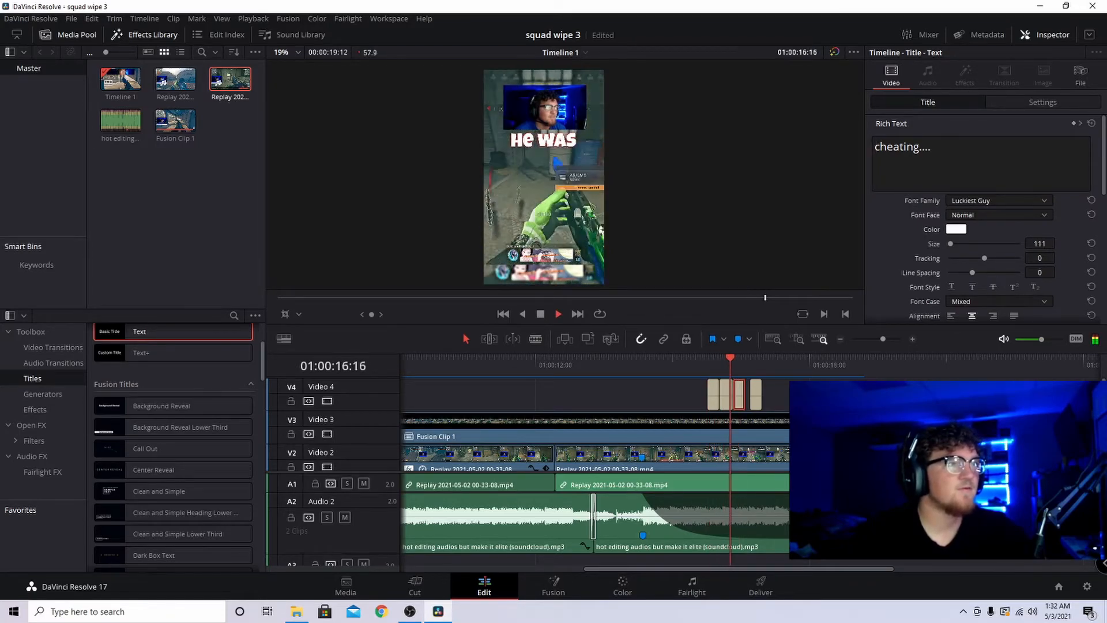
Step: Move the "(laughter)" title so it starts at 01:00:17:22, matching the laugh, and play through it
left_click(743, 362)
left_click(748, 362)
left_click(751, 364)
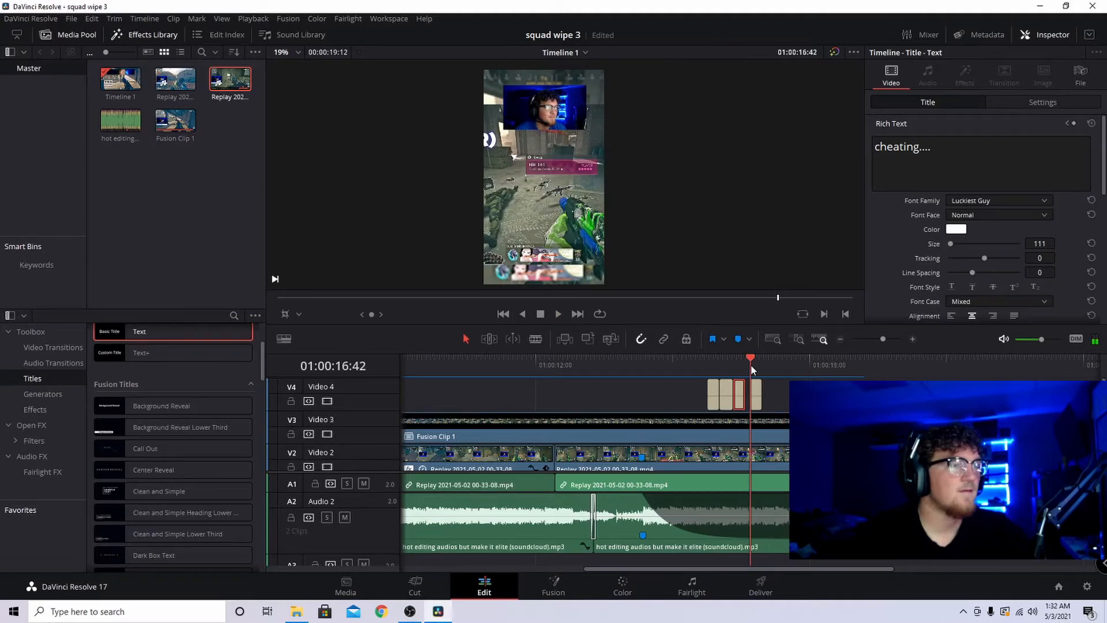
key("space")
left_click_drag(756, 393, 767, 394)
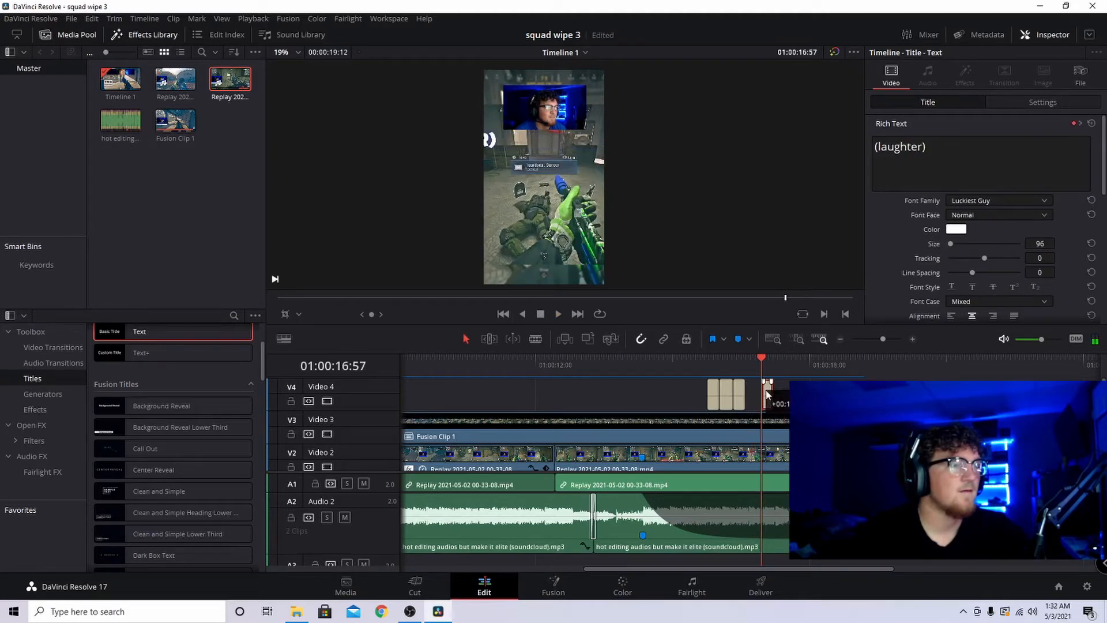
key("space")
key("space")
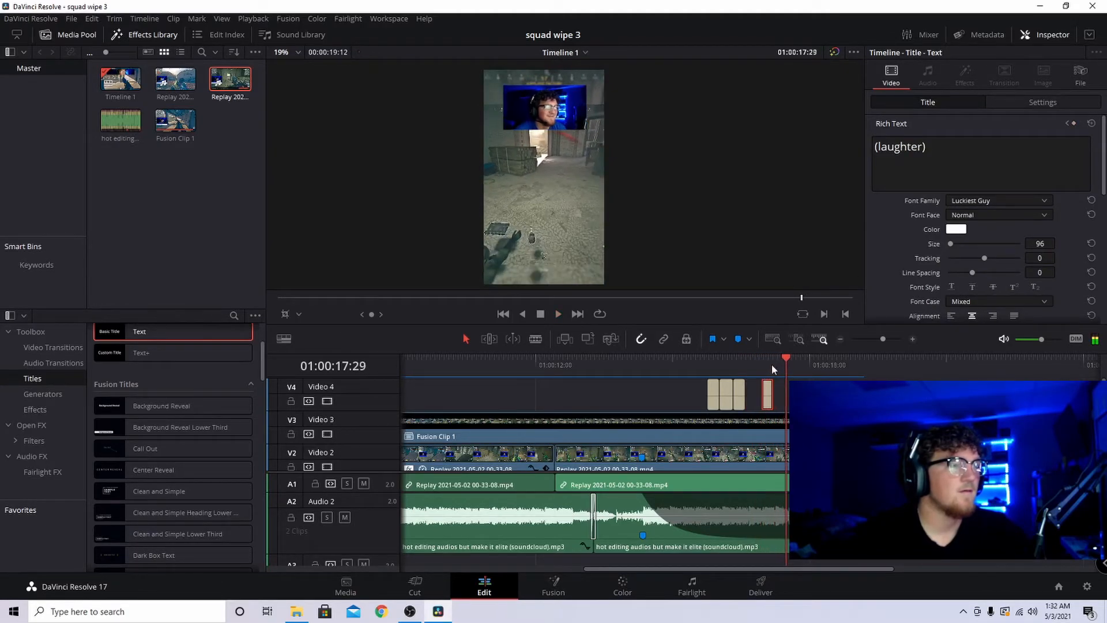
left_click(764, 359)
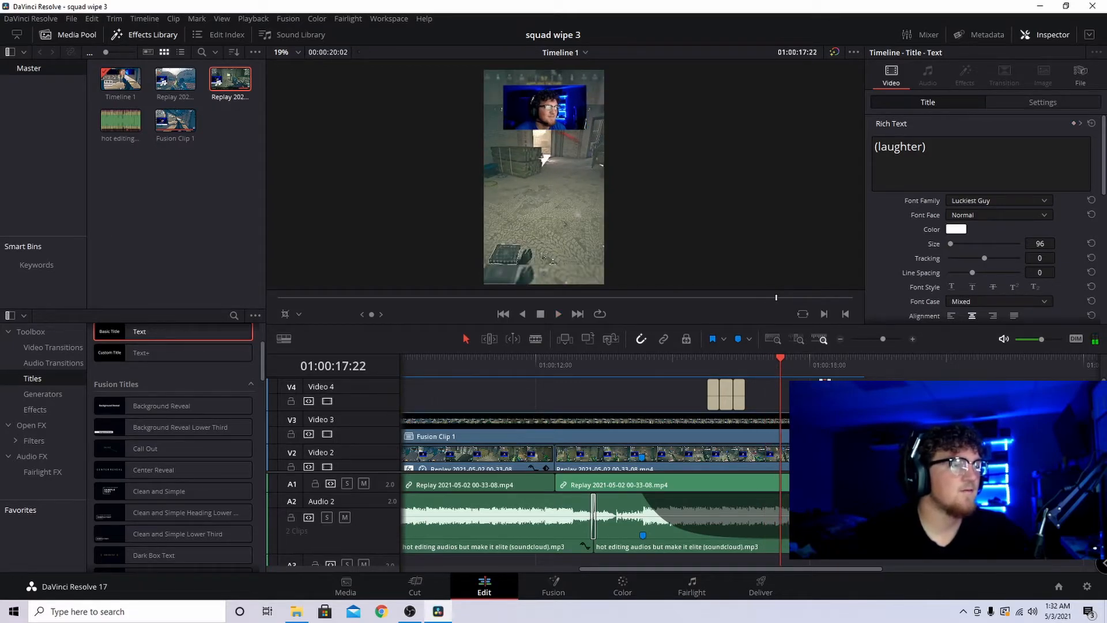
key("space")
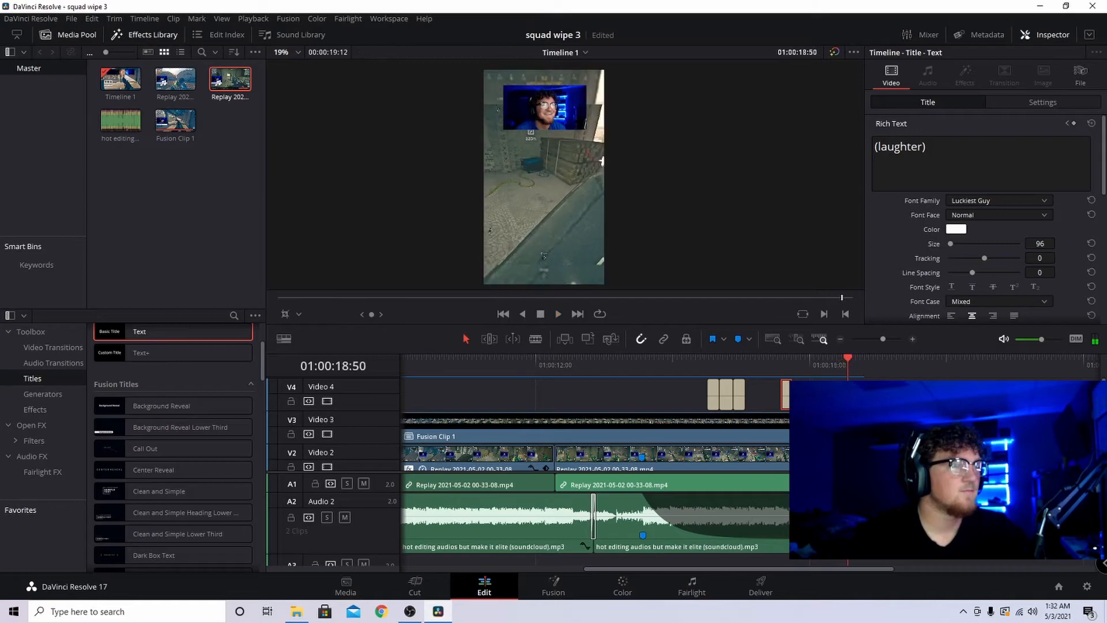
Step: Extend the end of the "(laughter)" title to 01:00:18:50
left_click(776, 393)
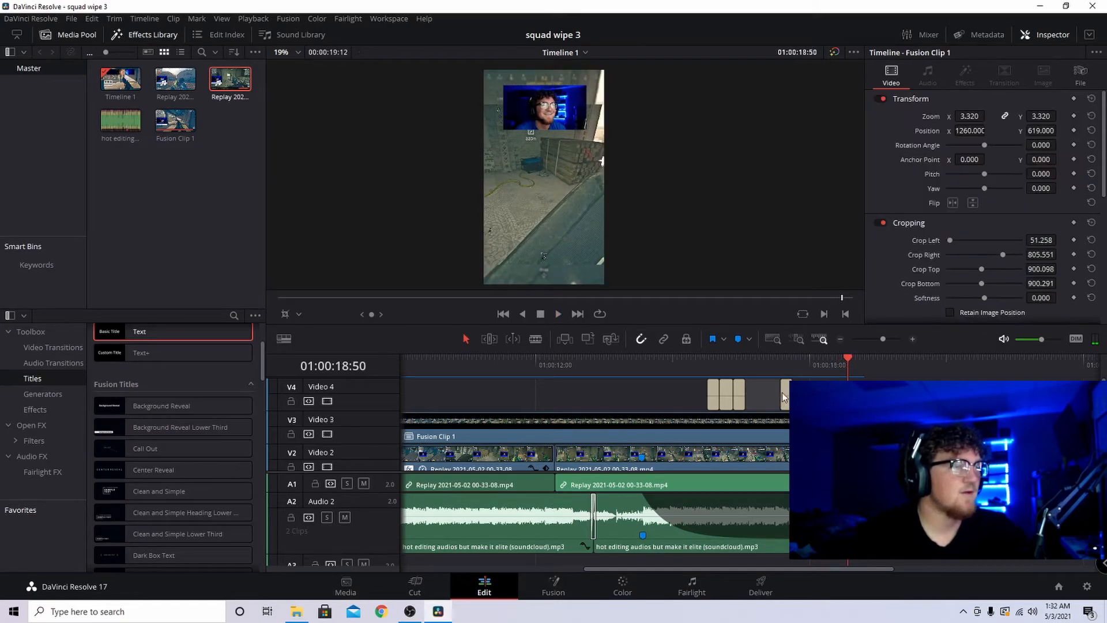
left_click(785, 395)
left_click_drag(879, 338, 883, 337)
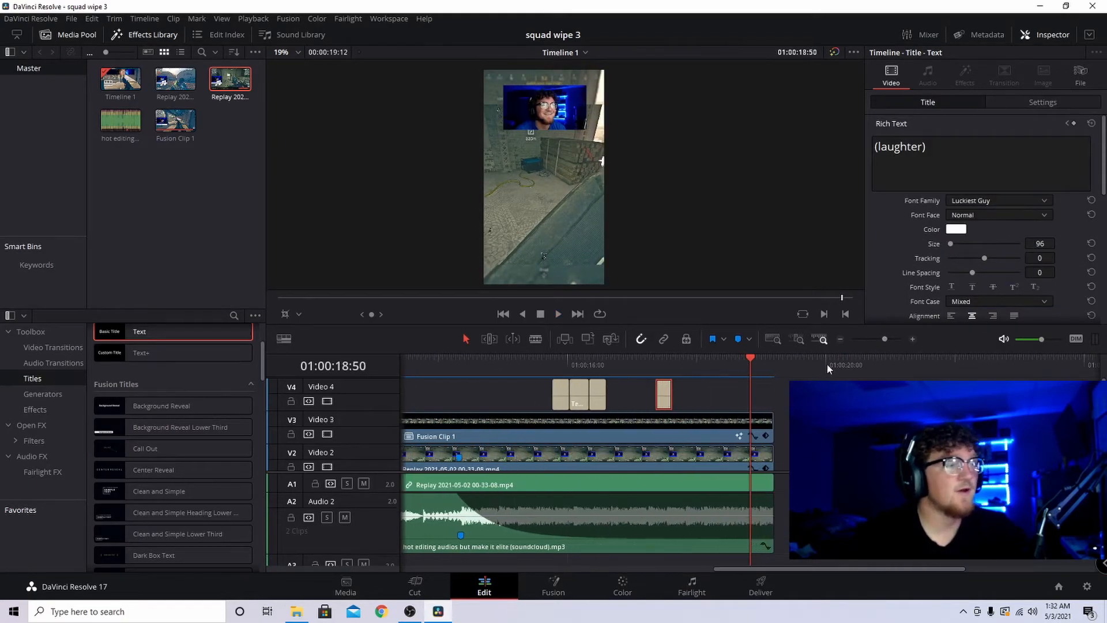
left_click_drag(673, 391, 750, 392)
Step: Raise the timeline monitoring volume fully and play the edit from 01:00:01:30
mouse_move(889, 337)
left_mouse_down()
mouse_move(863, 343)
mouse_move(876, 337)
left_mouse_up()
mouse_move(726, 358)
left_mouse_down()
mouse_move(403, 368)
mouse_move(605, 369)
mouse_move(426, 374)
left_mouse_up()
left_click_drag(1040, 339, 1061, 339)
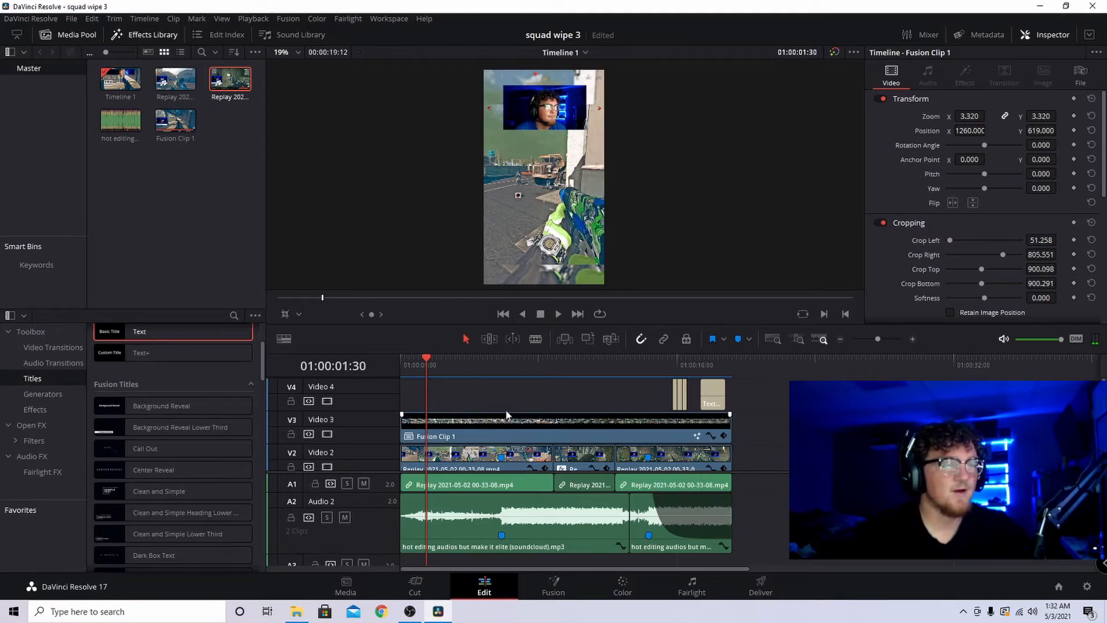
key("space")
Step: Lower the first music clip's volume to -12.80 and the second's to -12.05, and play the edit to check the mix
left_click(587, 522)
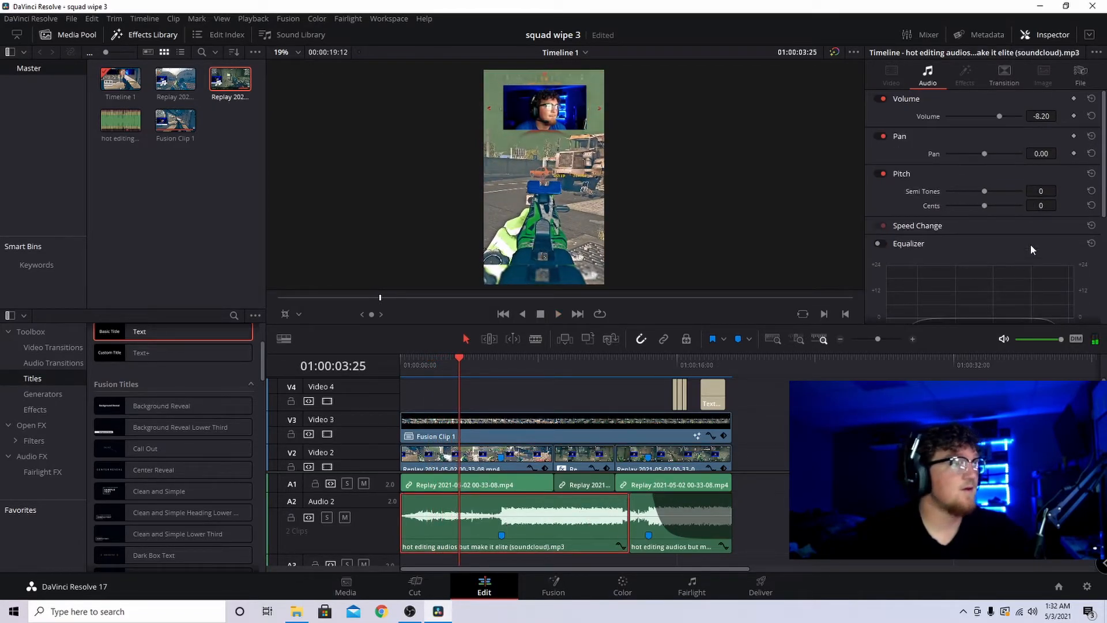
left_click_drag(1044, 117, 1020, 117)
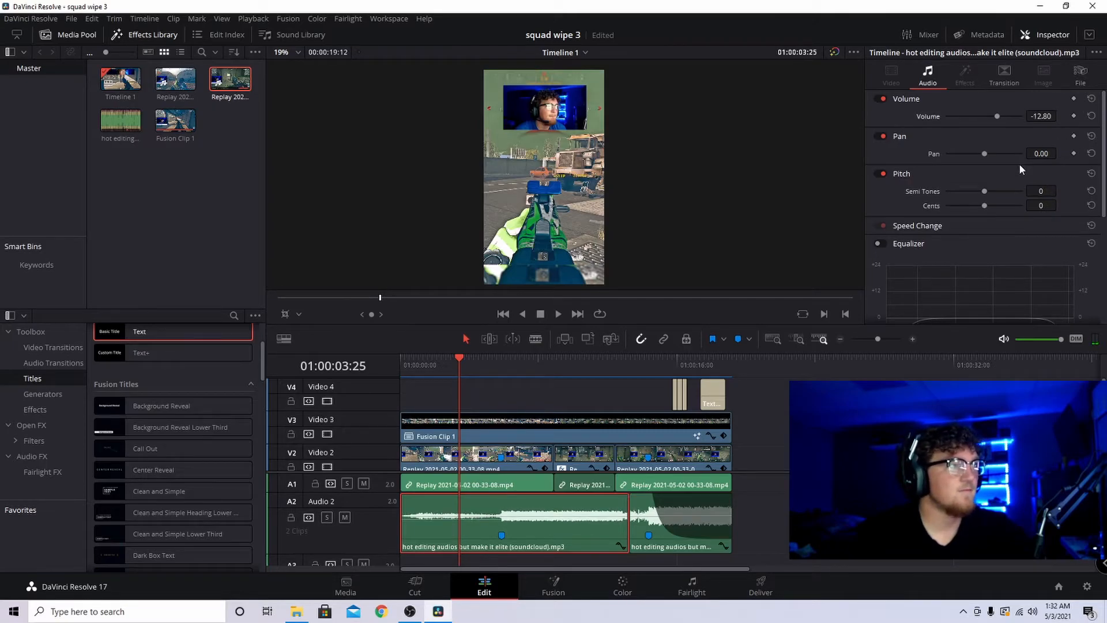
left_click(659, 529)
left_click_drag(1034, 121, 1018, 121)
key("space")
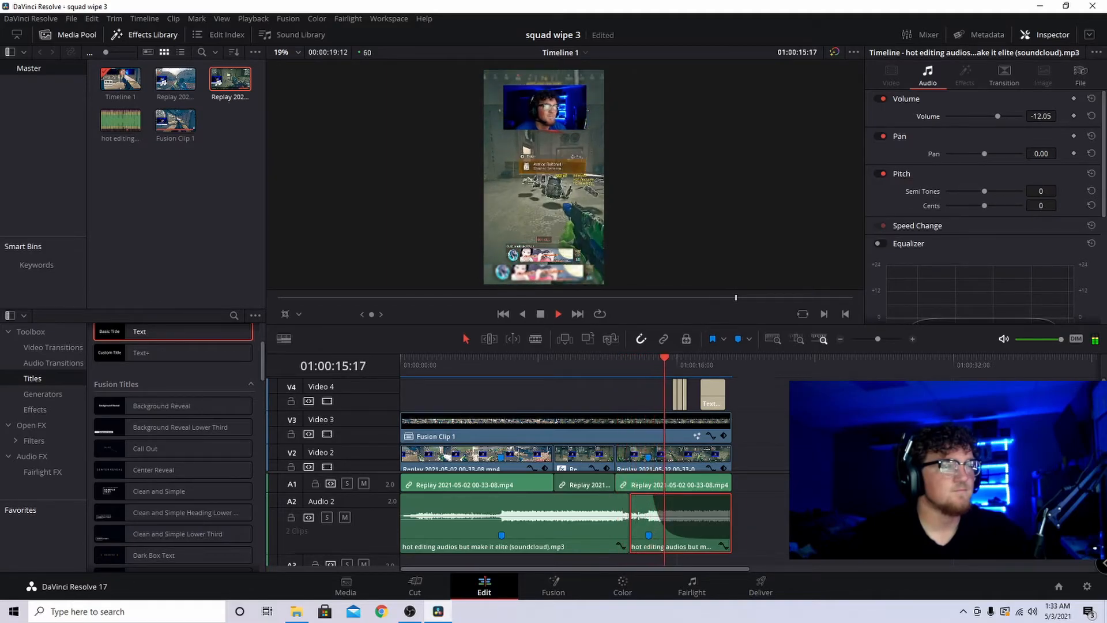
key("space")
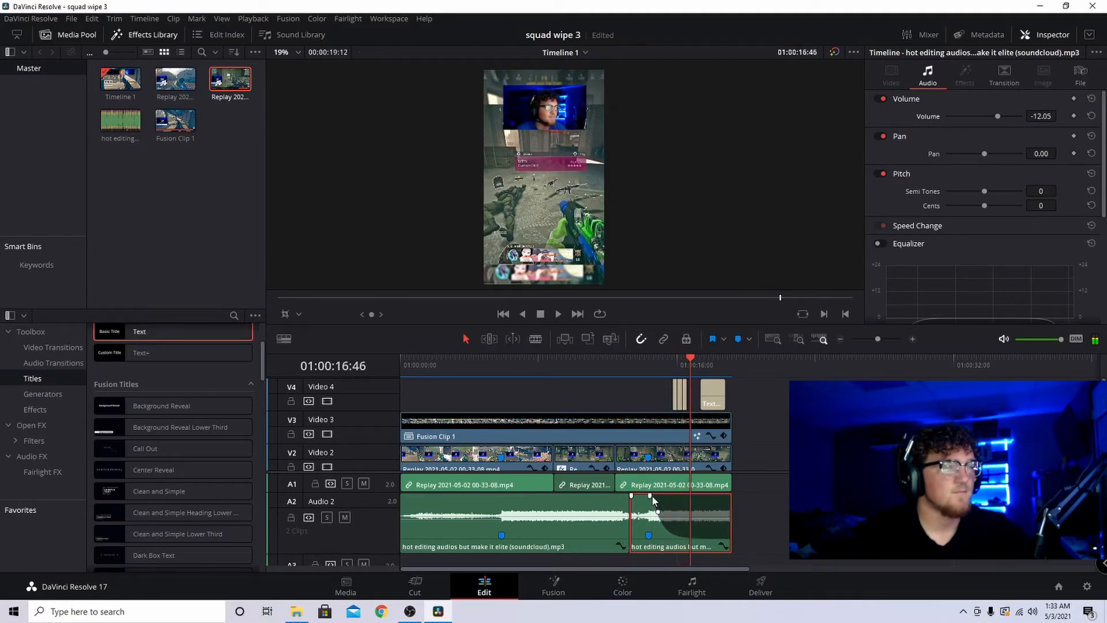
Step: Move the start of the second music clip's fade-out slightly later and replay from that clip to the end
left_click_drag(650, 495, 665, 499)
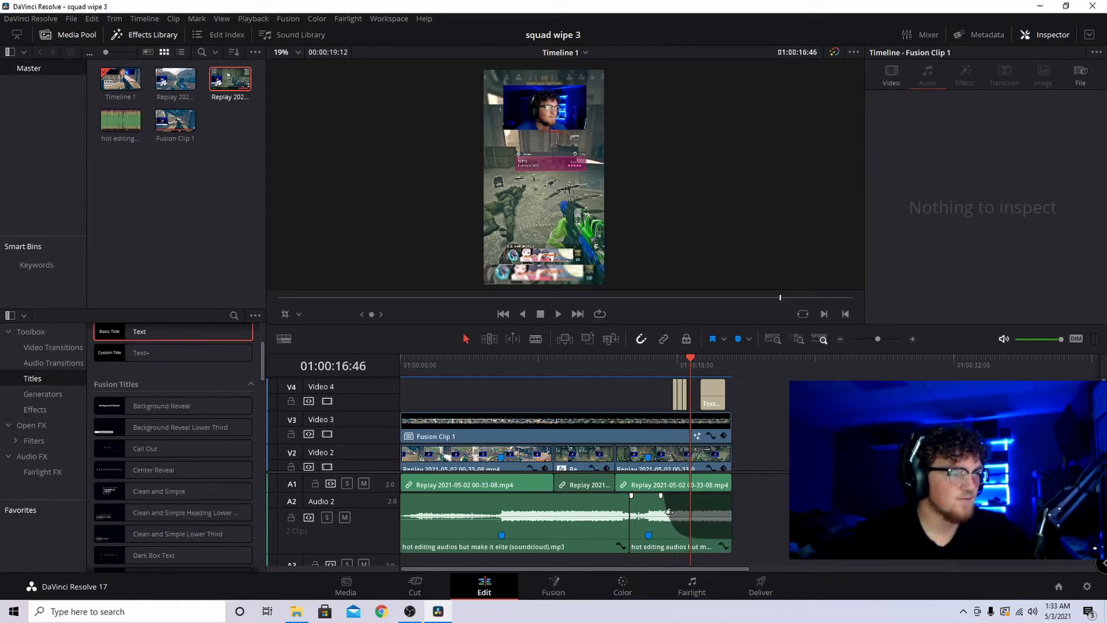
left_click(621, 364)
key("space")
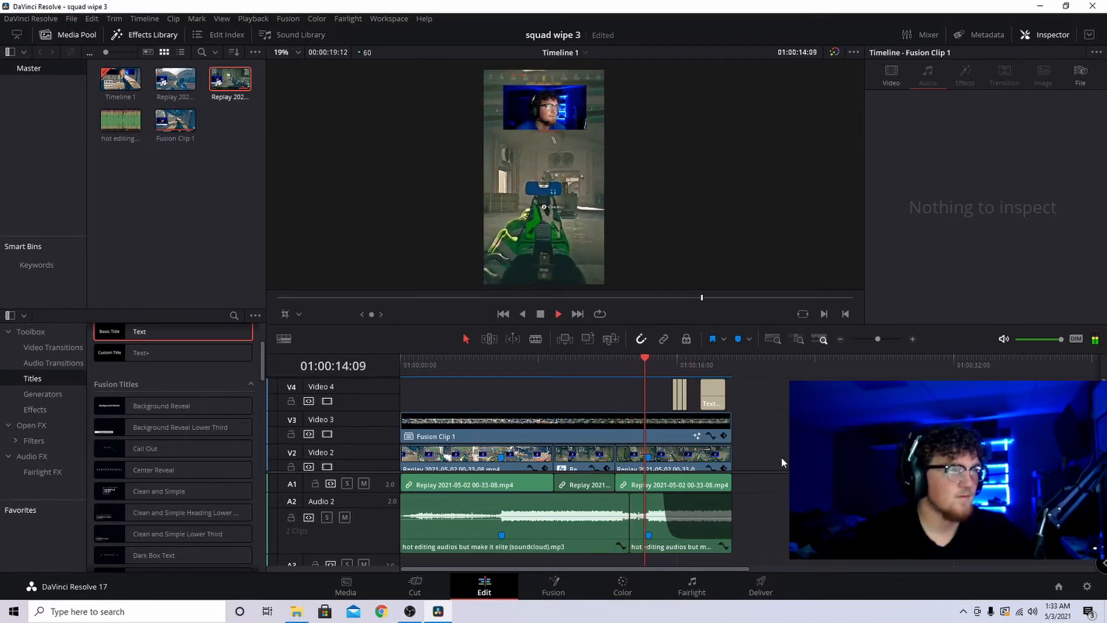
key("space")
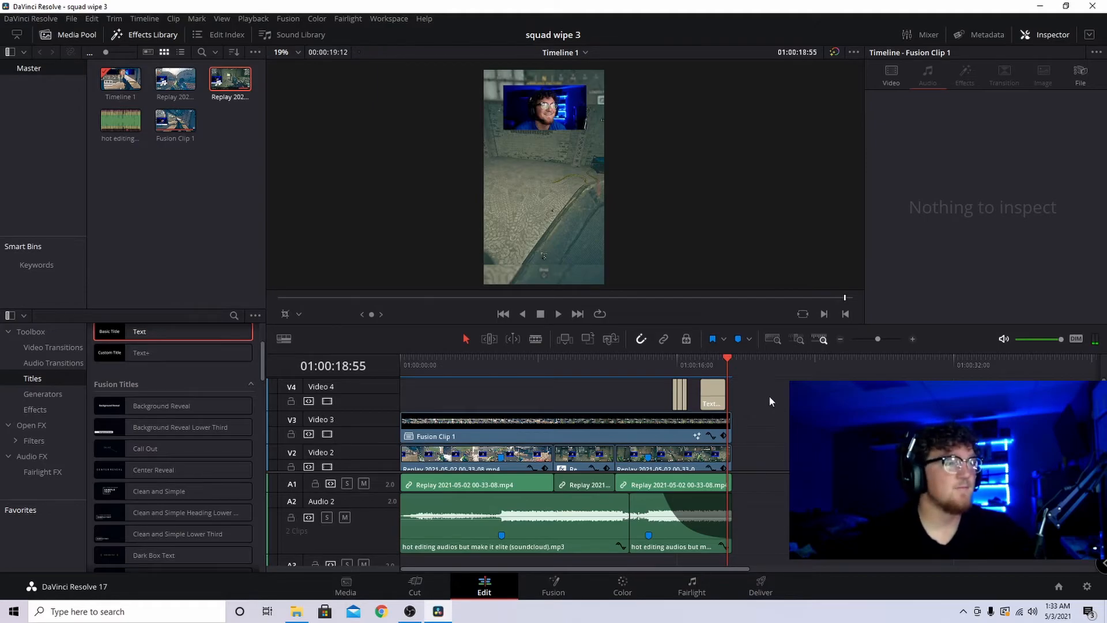
Step: Open the render settings, name the export "squad wipe bullfrog" and set its destination to the "tik tok" folder
left_click_drag(733, 360, 672, 360)
scroll(627, 403, "down", 2)
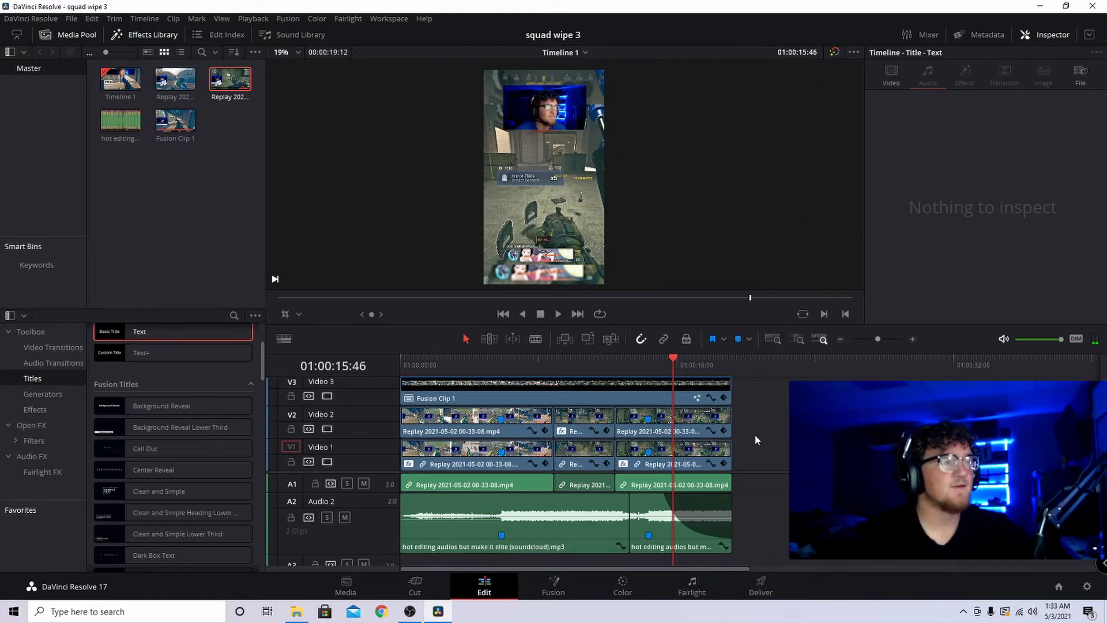
left_click(760, 582)
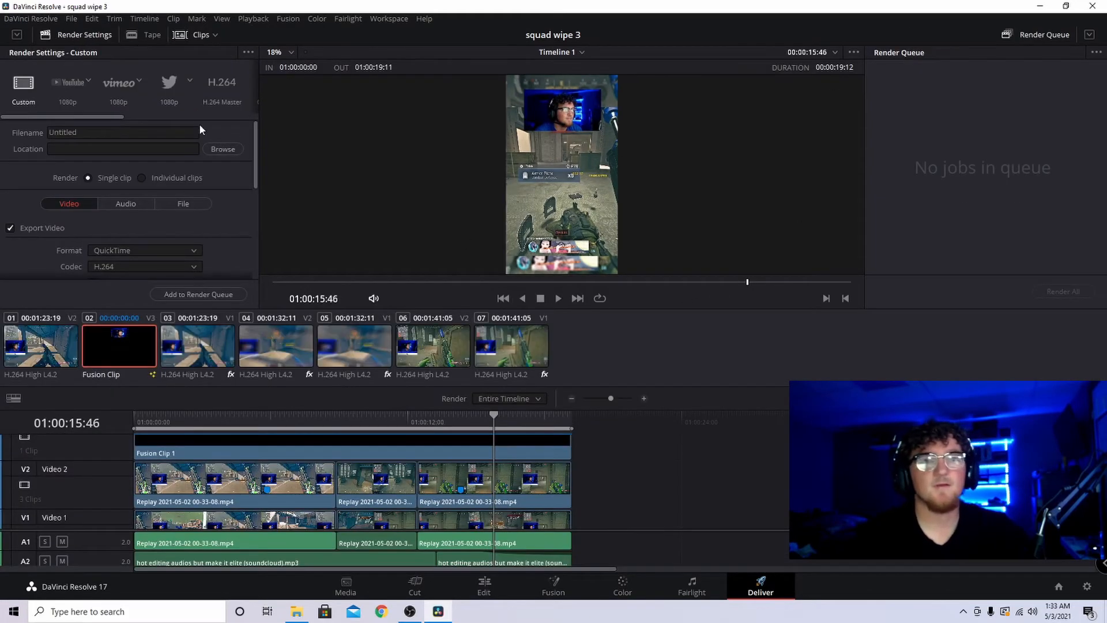
left_click(64, 132)
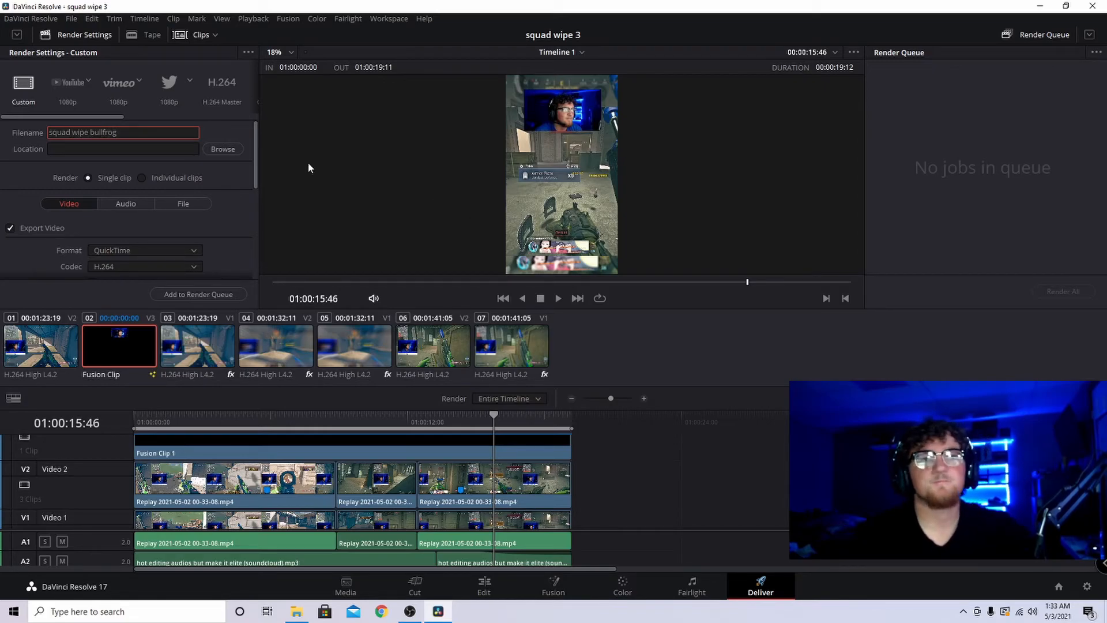
left_click(222, 149)
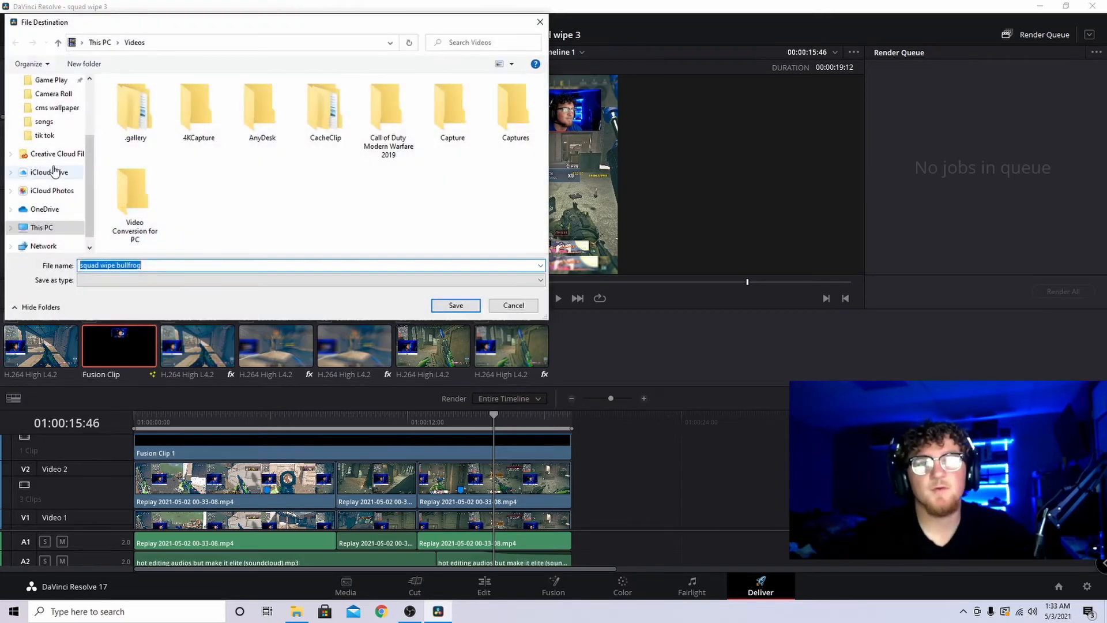
left_click(52, 141)
left_click(450, 305)
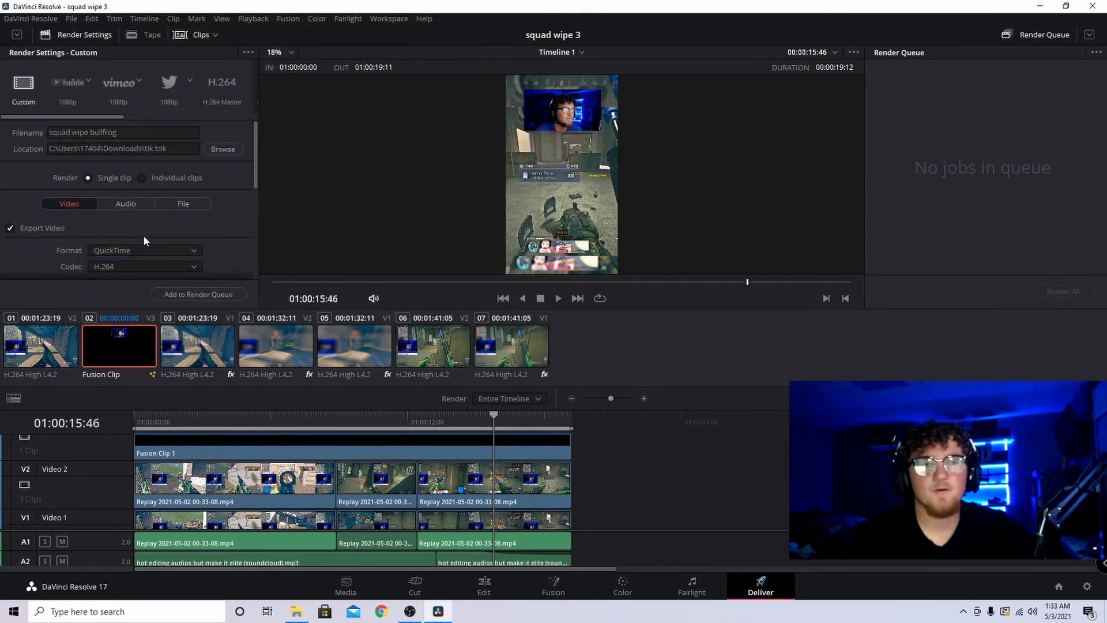
Step: Set the export format to MP4, and queue the timeline and start its render
left_click(159, 180)
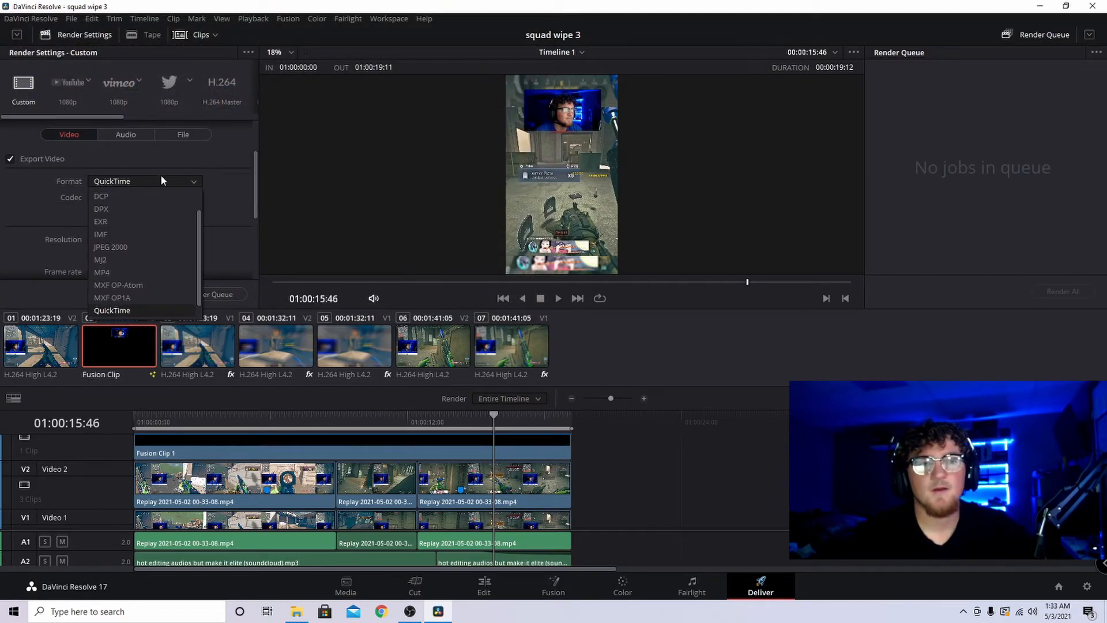
left_click(119, 268)
scroll(119, 211, "down", 3)
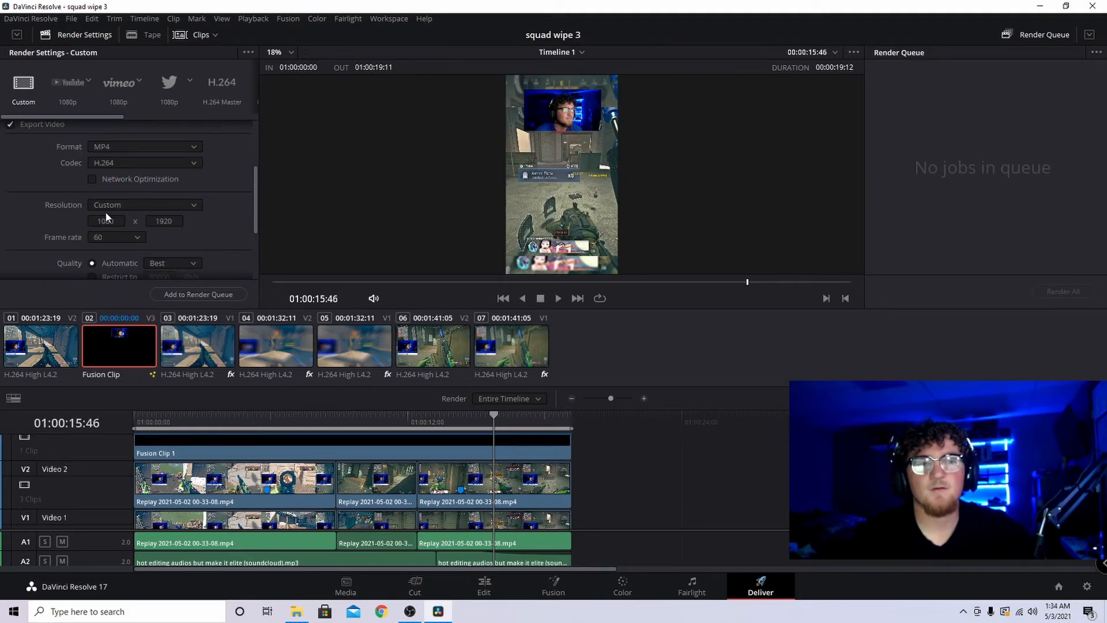
scroll(119, 168, "down", 1)
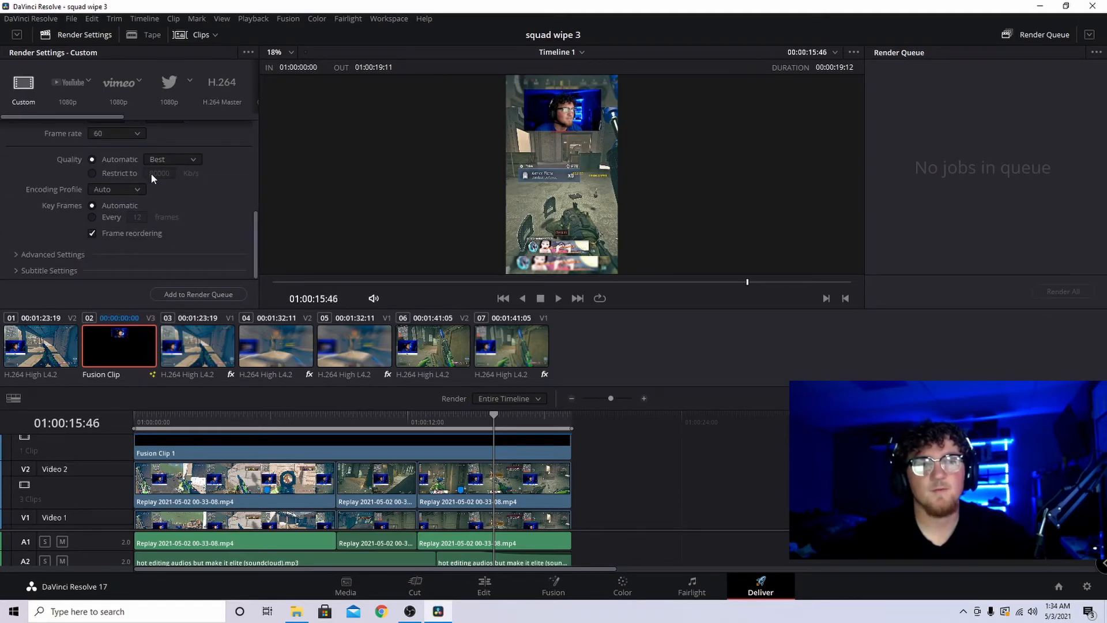
left_click(200, 295)
left_click(1063, 292)
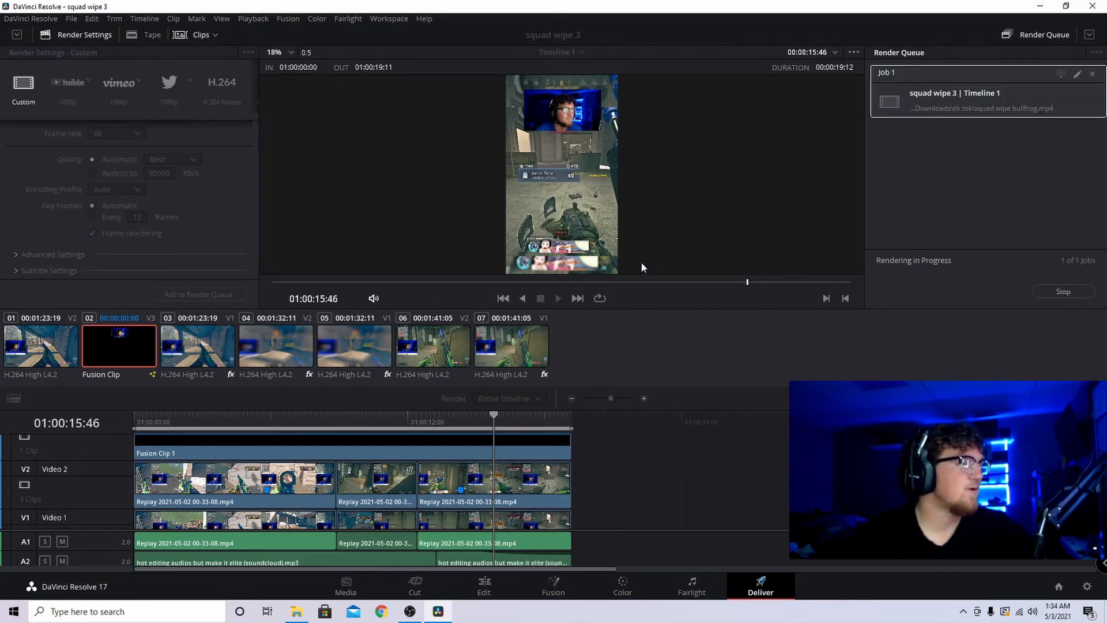